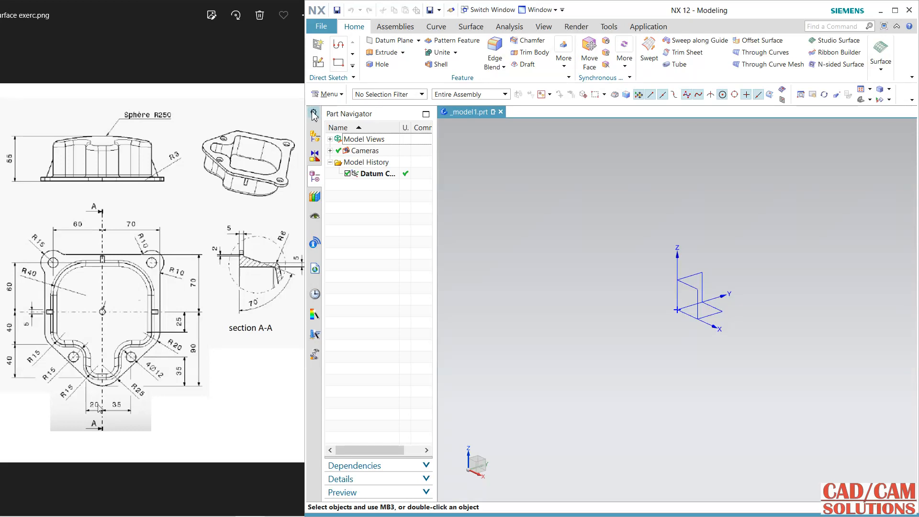
Collapse the Part Navigator and start a new sketch on the default XY plane.
click(314, 115)
click(338, 137)
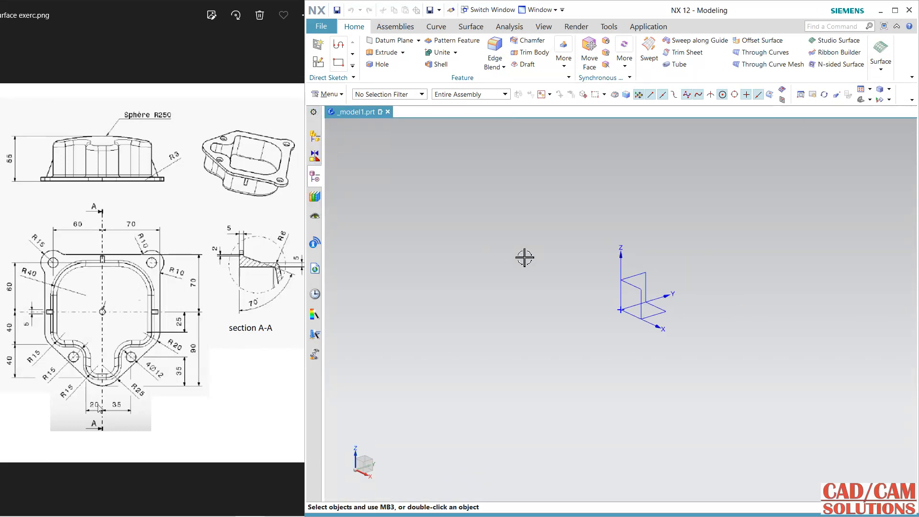
click(317, 61)
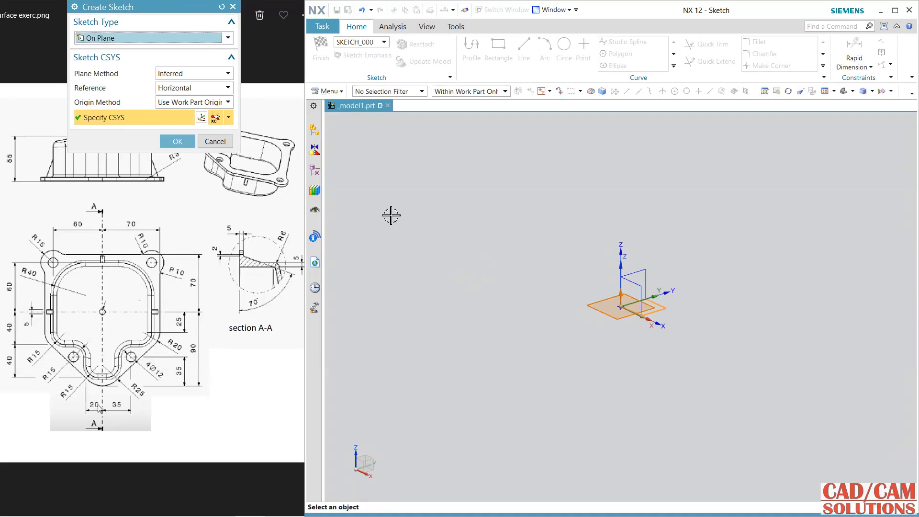
click(184, 141)
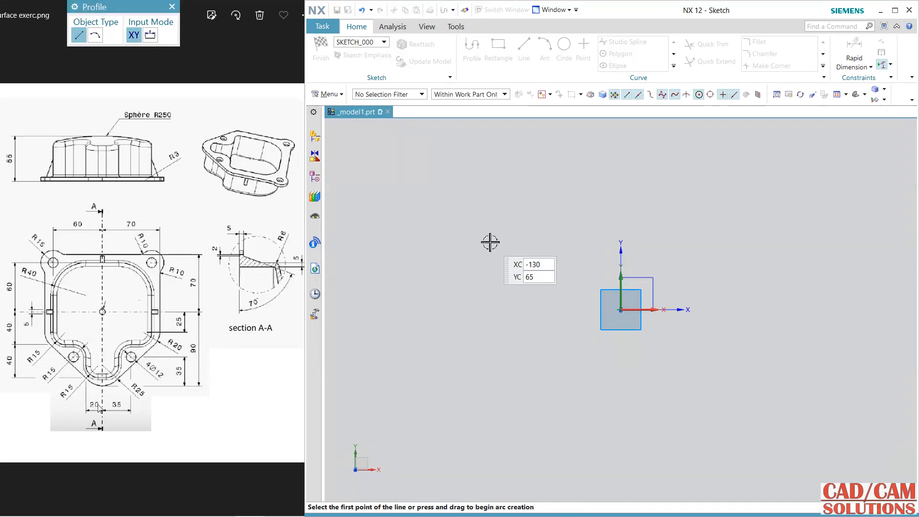
key(Escape)
Sketch a rectangle about 160 wide and 145 high enclosing the sketch origin.
click(498, 45)
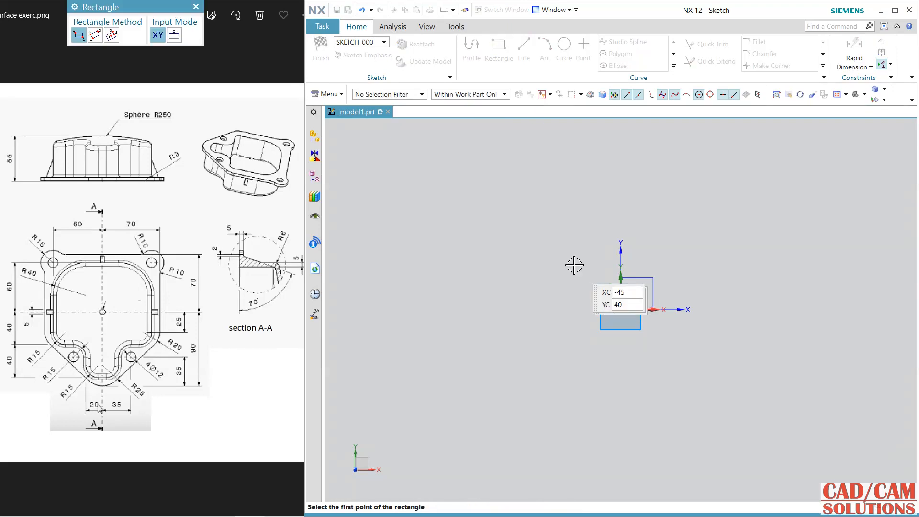
click(543, 217)
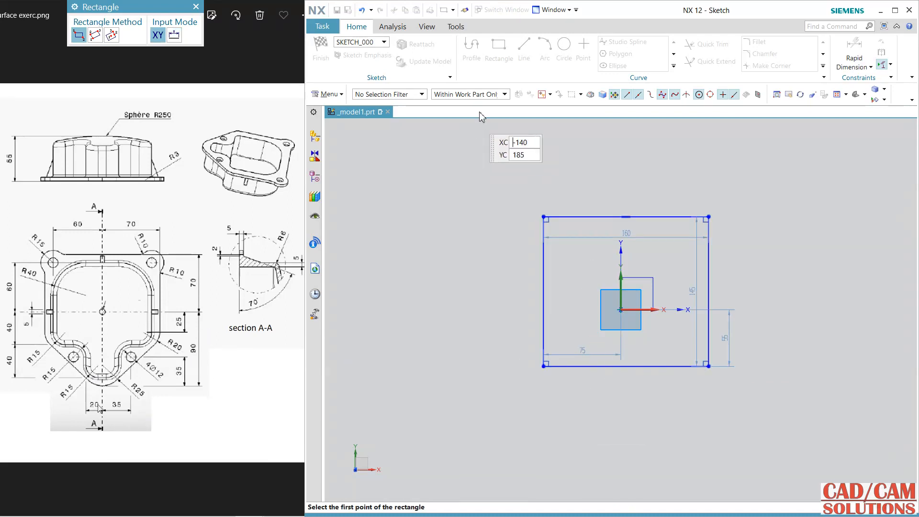
click(543, 366)
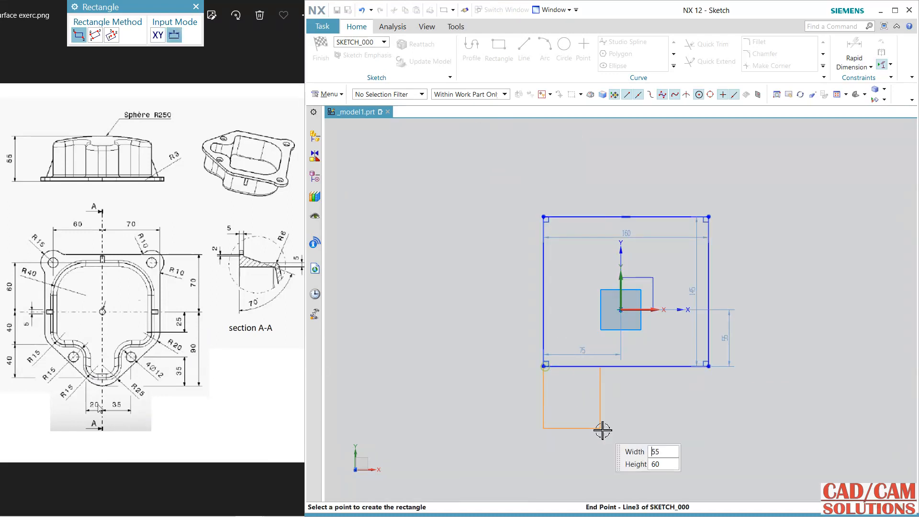
key(Escape)
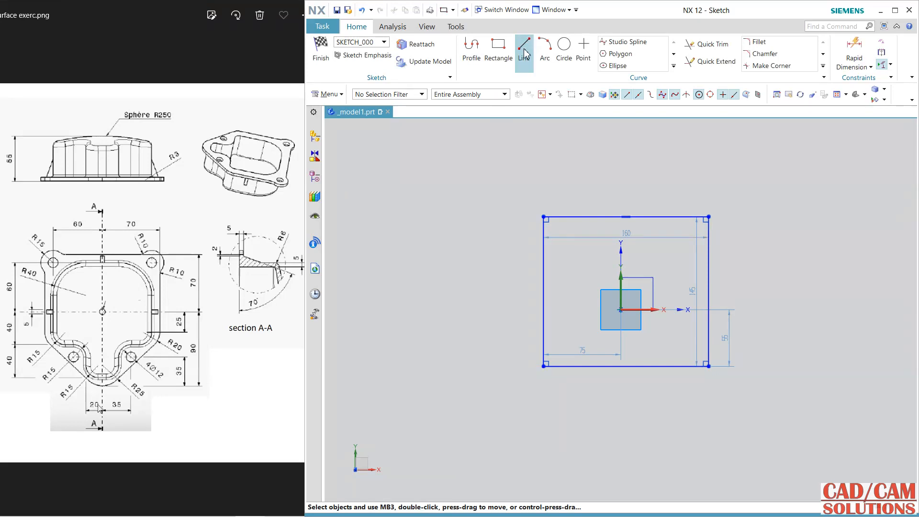
Draw two converging lines downward from the rectangle's lower corners, about 133.5 long from the left corner and 115 from the right.
click(524, 47)
click(543, 366)
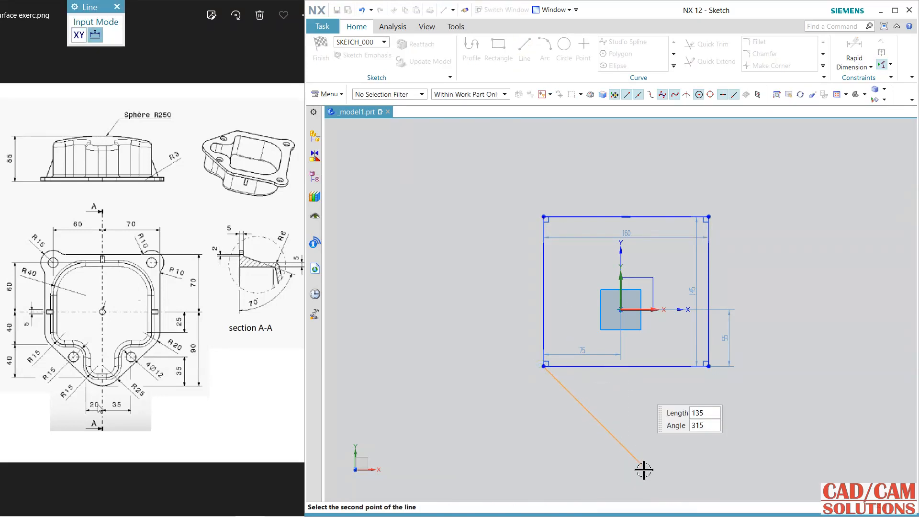
click(630, 478)
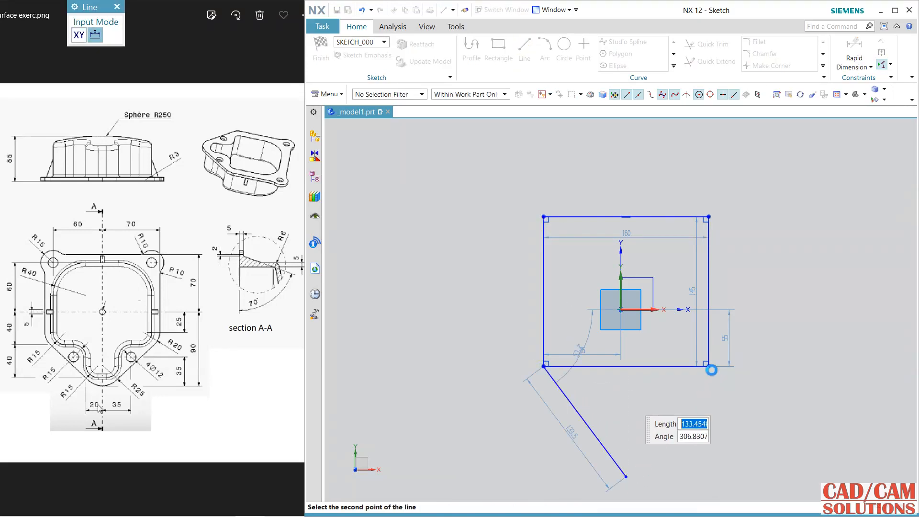
click(709, 367)
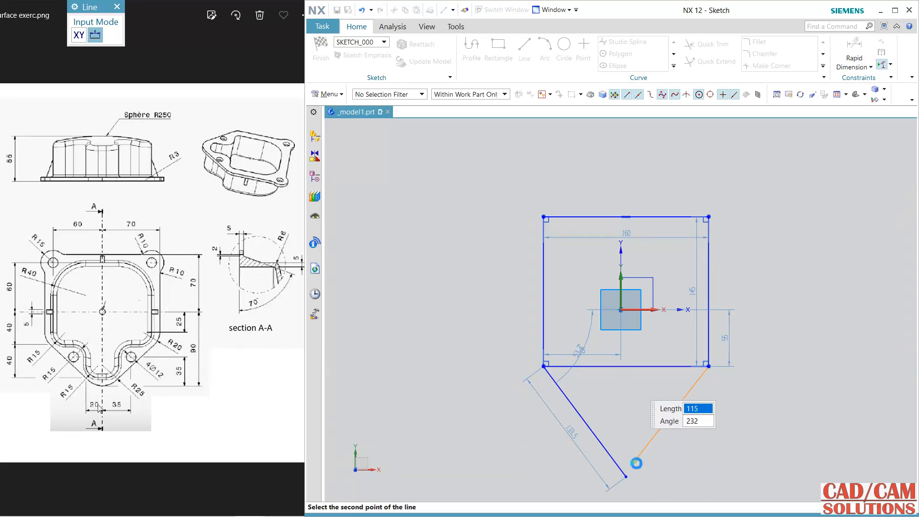
click(635, 459)
key(Escape)
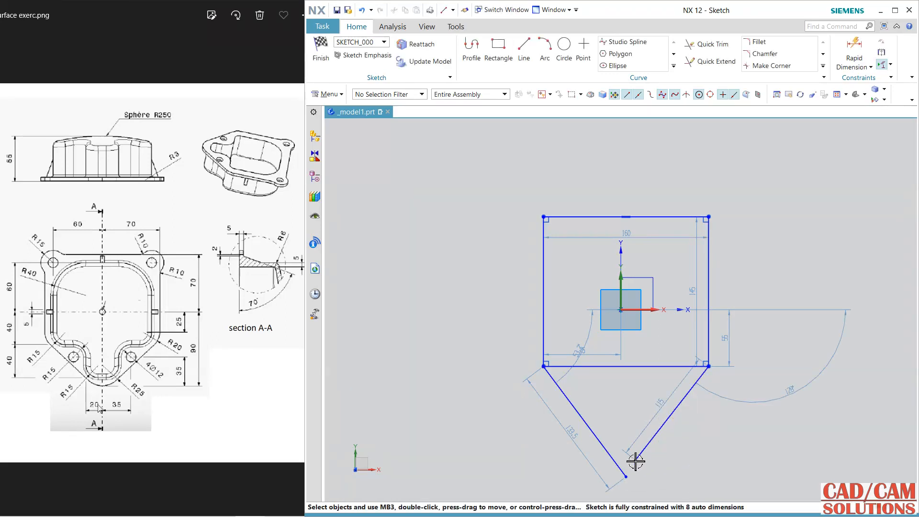
click(634, 460)
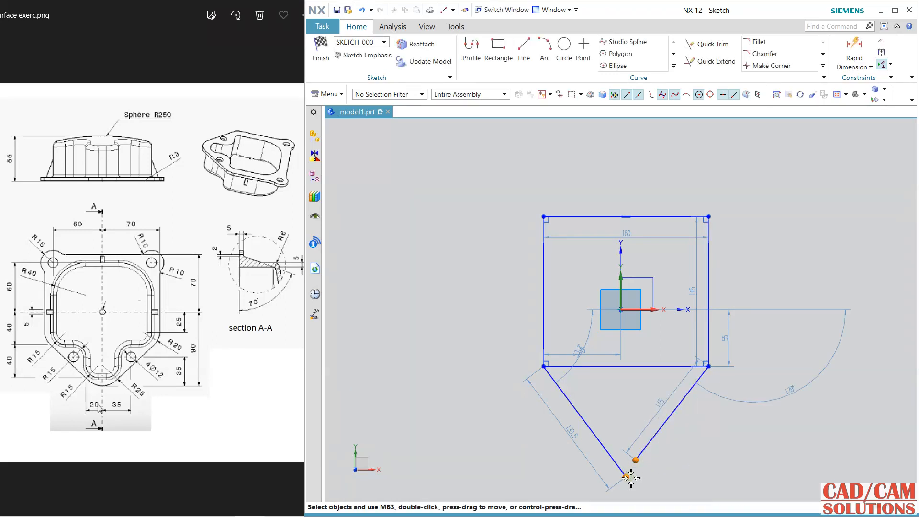
click(629, 477)
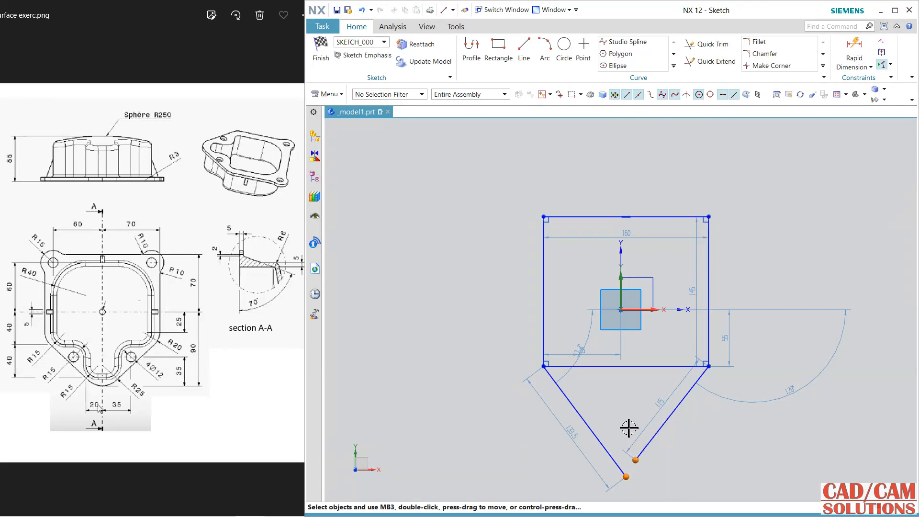
key(ctrl+f)
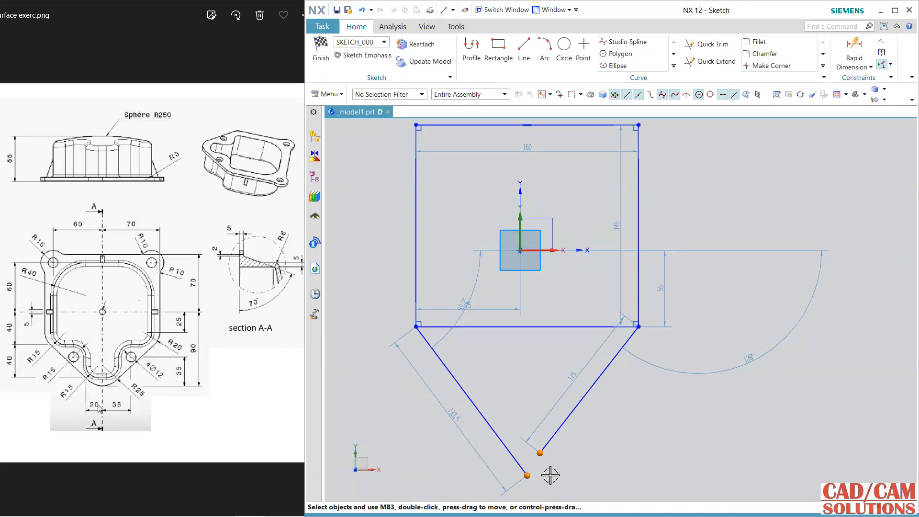
click(679, 191)
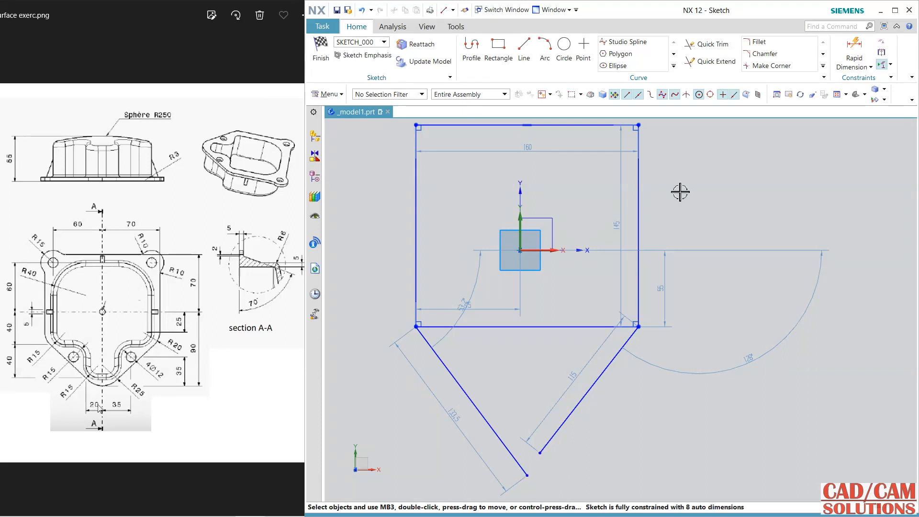
Apply a coincident constraint joining the free lower endpoints of the two slanted lines.
click(881, 42)
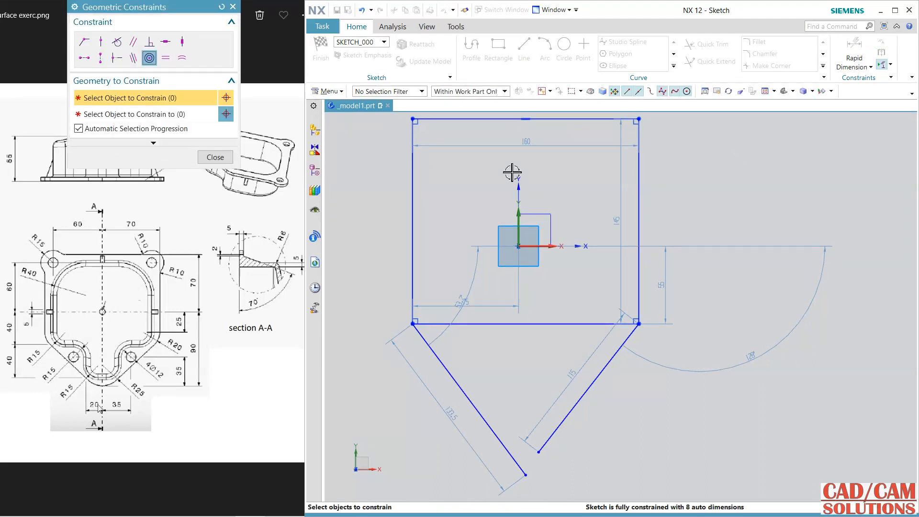
click(538, 451)
click(527, 475)
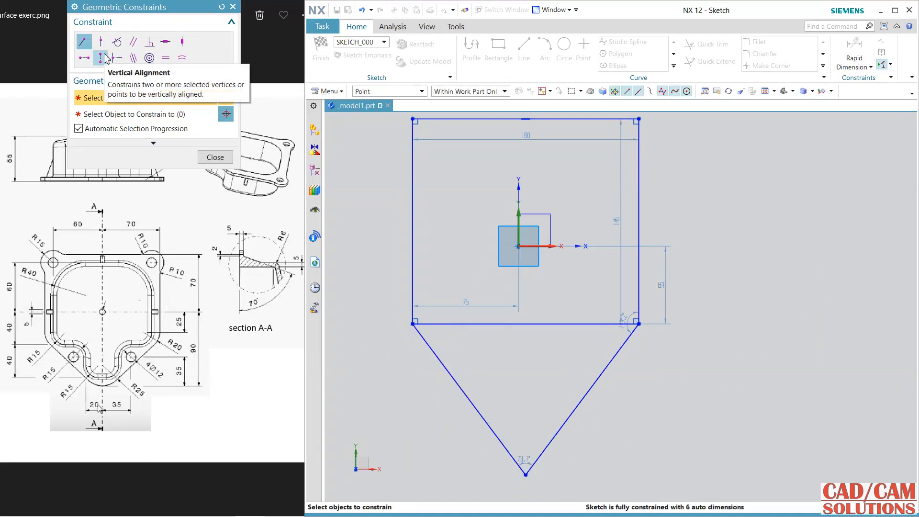
Constrain the lower vertex of the slanted lines to be vertically aligned with the sketch origin.
click(525, 475)
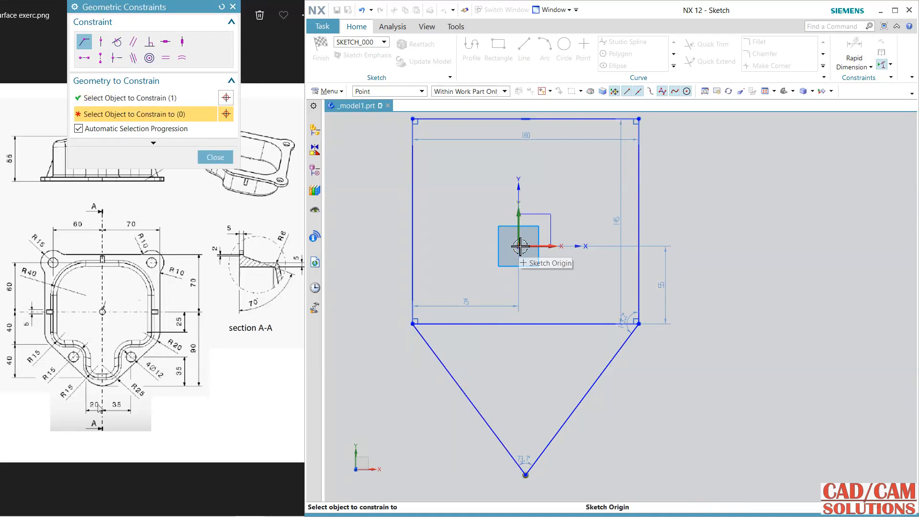
click(101, 58)
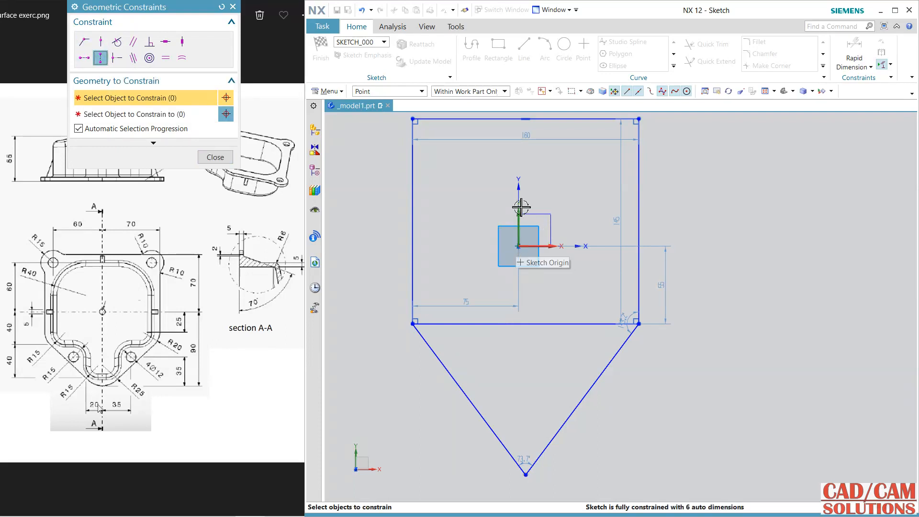
click(519, 243)
click(526, 473)
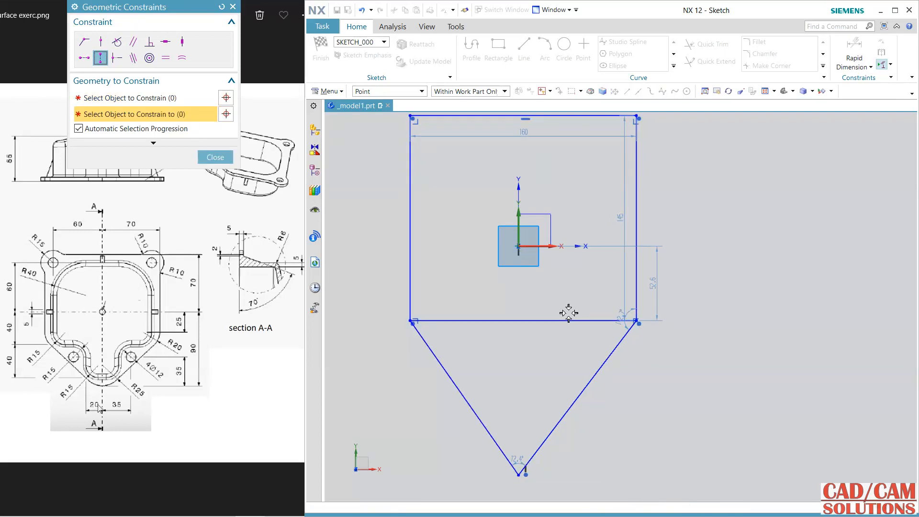
click(215, 157)
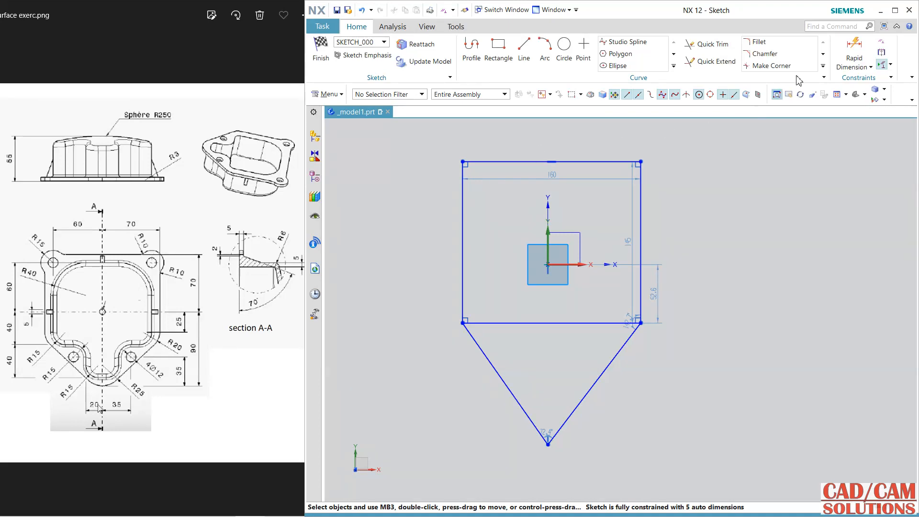
Dimension the rectangle's top edge and set its width to 140.
click(854, 48)
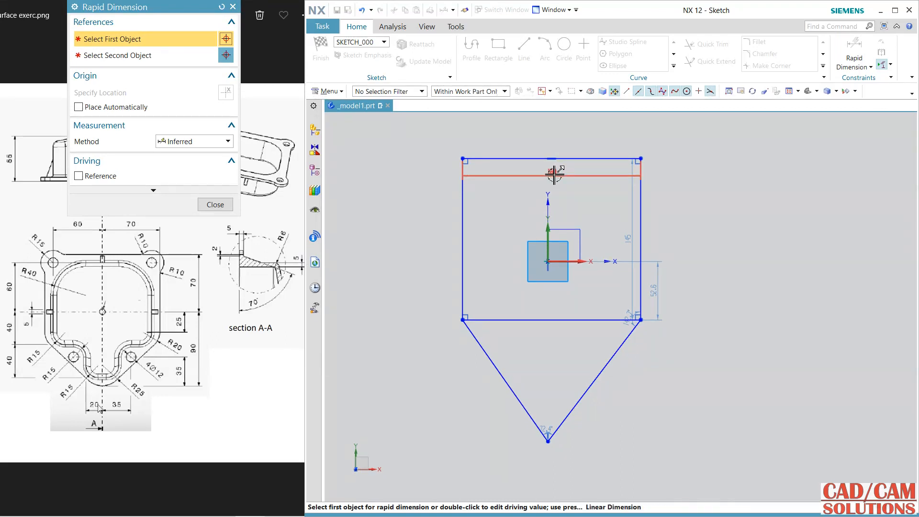
click(596, 157)
click(596, 157)
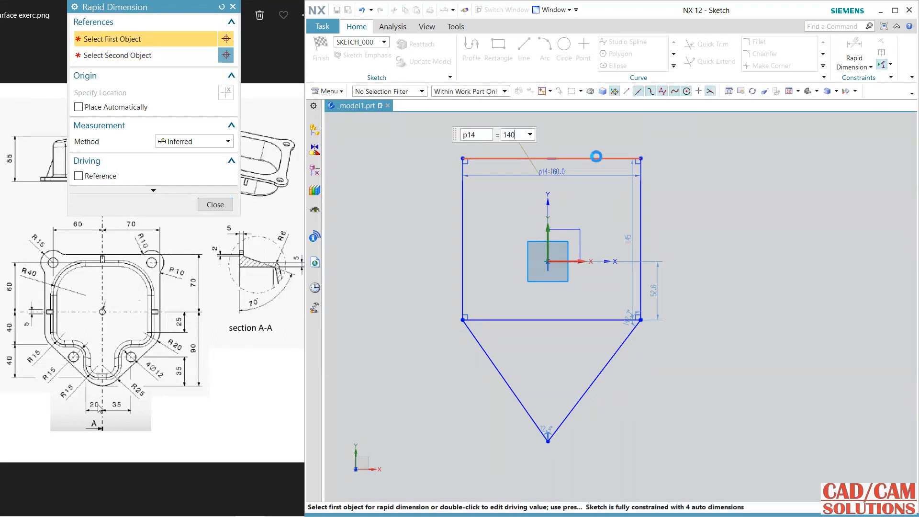
text(140)
key(Return)
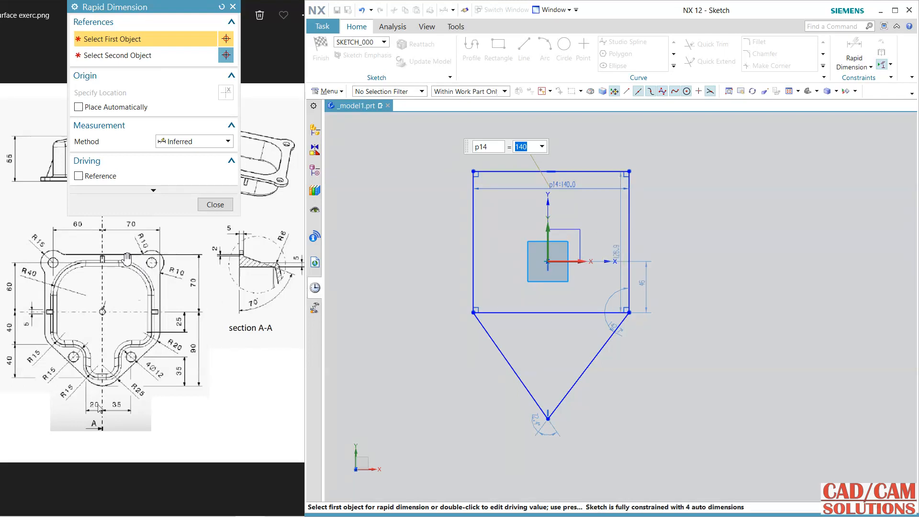
Dimension the distance from the rectangle's top edge to the horizontal sketch axis and set it to 70.
click(594, 173)
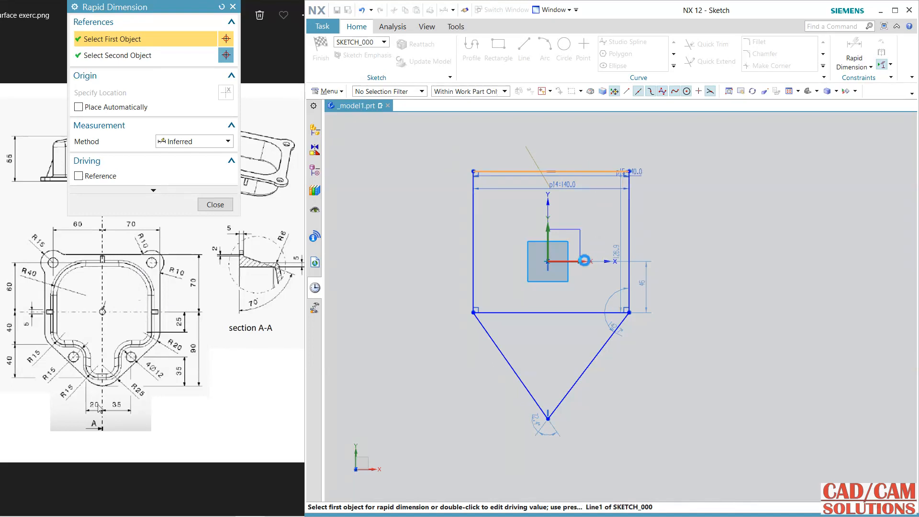
click(558, 261)
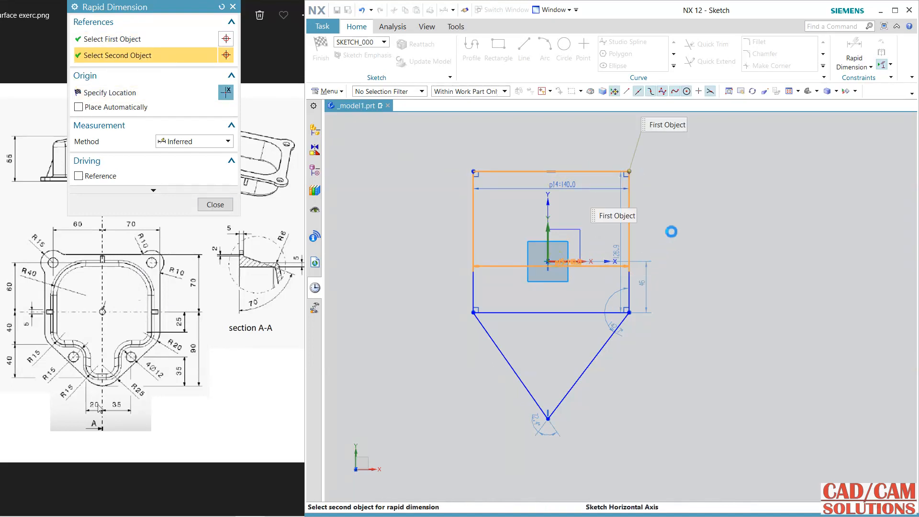
click(721, 212)
text(70)
key(Return)
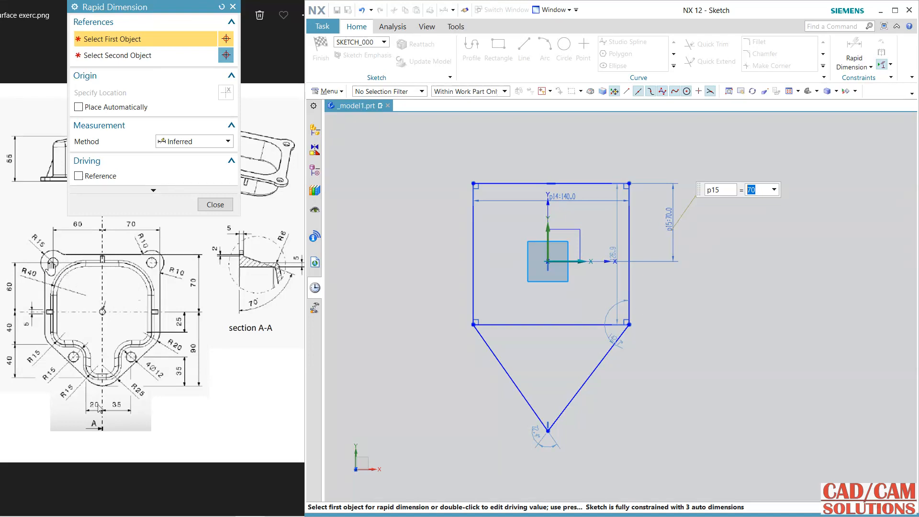
click(214, 205)
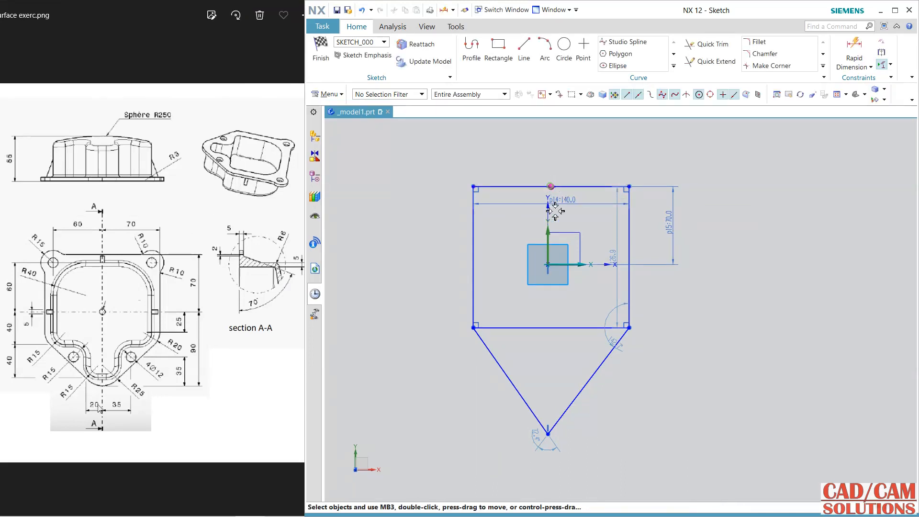
Constrain the midpoint of the rectangle's top edge onto the Y axis with a Point on Curve constraint.
click(551, 236)
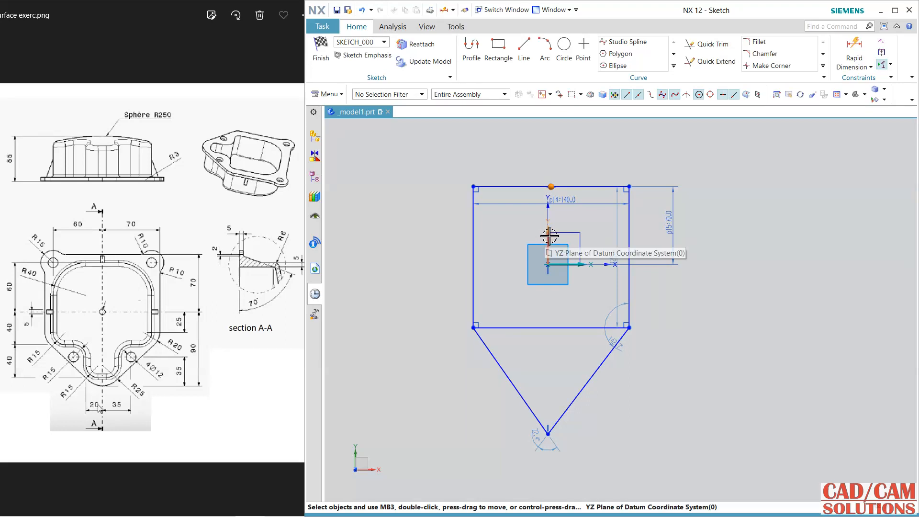
click(513, 225)
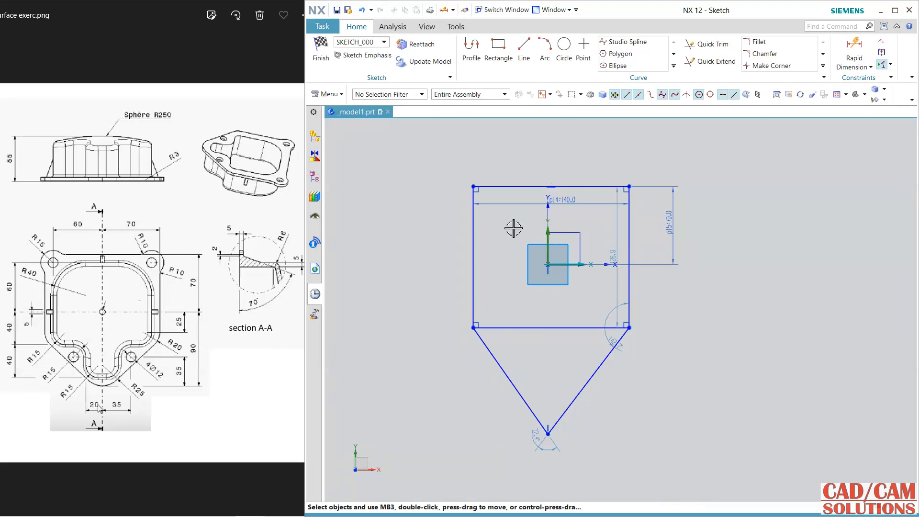
click(551, 219)
right_click(551, 219)
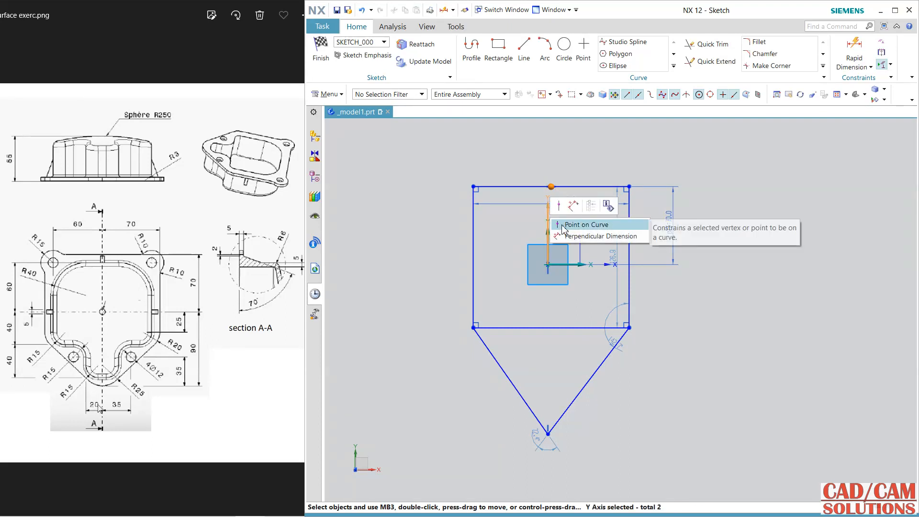
click(562, 226)
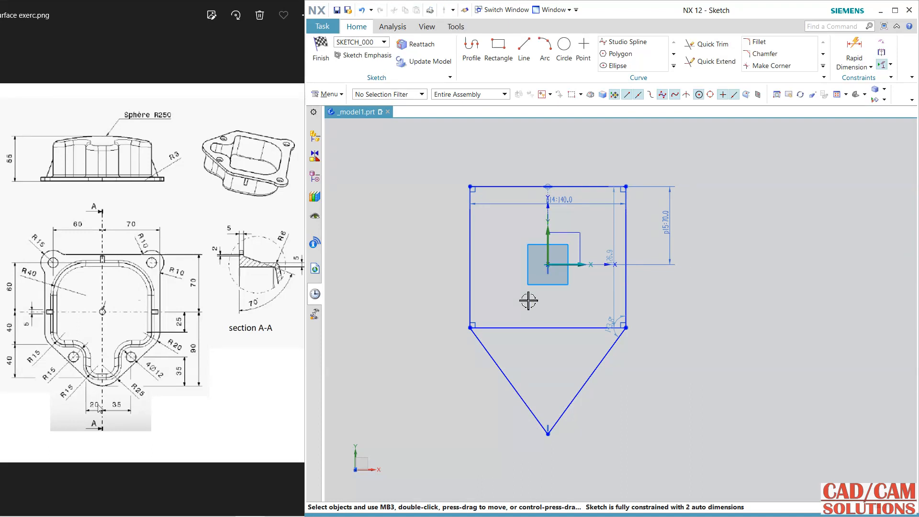
Fillet the bottom vertex between the two slanted lines with a radius of 25.
scroll(523, 353, up, 1)
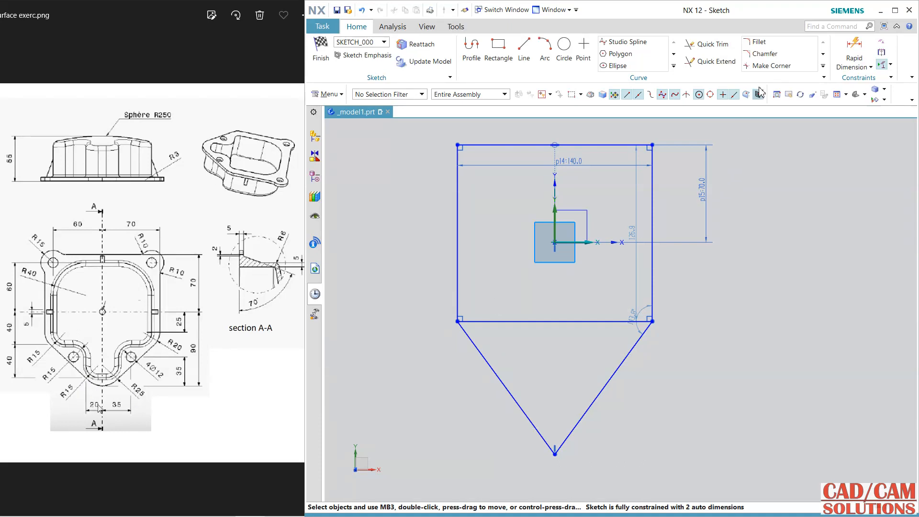
click(757, 43)
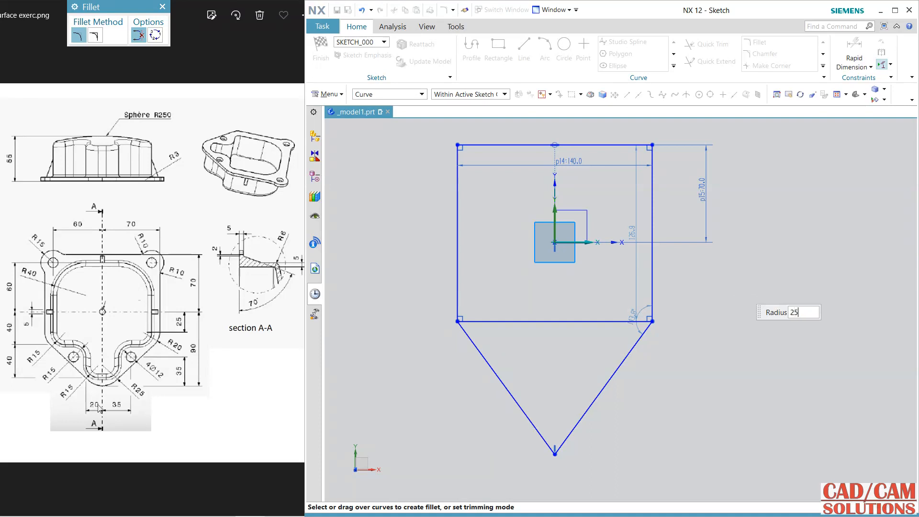
click(556, 455)
key(Escape)
key(Escape)
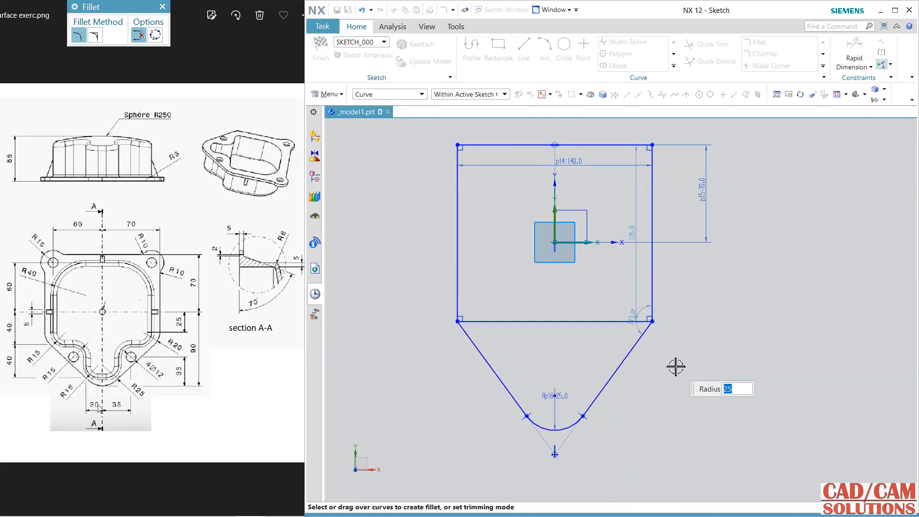
Convert the rectangle's bottom edge to a reference line.
click(582, 321)
right_click(584, 322)
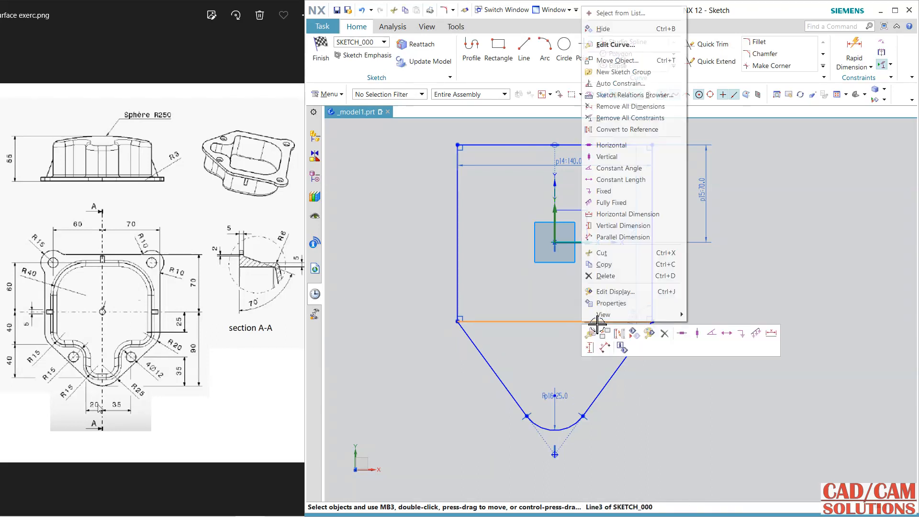
click(619, 333)
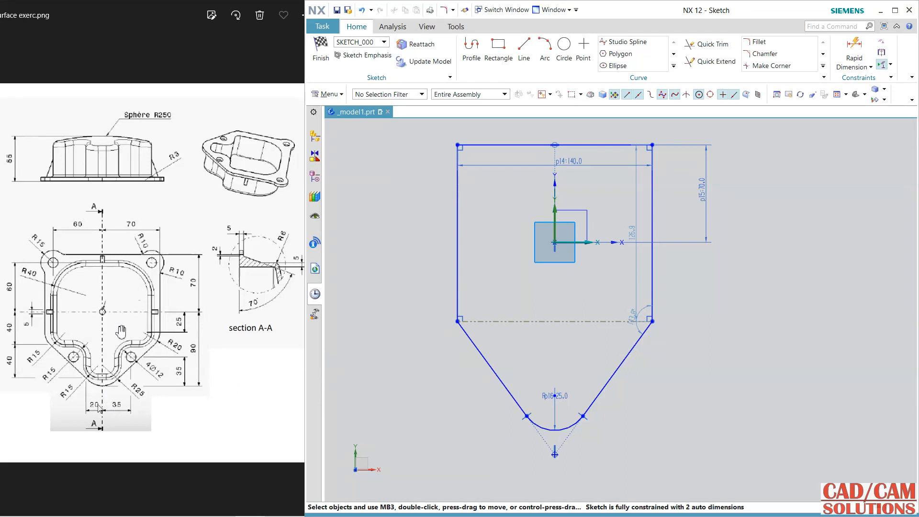
Dimension the distance from the bottom fillet arc's midpoint to the horizontal sketch axis and set it to 90.
click(854, 48)
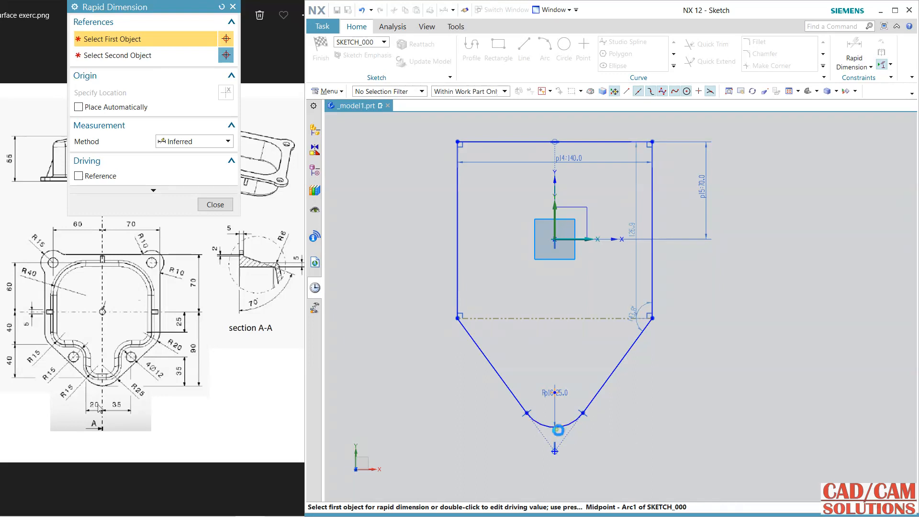
click(558, 430)
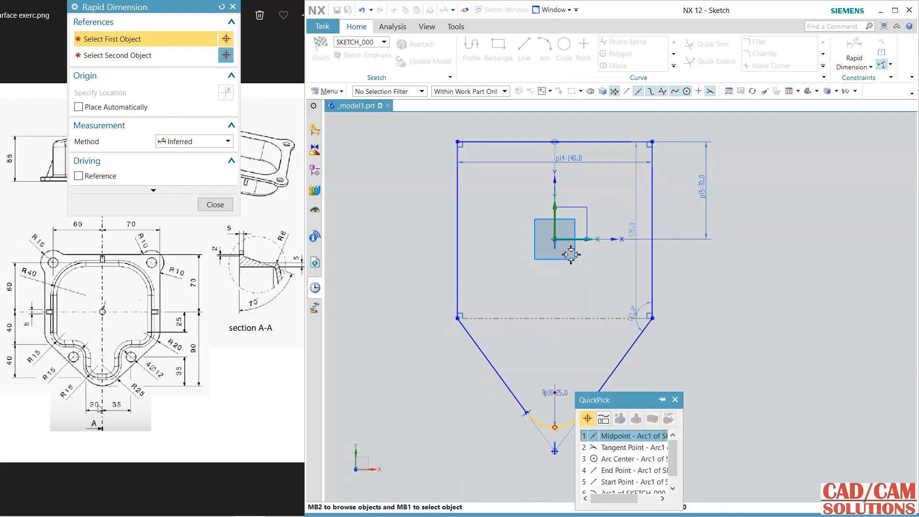
click(634, 436)
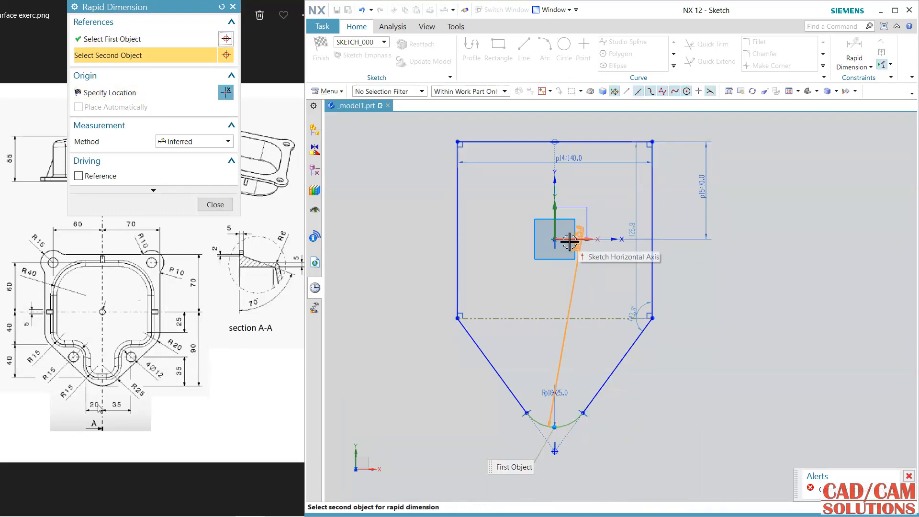
click(593, 239)
click(733, 314)
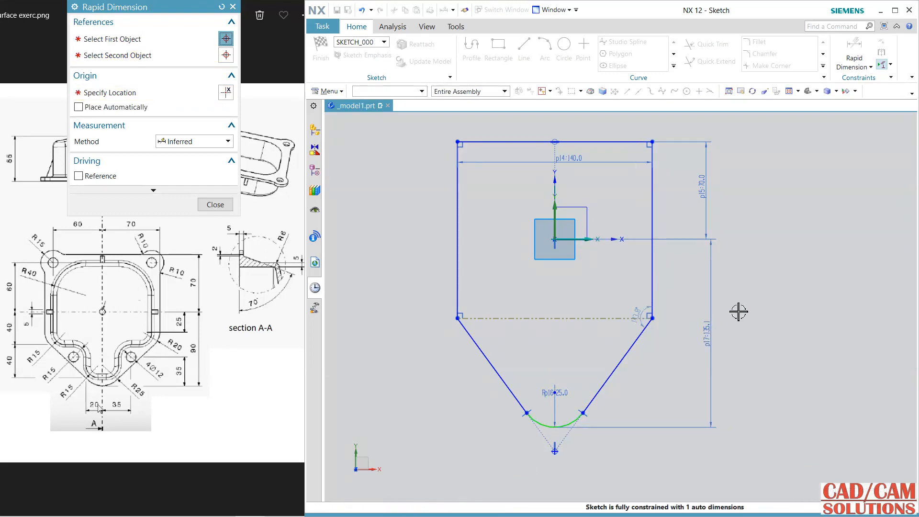
text(90)
key(Return)
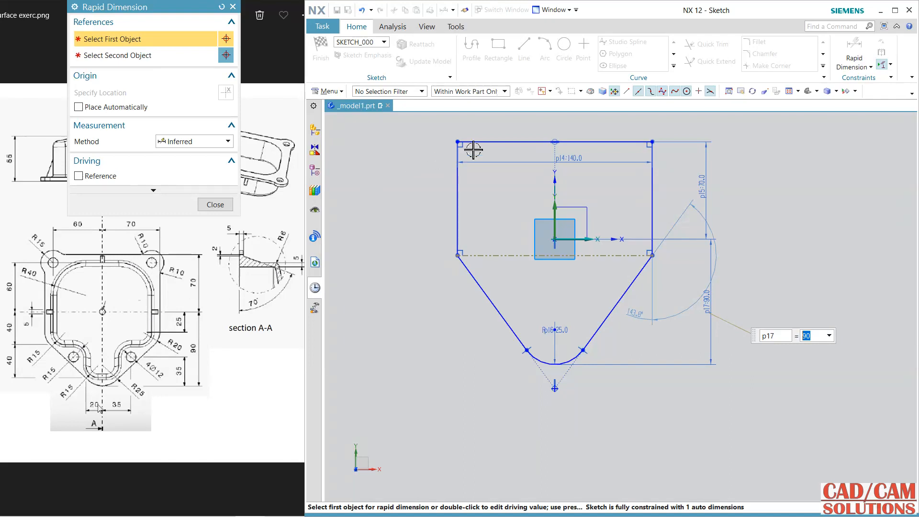
click(215, 205)
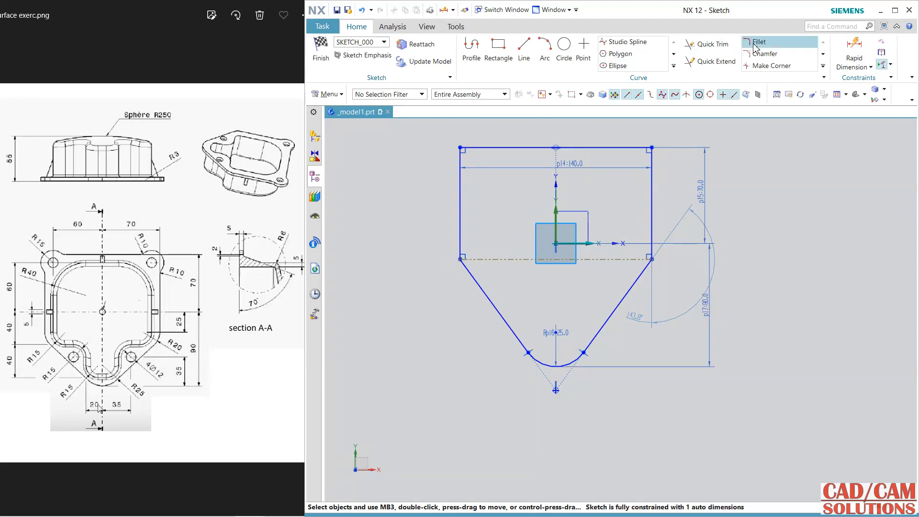
Sketch a circle of diameter 30 just inside the rectangle's upper-left corner.
click(566, 51)
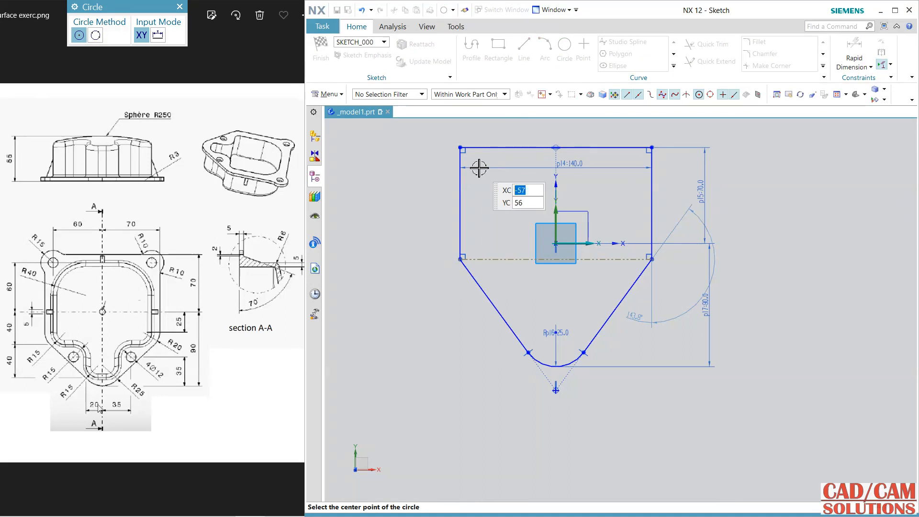
click(474, 159)
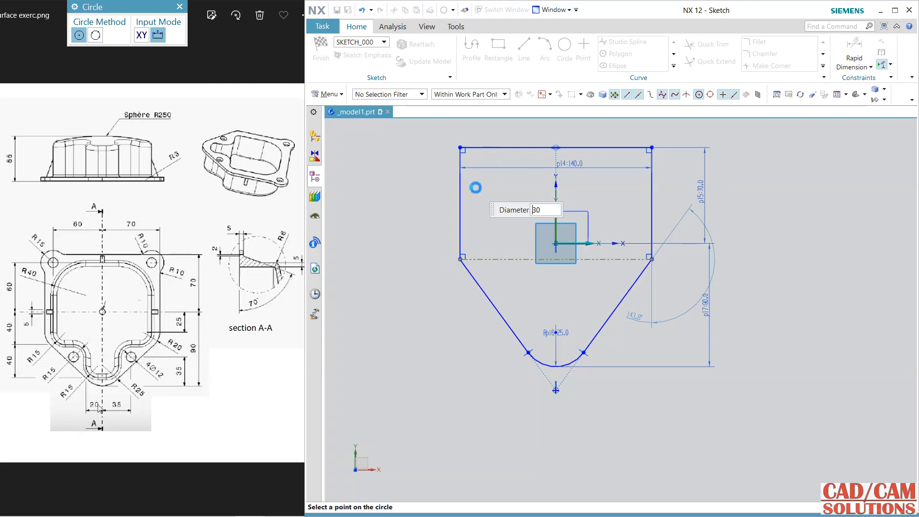
text(30)
key(Return)
key(Escape)
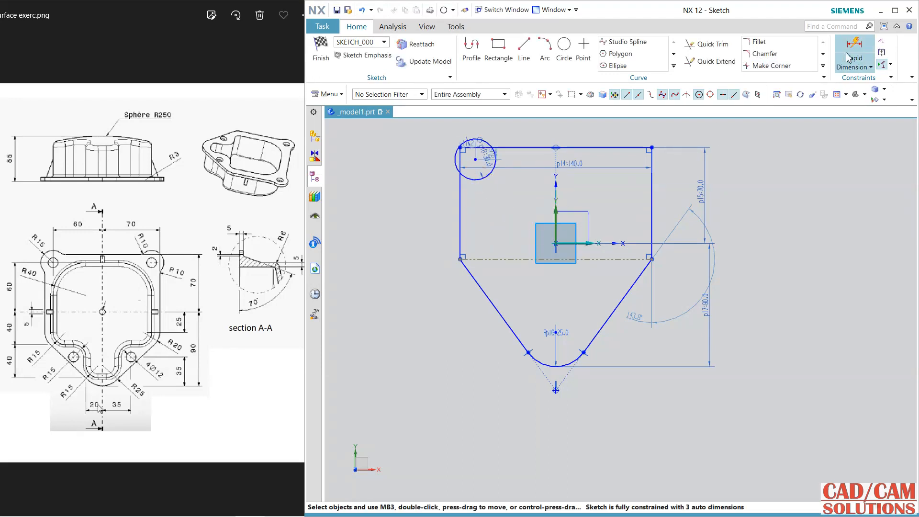
Dimension the horizontal distance from the circle's center to the vertical sketch axis and set it to 60.
click(849, 57)
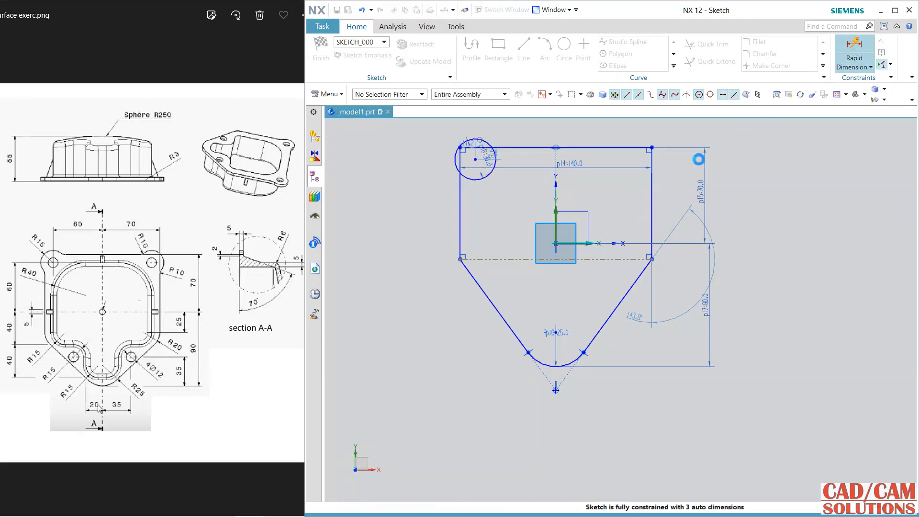
click(551, 183)
click(472, 154)
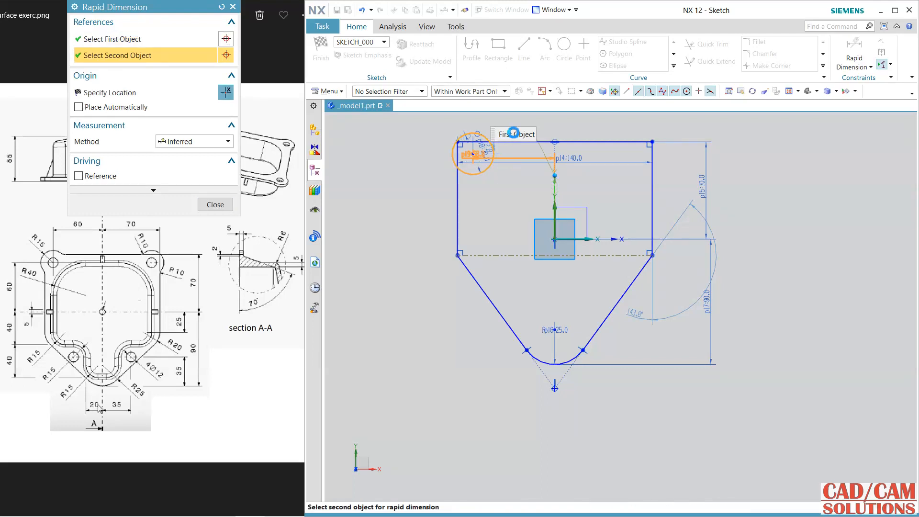
click(514, 118)
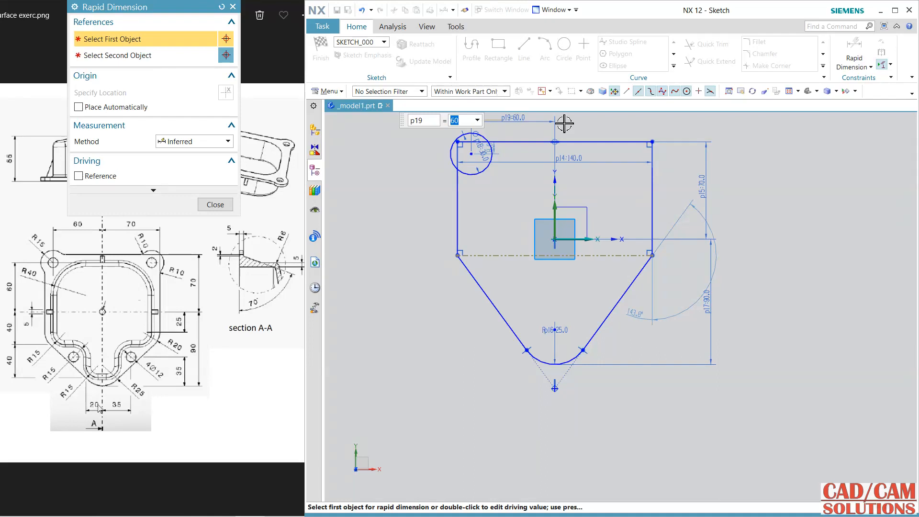
Dimension the vertical distance from the circle's center to the horizontal sketch axis and set it to 60.
click(582, 239)
click(470, 153)
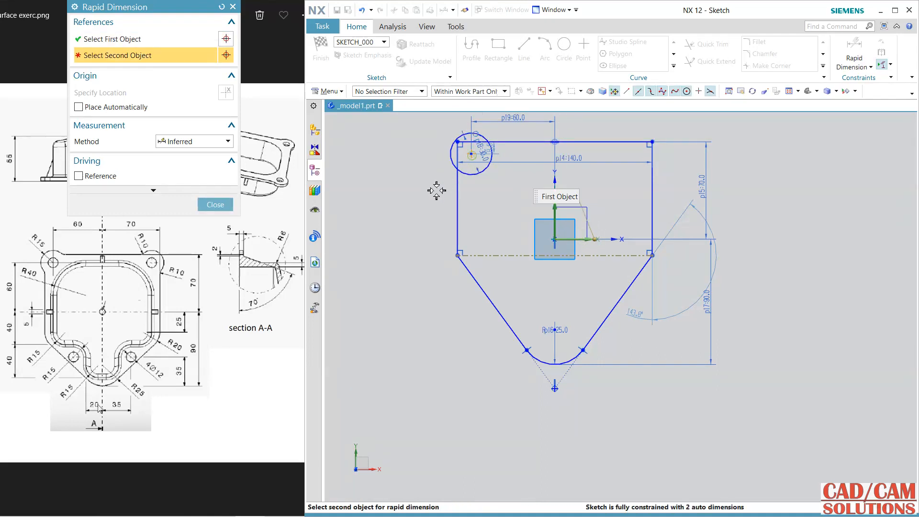
click(400, 194)
text(6)
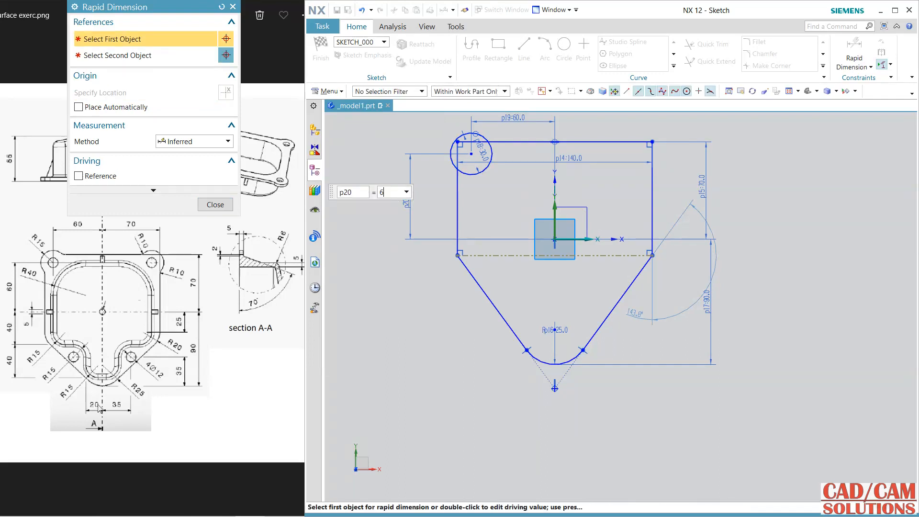
text(0)
key(Return)
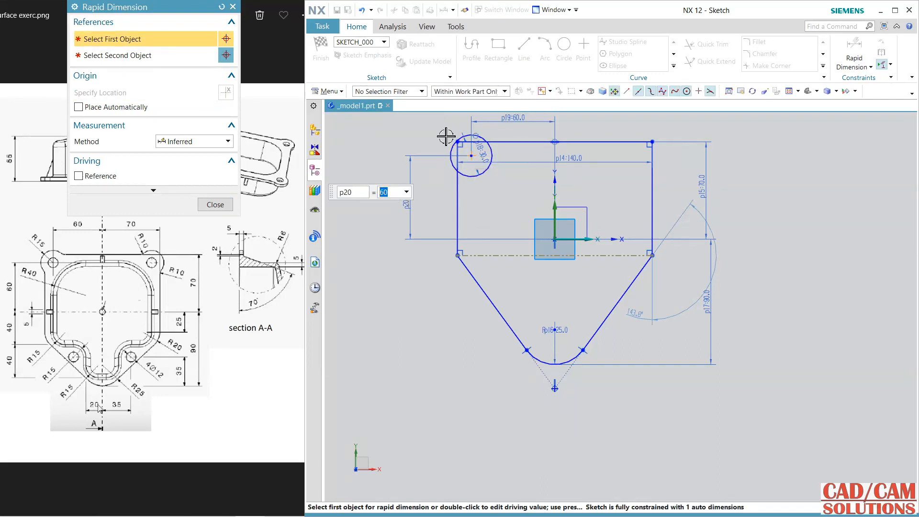
middle_click(446, 137)
middle_click(422, 119)
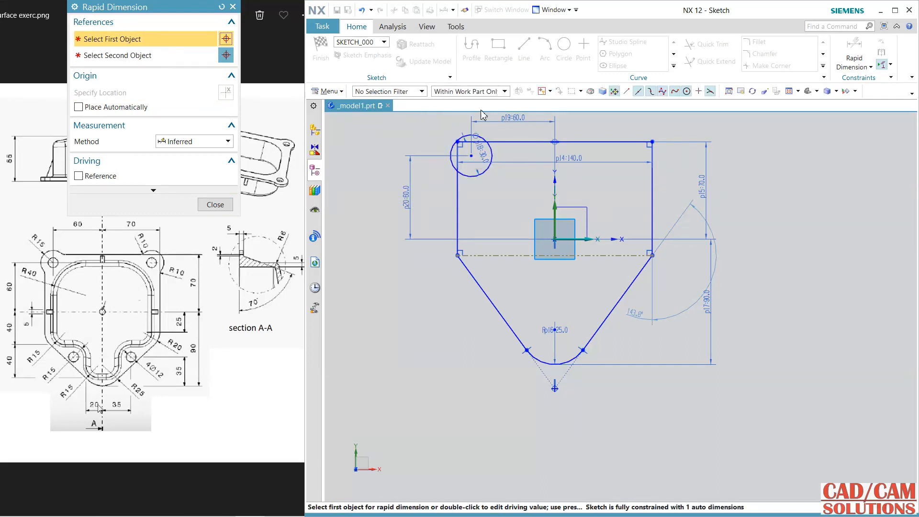
click(201, 206)
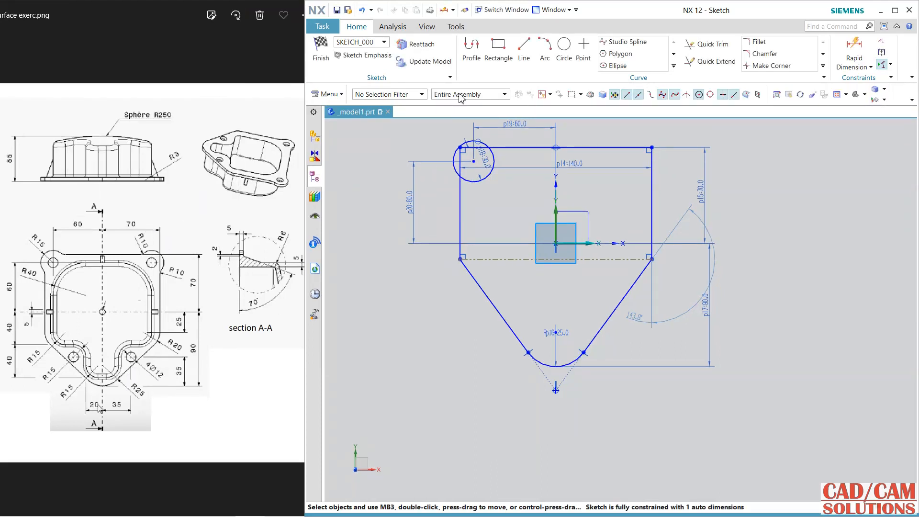
Sketch a concentric hole circle of diameter 12 at the center of the upper-left circle.
click(564, 46)
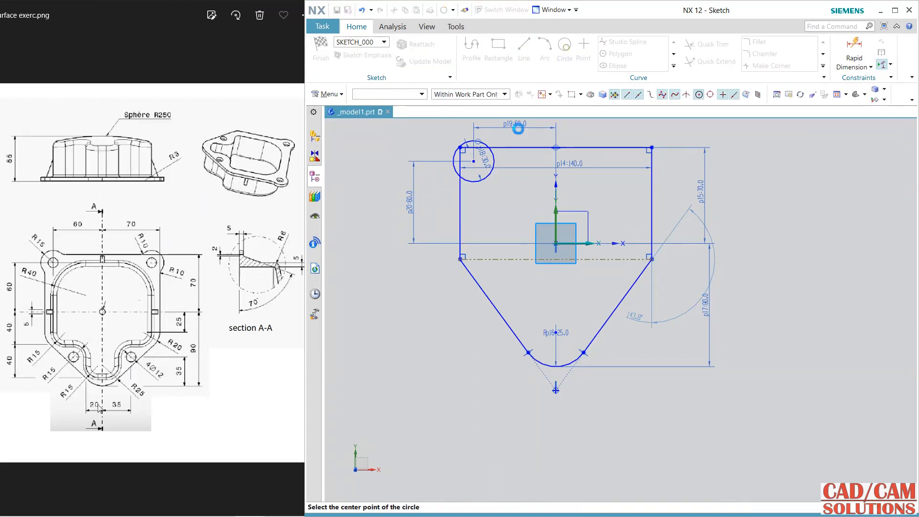
click(473, 162)
text(12)
key(Return)
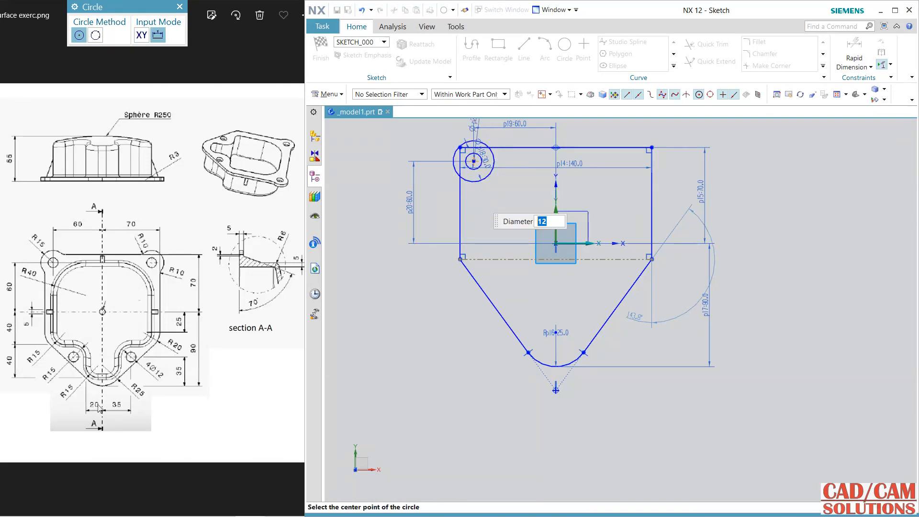
key(Escape)
Trim the rectangle's upper-left corner lines inside the 30 mm circle and the circle's portion inside the outline with Quick Trim.
click(703, 45)
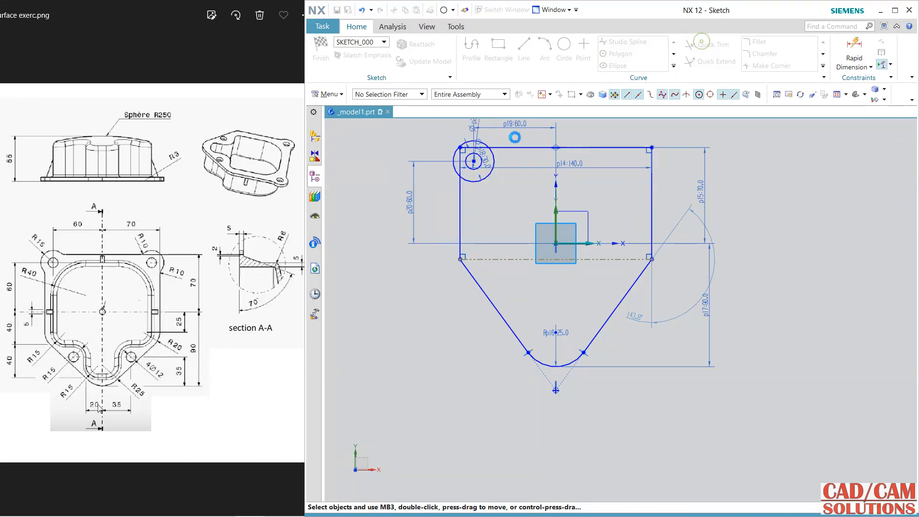
scroll(484, 144, up, 5)
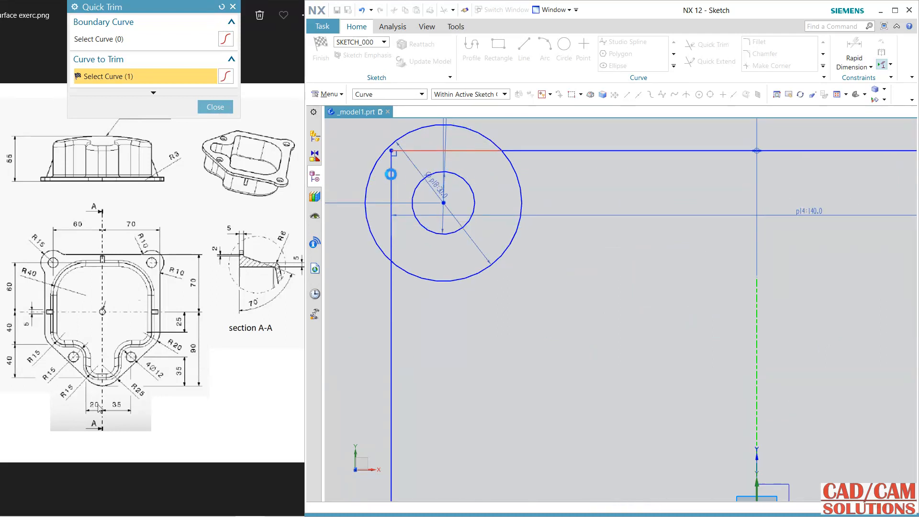
click(445, 282)
scroll(546, 273, down, 6)
key(Escape)
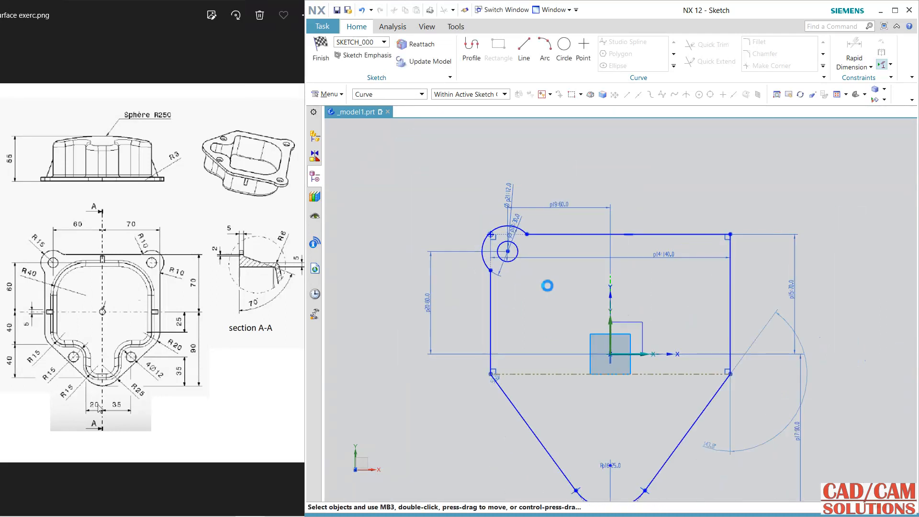
Mirror the upper-left arc and its hole circle about the vertical sketch axis with Mirror Curve.
click(673, 66)
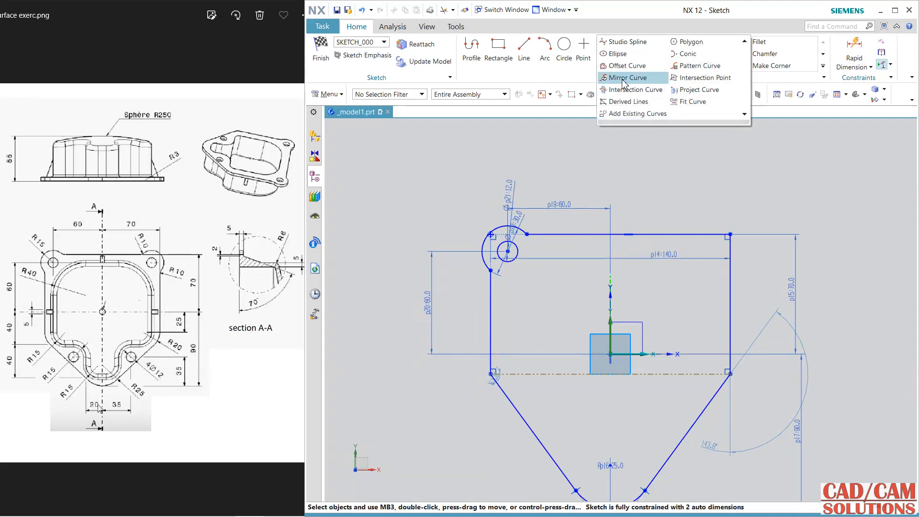
click(636, 87)
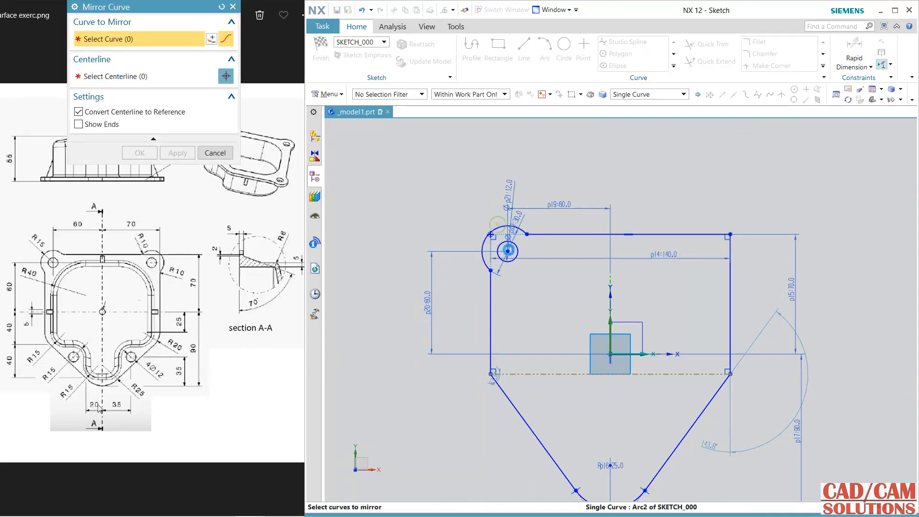
click(521, 258)
click(505, 243)
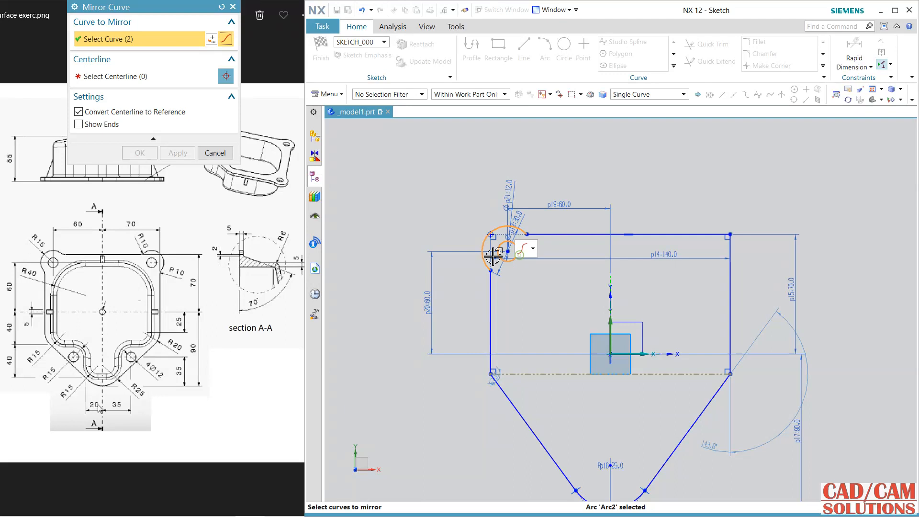
click(171, 83)
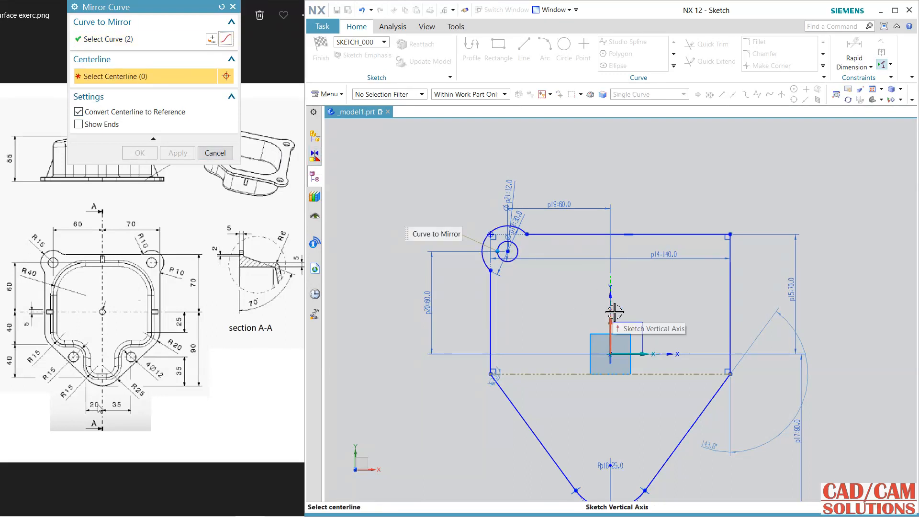
middle_click(603, 184)
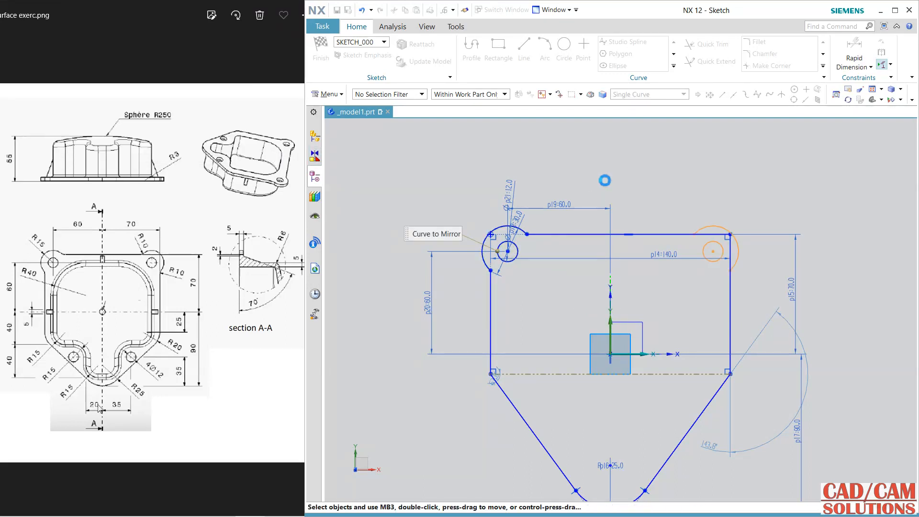
Trim the rectangle's upper-right corner lines inside the mirrored arc and fit the sketch in view.
key(t)
scroll(732, 242, up, 3)
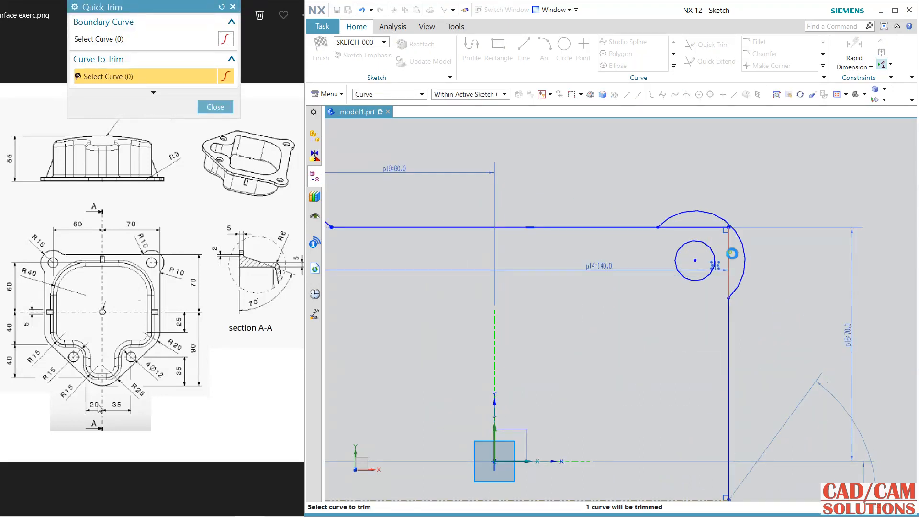
scroll(628, 282, down, 6)
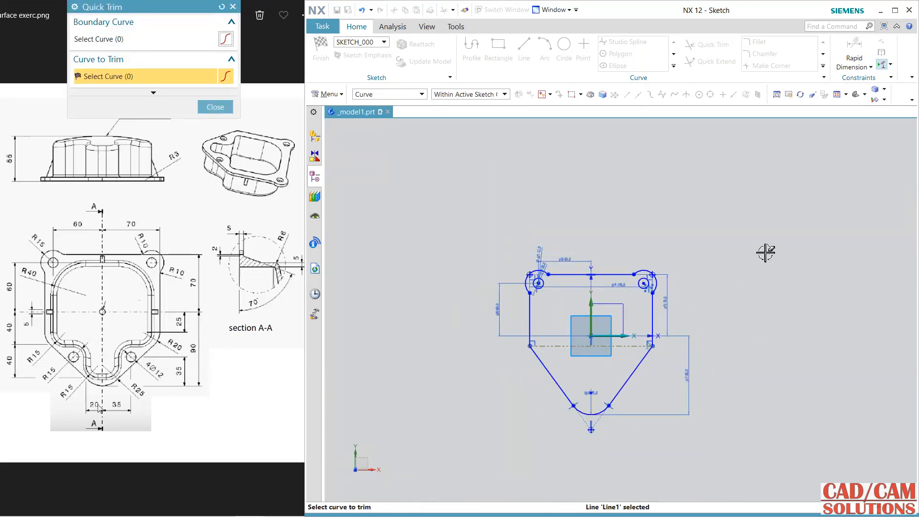
key(ctrl+f)
click(223, 107)
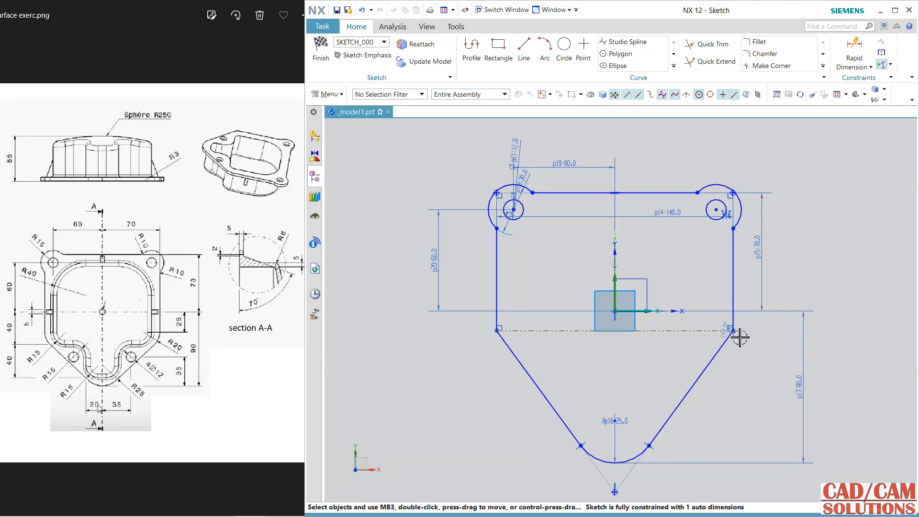
Move the lower-right side vertex slightly down and fillet the lower-left corner between the vertical and slanted lines with a radius of 20.
drag(732, 329, 739, 345)
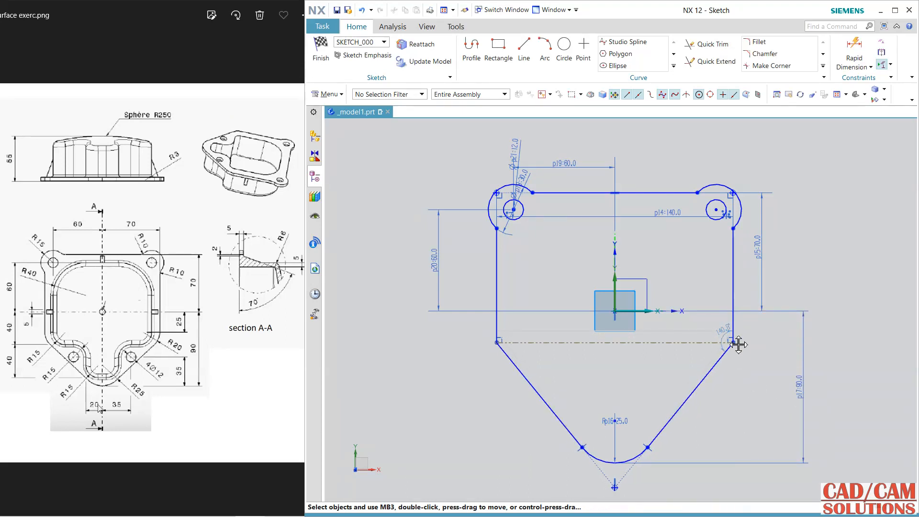
click(758, 42)
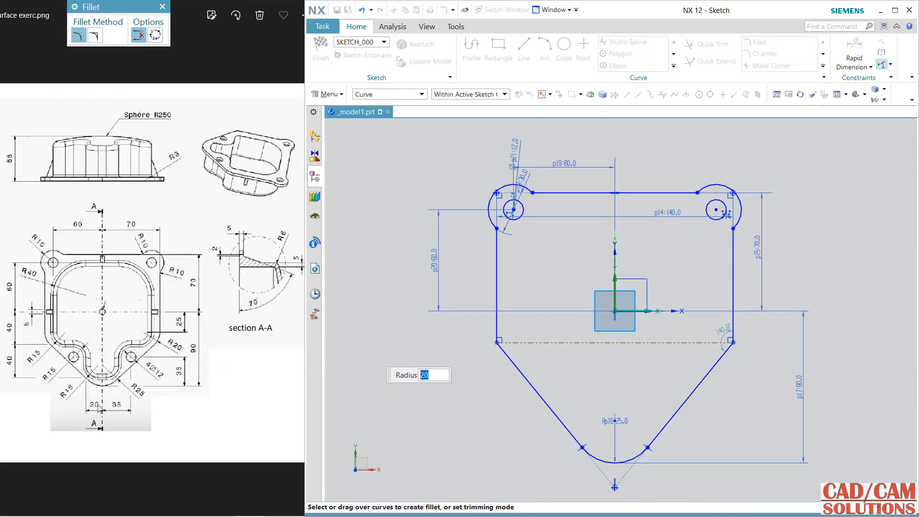
click(498, 339)
click(504, 355)
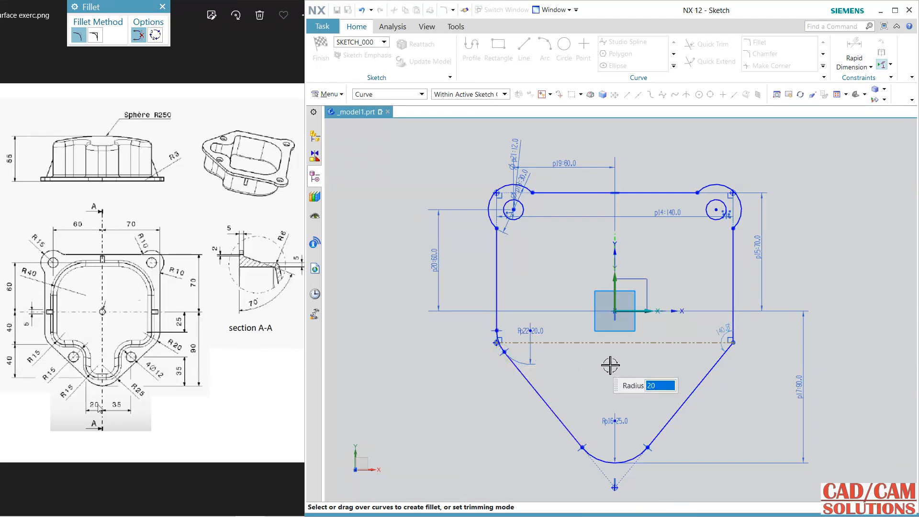
Fillet the outline's lower-right corner between the vertical and slanted lines with a radius of 20.
click(718, 361)
click(732, 325)
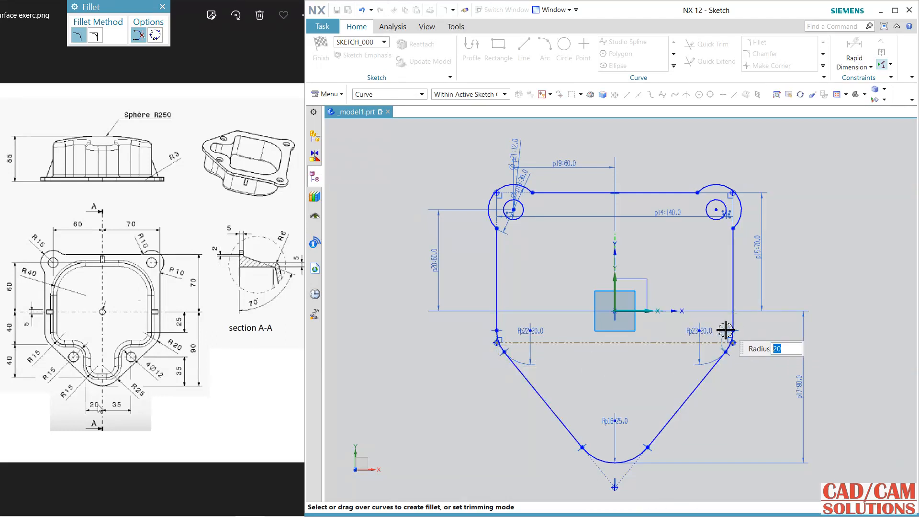
key(Escape)
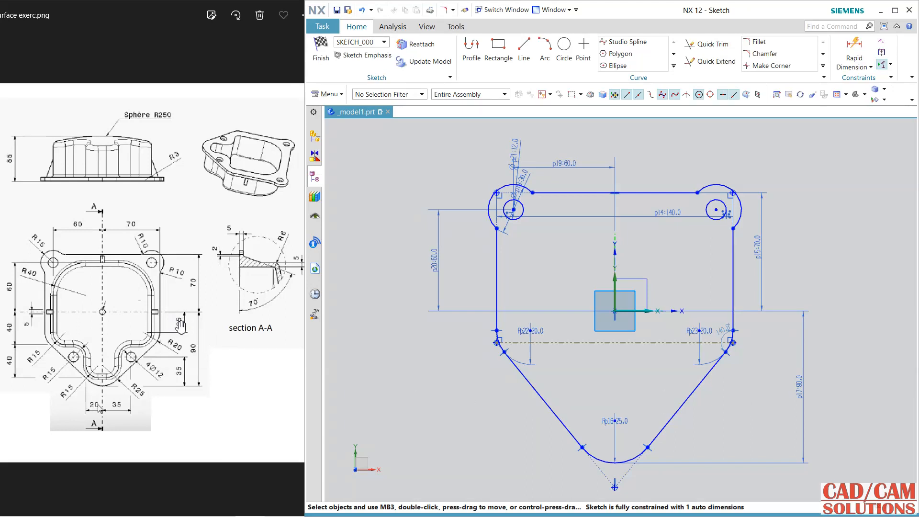
Dimension the vertical distance from the X axis to the lower end of the right vertical line as 25.
click(854, 53)
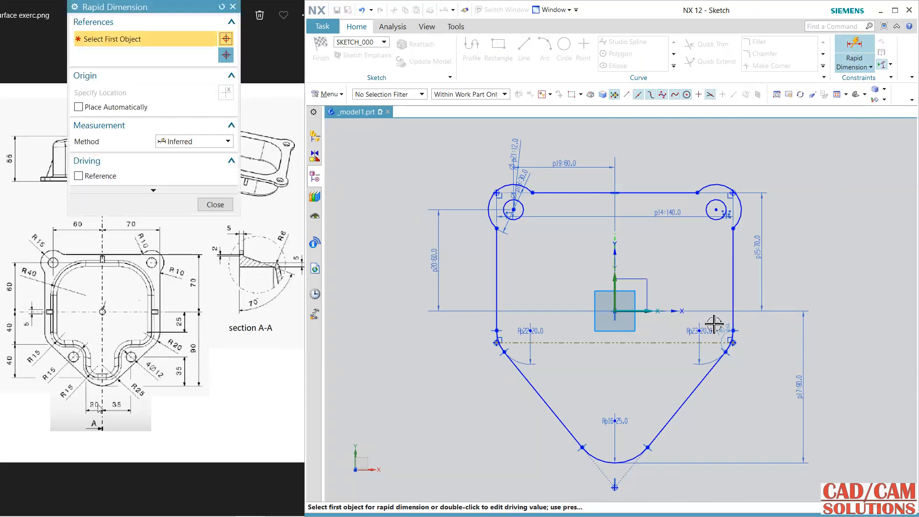
click(663, 308)
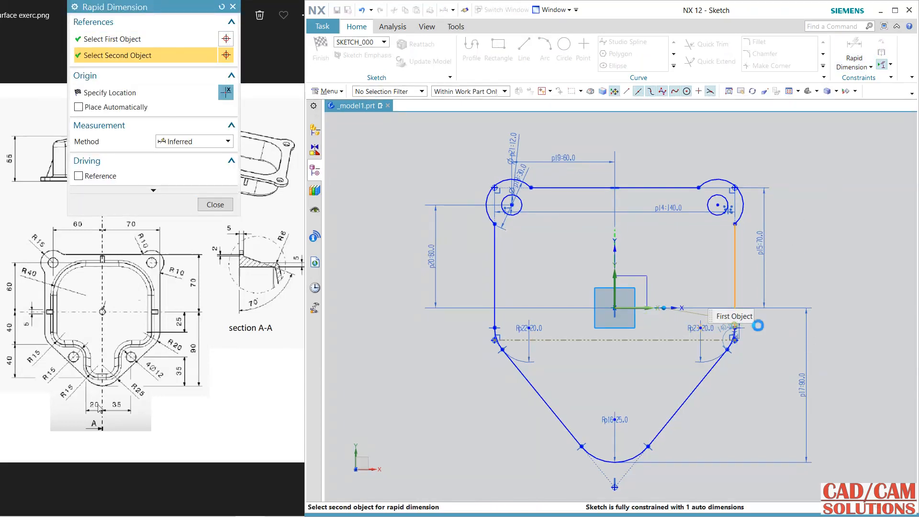
click(735, 327)
click(760, 355)
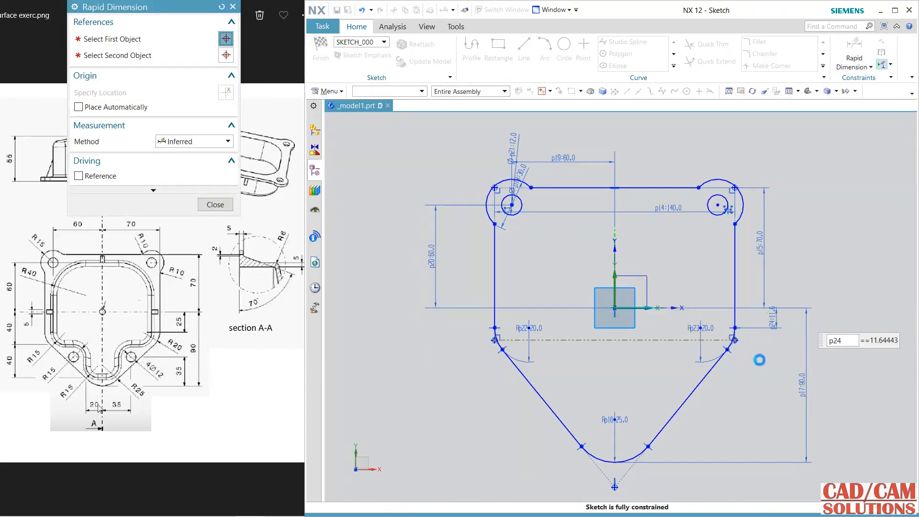
text(25)
key(Return)
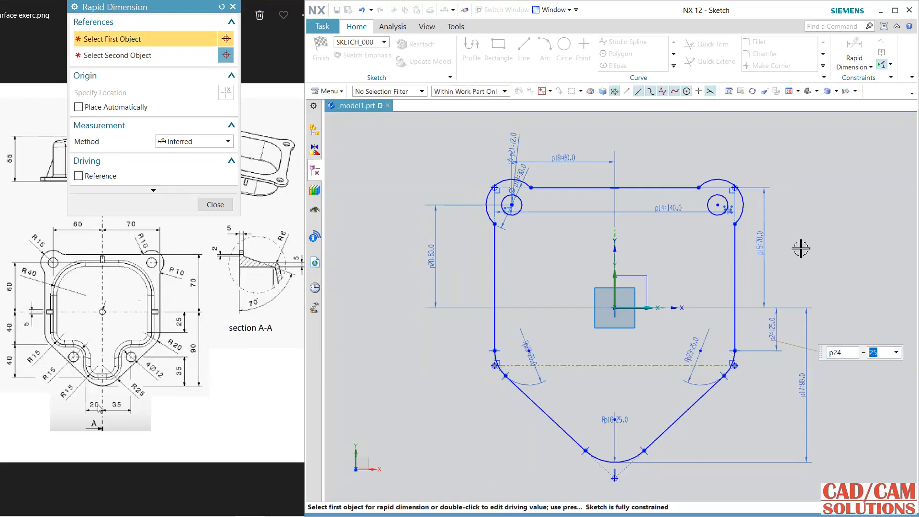
middle_click(800, 247)
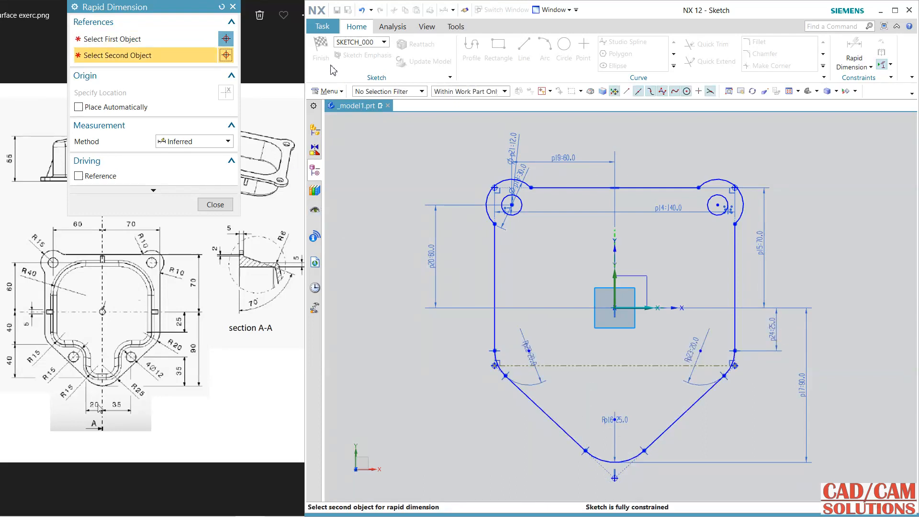
click(214, 204)
Finish the sketch and extrude the flange profile with its two holes from 0 to 5 mm.
key(ctrl+q)
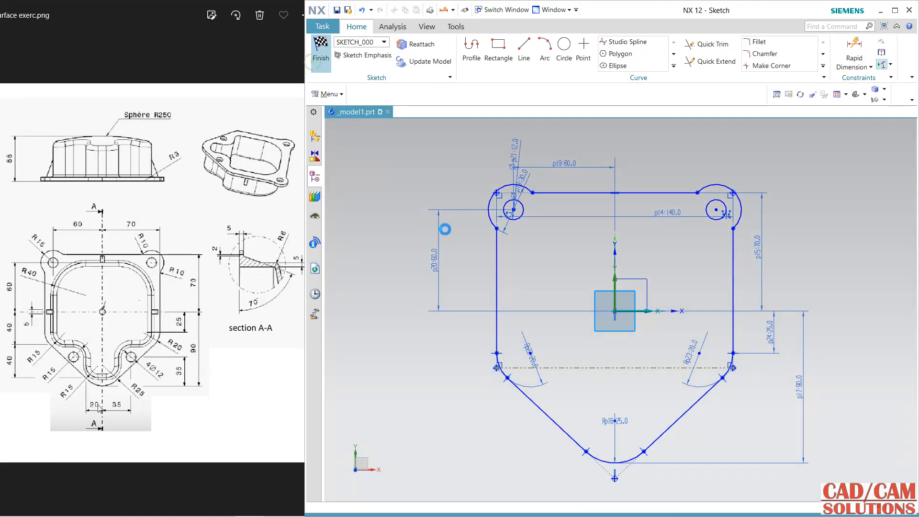
middle_drag(444, 233, 466, 282)
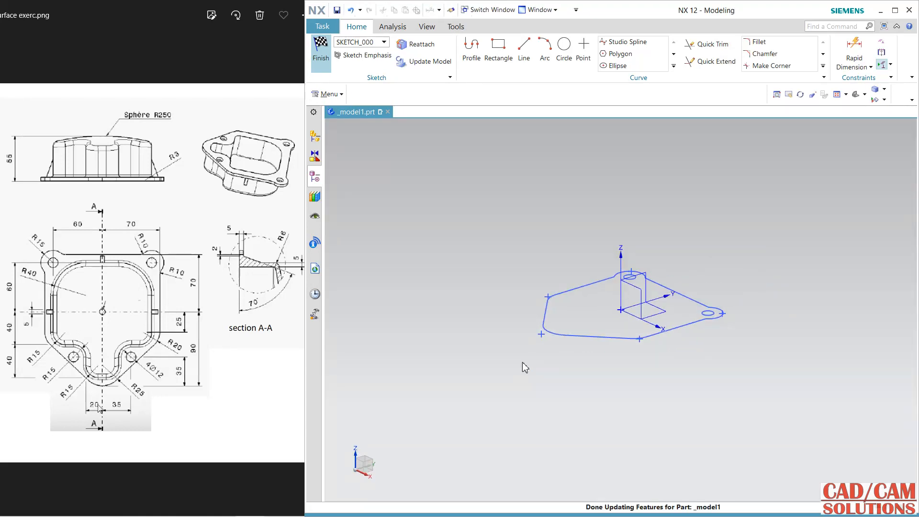
middle_drag(529, 354, 529, 364)
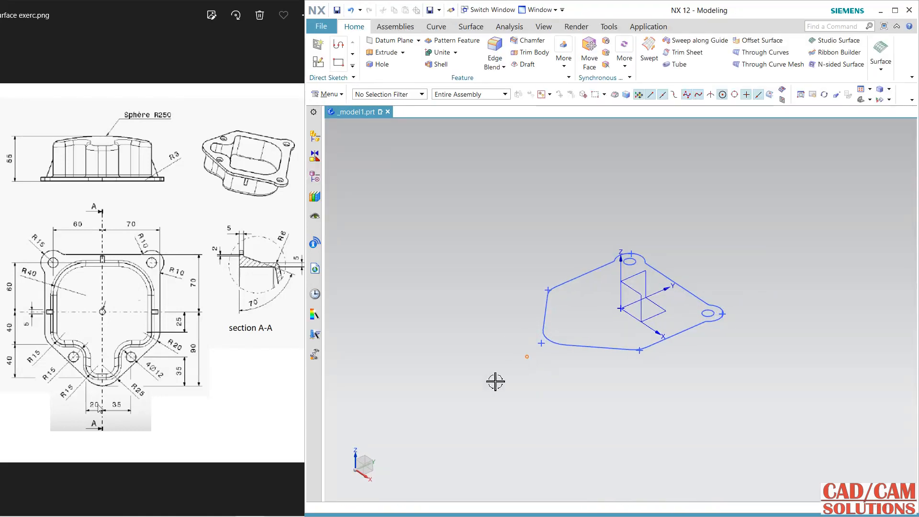
key(ctrl+f)
click(384, 54)
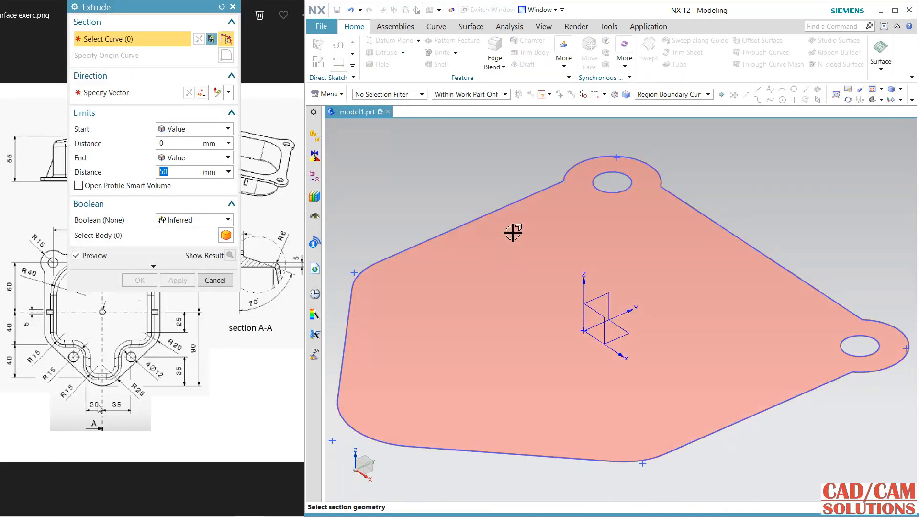
click(484, 188)
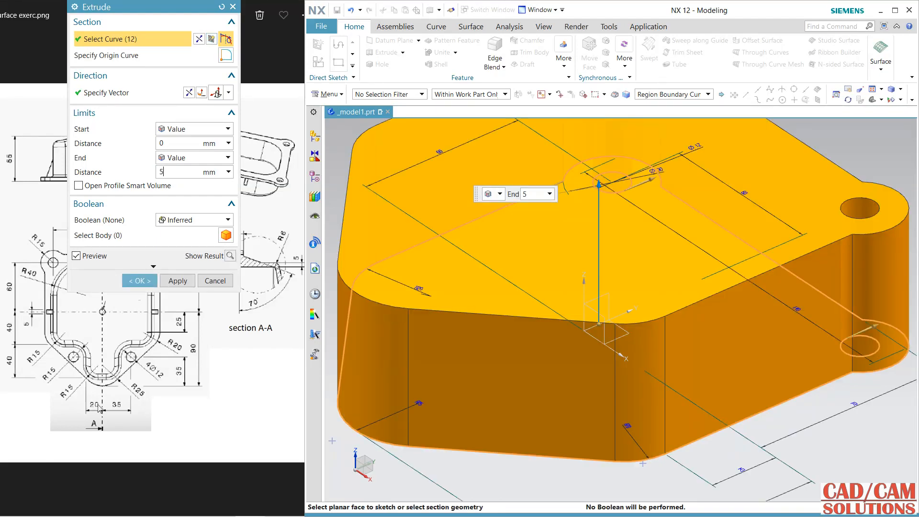
key(Return)
click(139, 280)
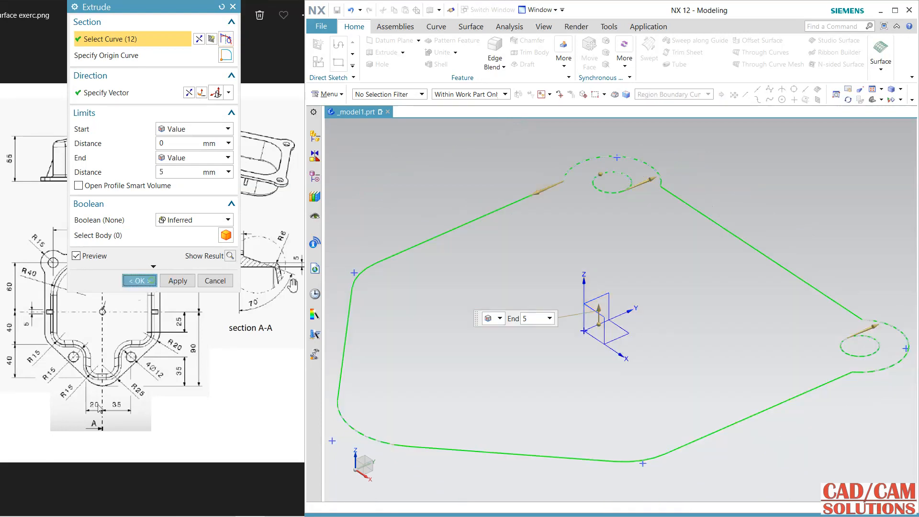
scroll(660, 292, down, 2)
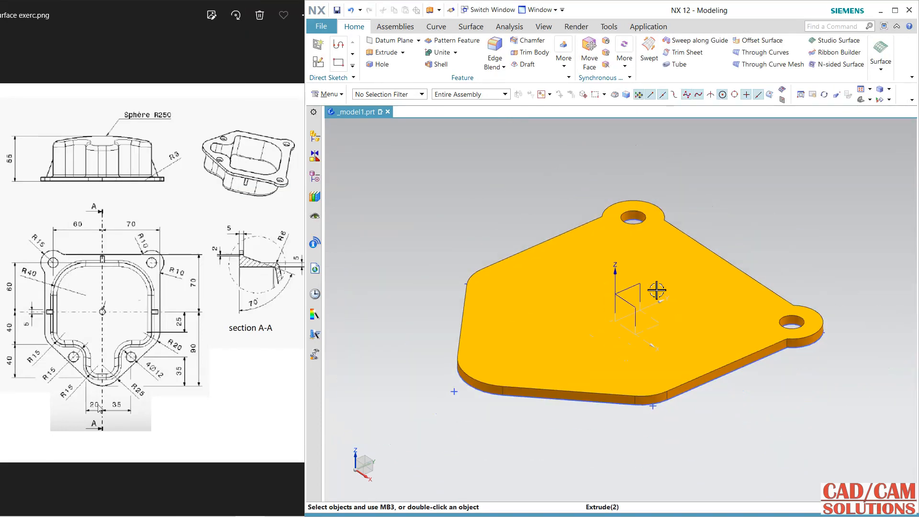
click(330, 63)
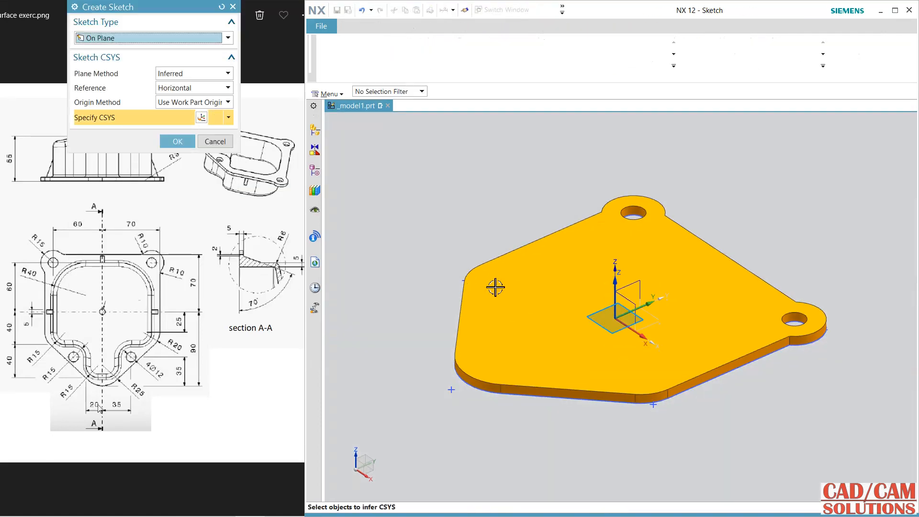
click(495, 287)
mouse_move(474, 213)
middle_down()
mouse_move(514, 203)
mouse_move(494, 234)
mouse_move(488, 272)
mouse_move(488, 258)
middle_up()
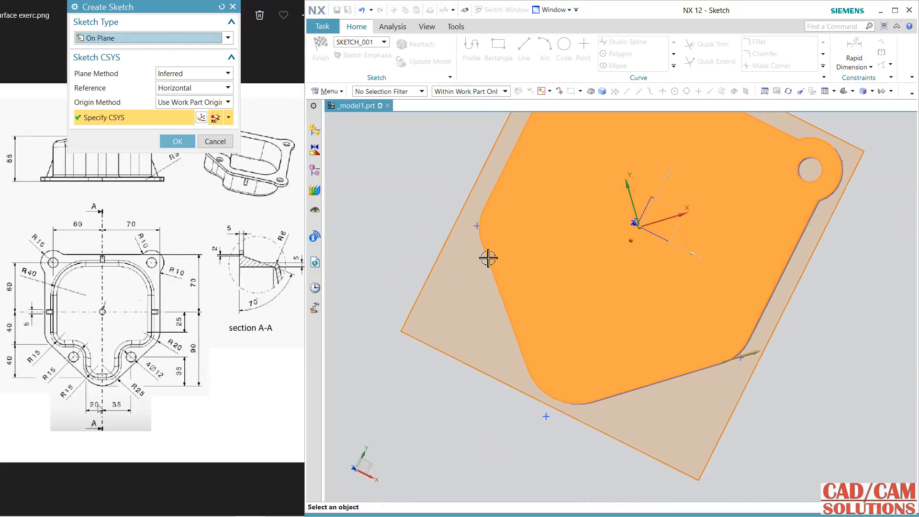
middle_click(488, 258)
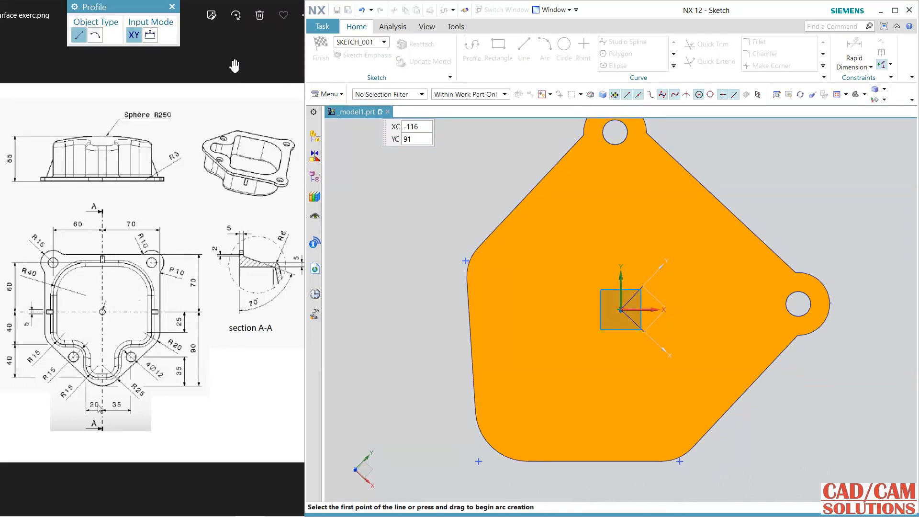
key(Escape)
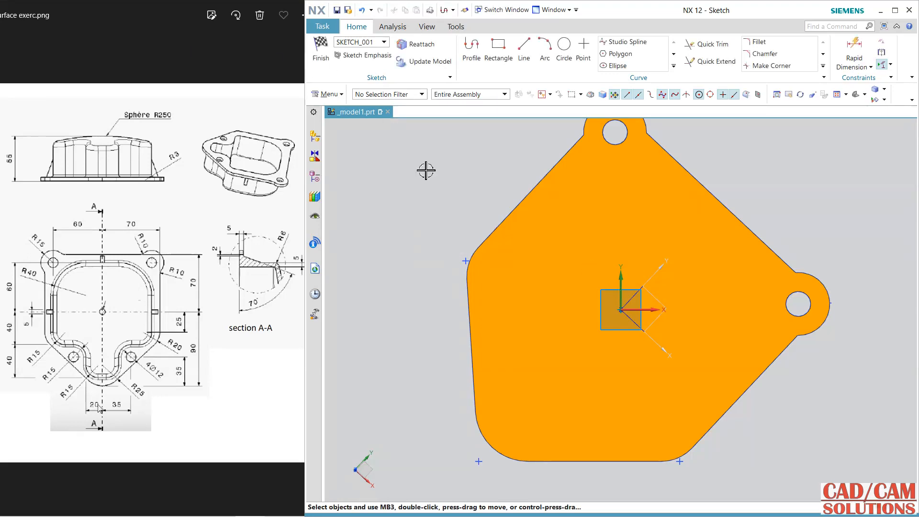
click(315, 55)
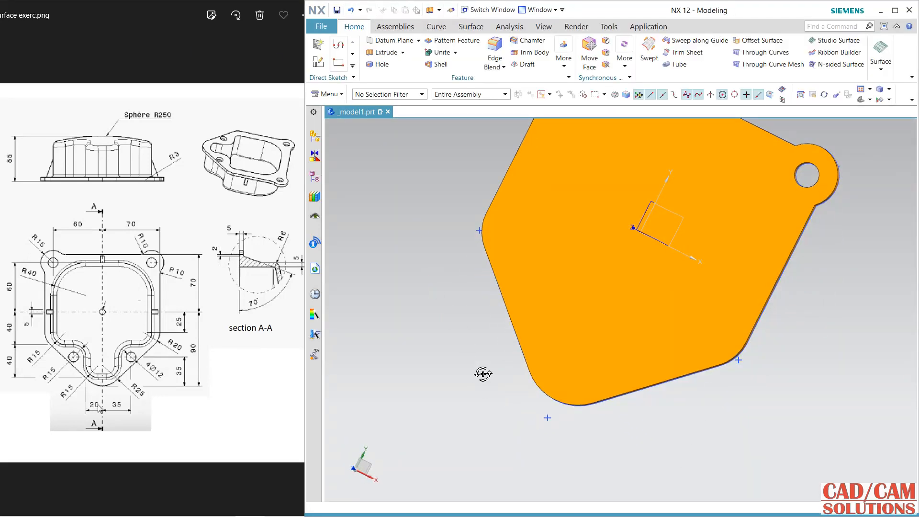
Create a sketch on the plate's top face using the New Plane method, with the X axis as the horizontal reference.
mouse_move(483, 375)
middle_down()
mouse_move(498, 326)
mouse_move(486, 381)
middle_up()
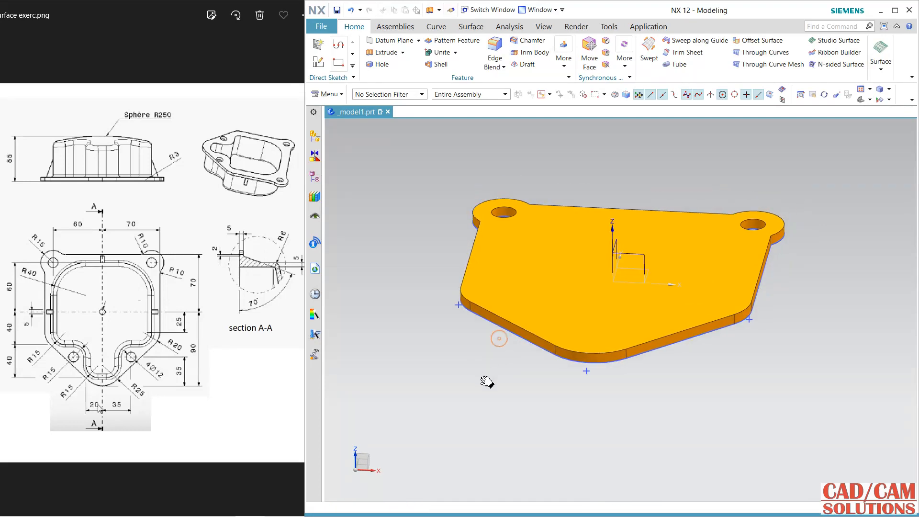
click(318, 63)
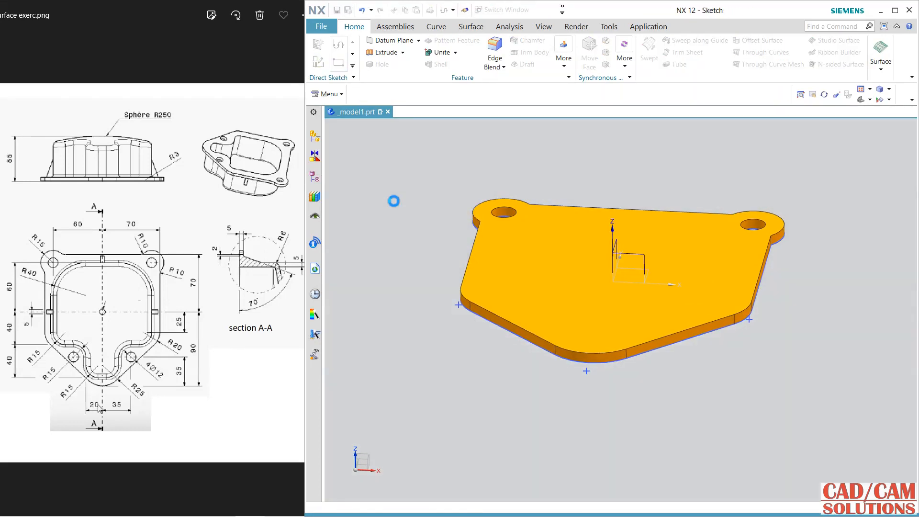
click(225, 73)
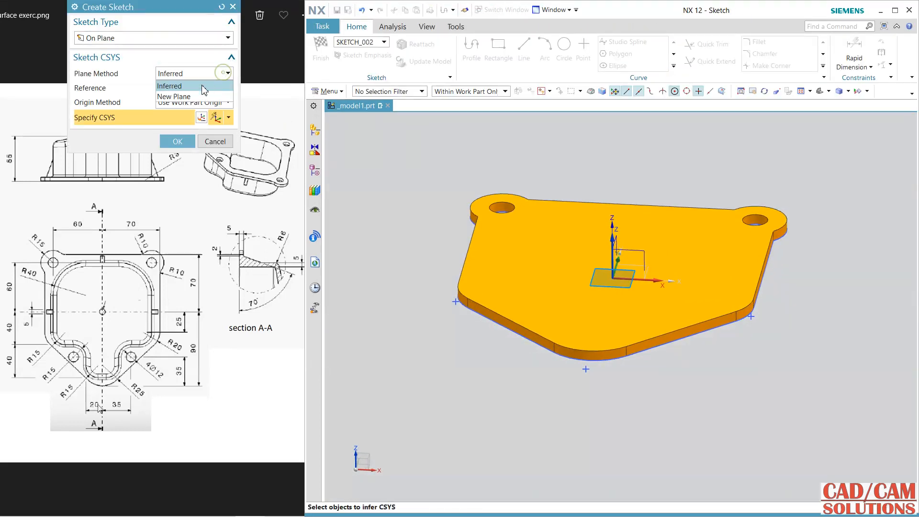
click(182, 92)
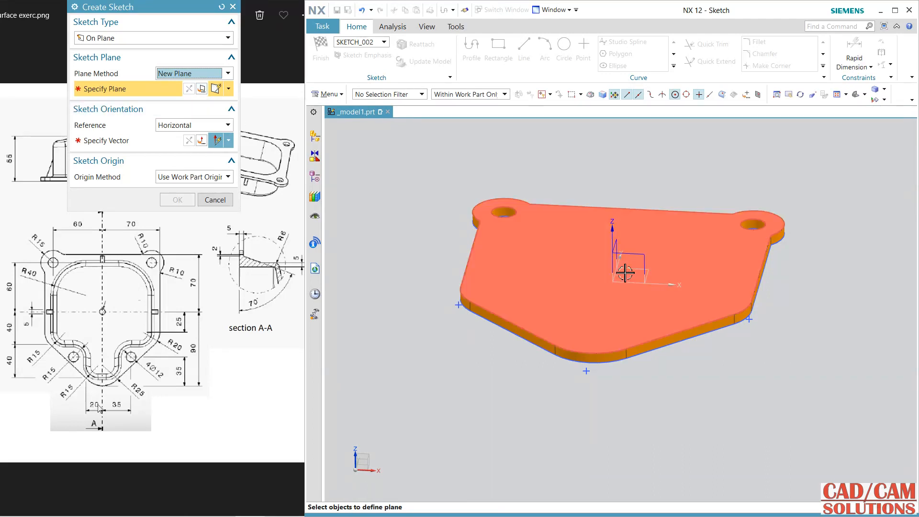
click(616, 328)
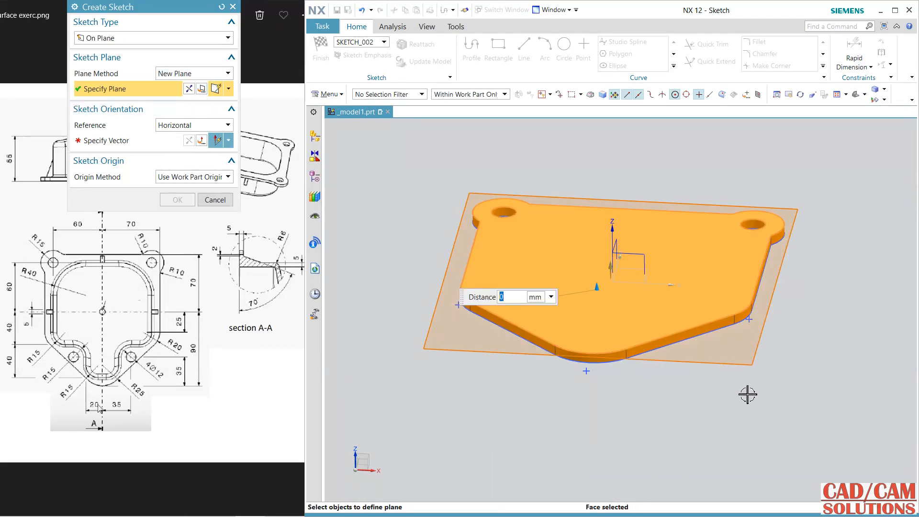
mouse_move(698, 416)
middle_down()
mouse_move(724, 439)
mouse_move(711, 442)
middle_up()
click(167, 141)
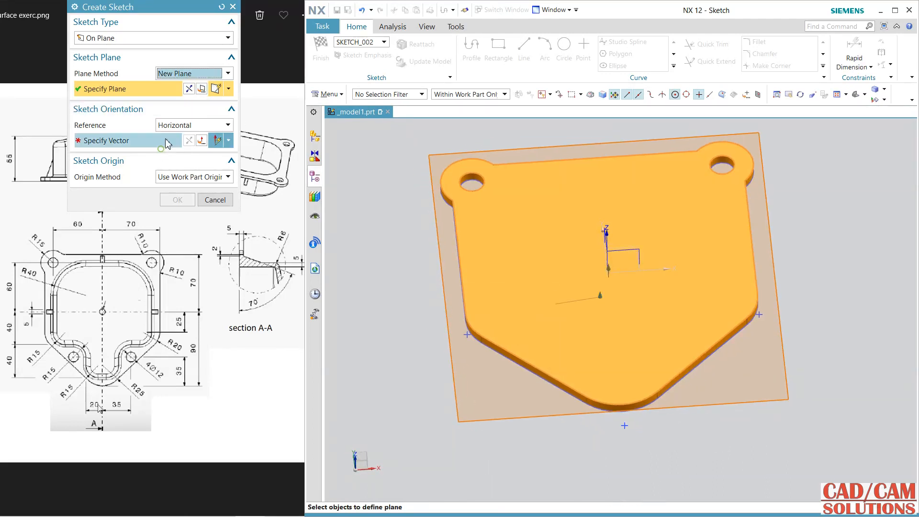
click(649, 307)
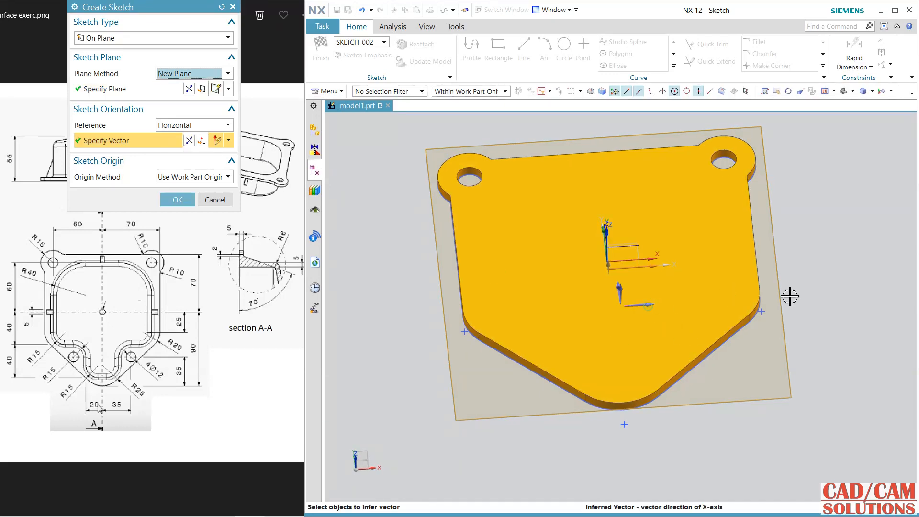
middle_click(811, 288)
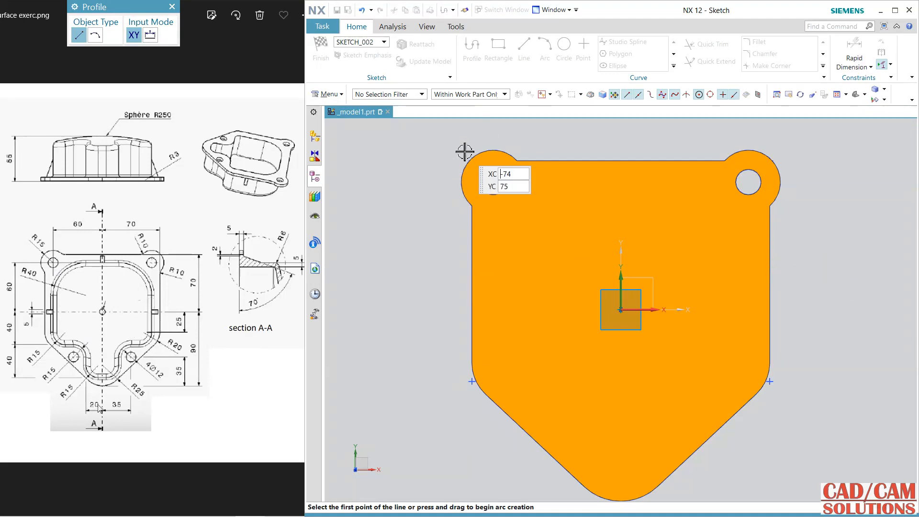
Draw a rectangle about 120 mm wide from the left hole's centre down to a point below the right hole's centre.
key(r)
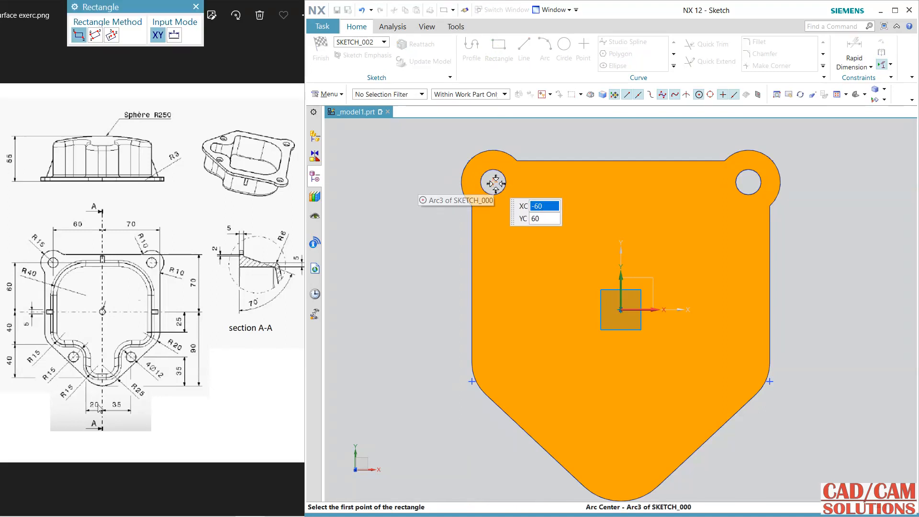
click(497, 180)
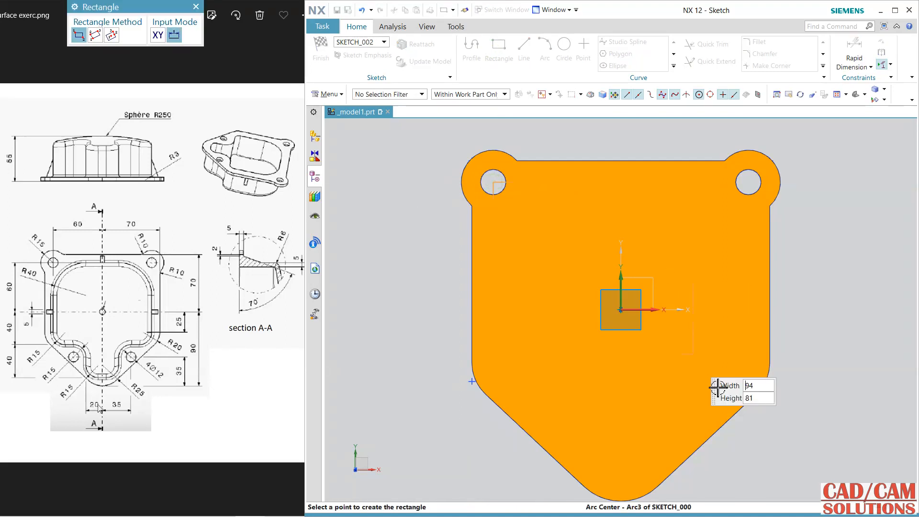
click(748, 357)
key(Escape)
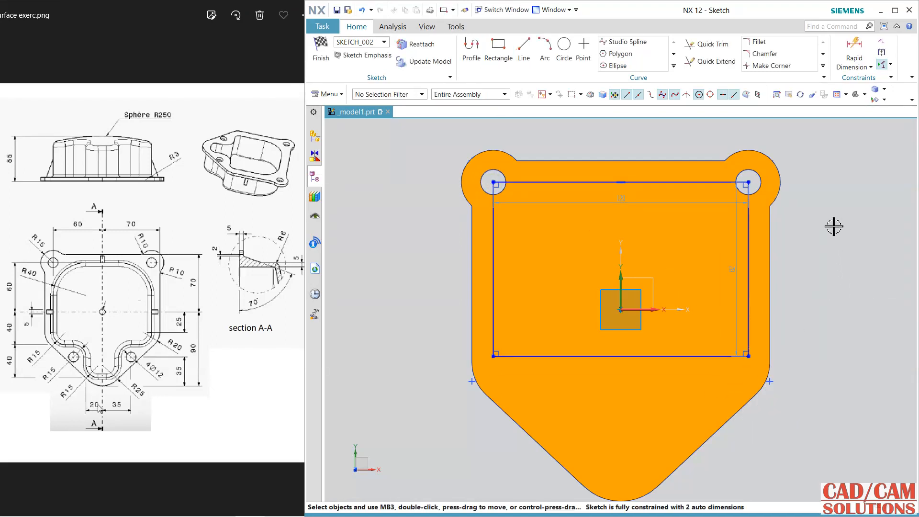
Fillet both upper corners of the rectangle with a radius of 40.
click(759, 42)
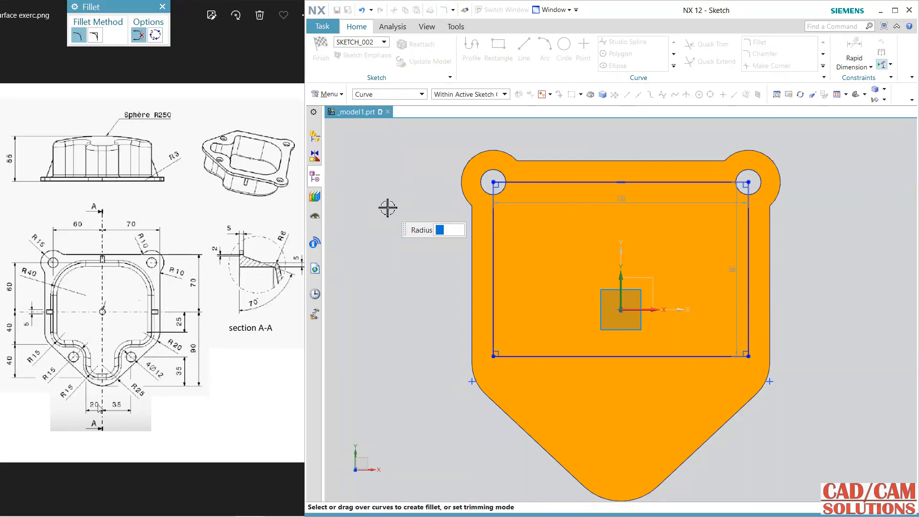
click(494, 183)
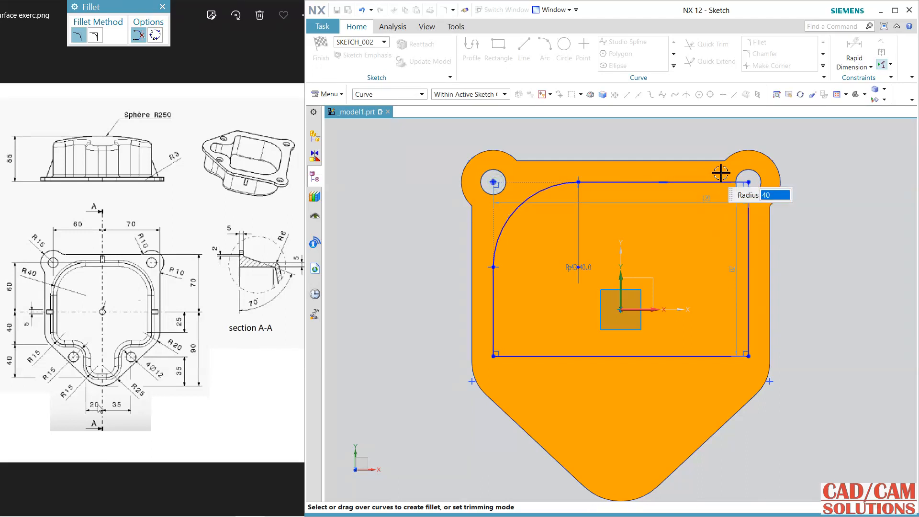
click(748, 182)
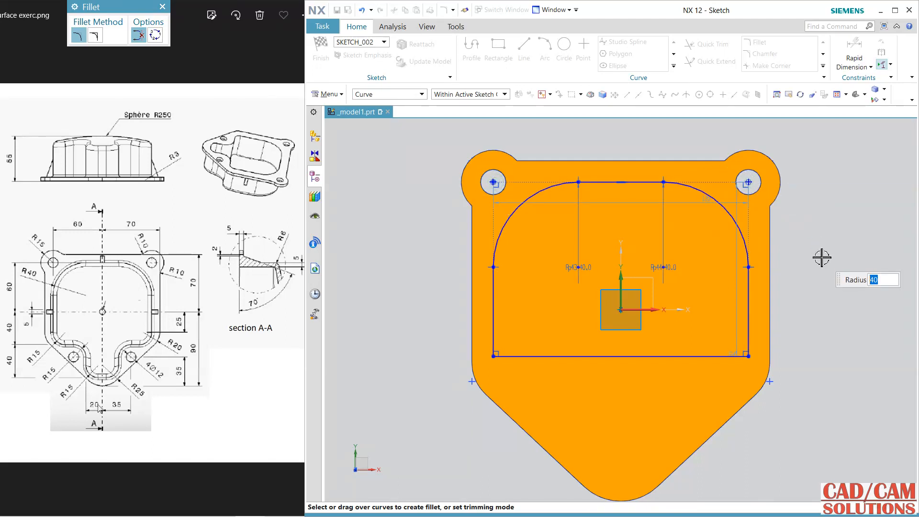
key(Escape)
Draw a rectangle about 59 mm wide and 34 mm high below the profile's bottom edge and trim away the shared edge segment.
click(498, 46)
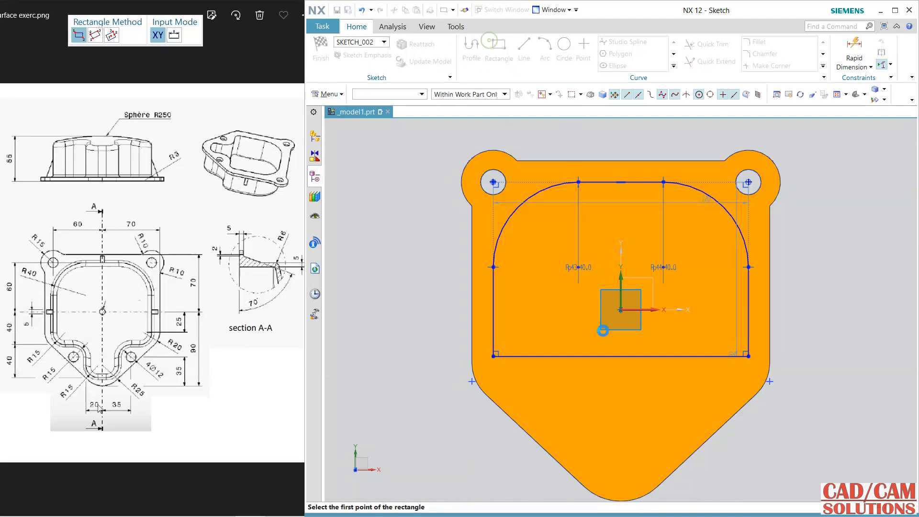
click(558, 356)
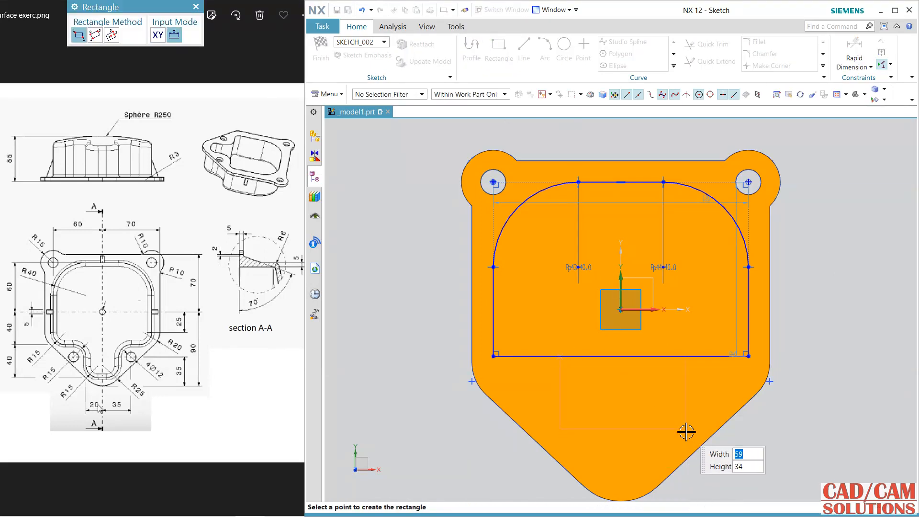
key(Escape)
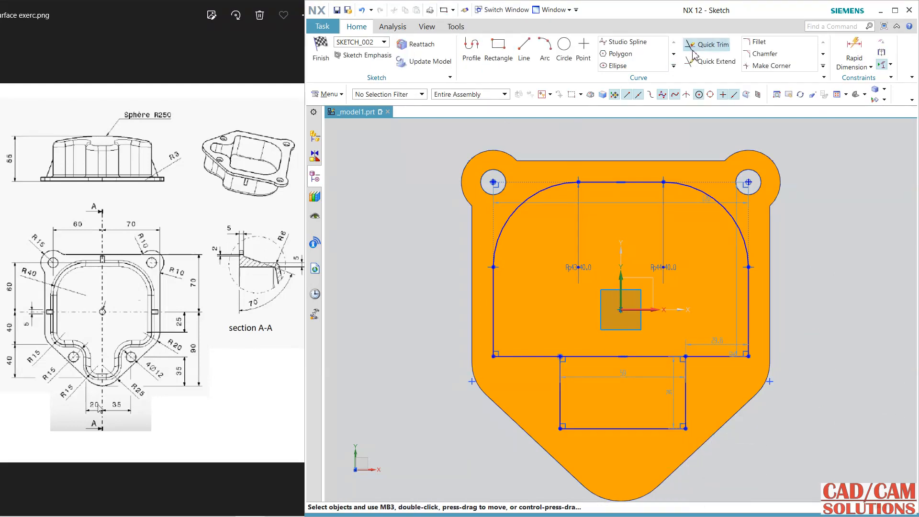
click(708, 44)
click(639, 365)
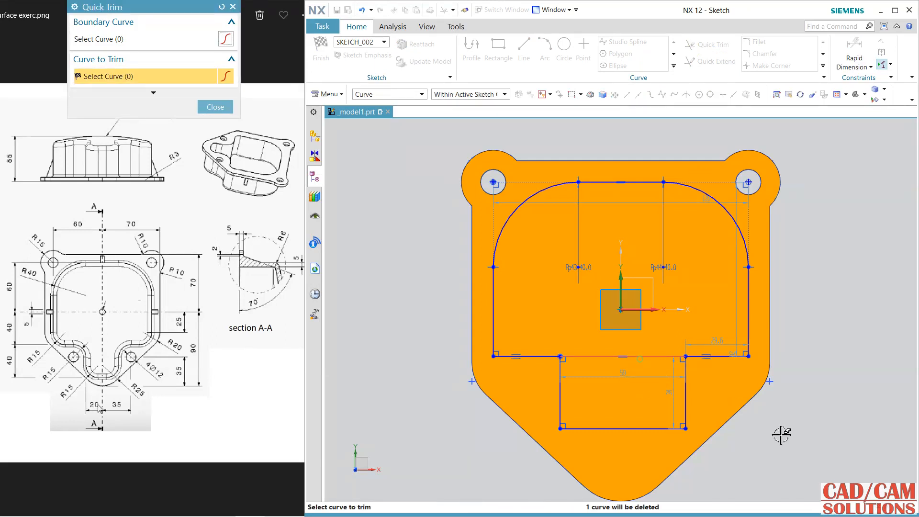
key(Escape)
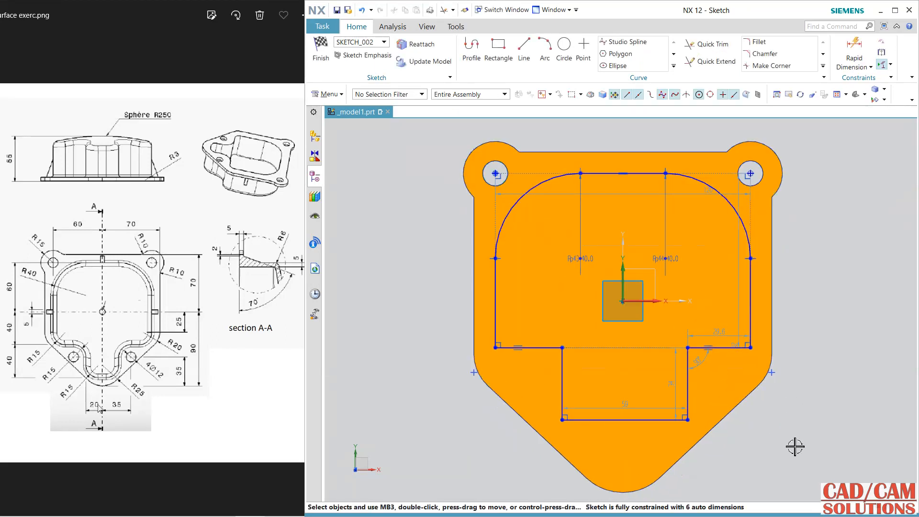
Fillet the wide section's lower-left corner and all four corners of the narrow lower section with radius 15.
shift+middle_drag(774, 457, 774, 448)
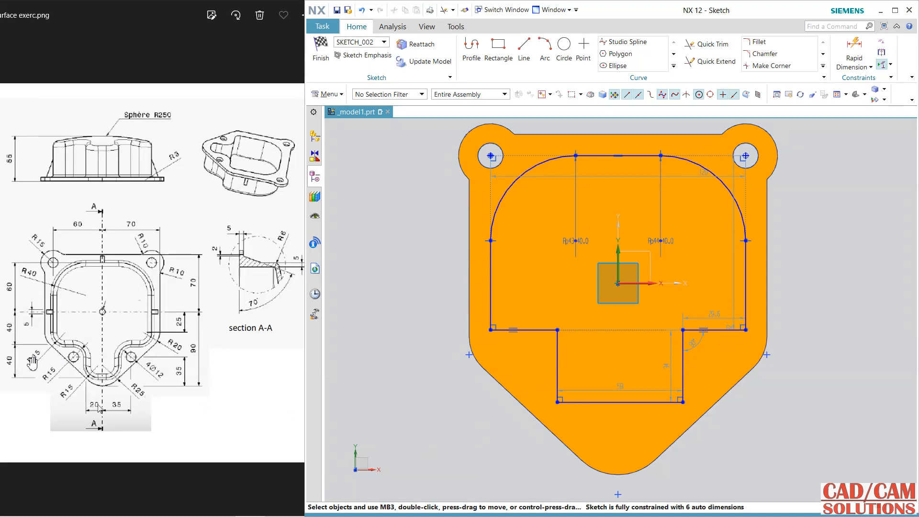
click(759, 42)
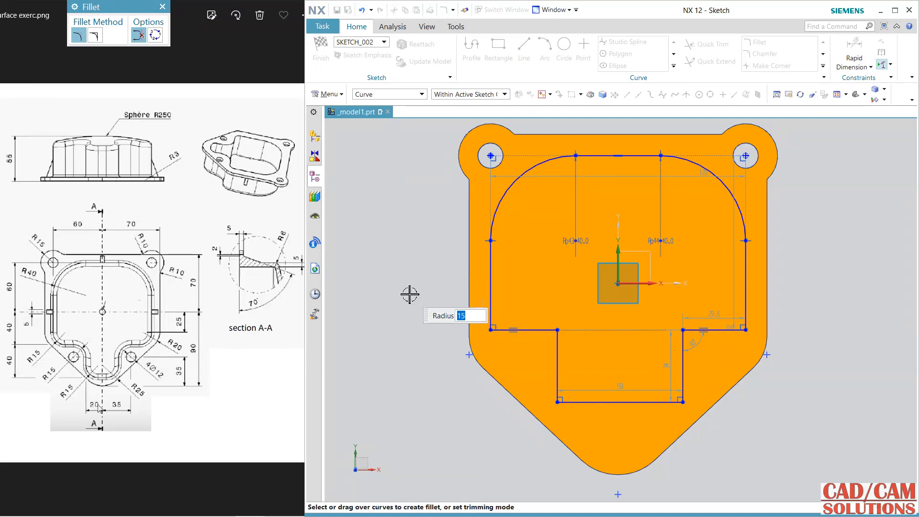
click(490, 329)
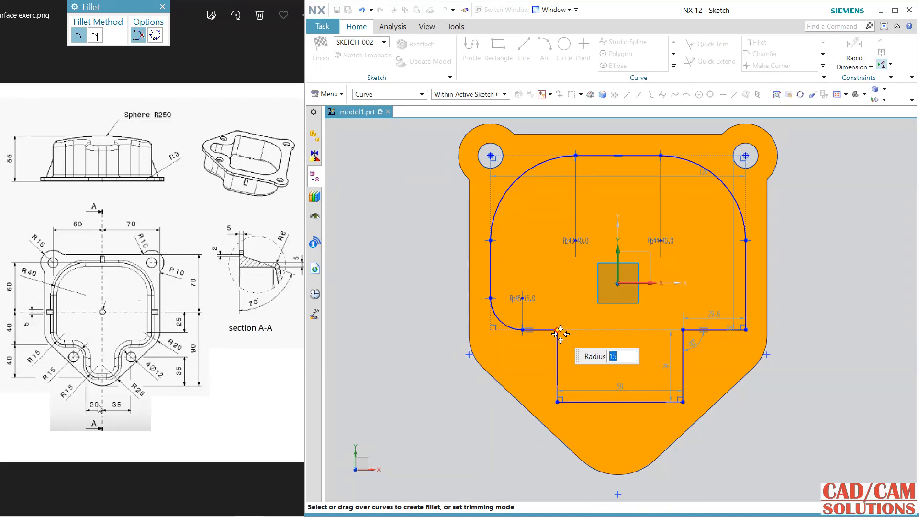
click(556, 331)
click(561, 403)
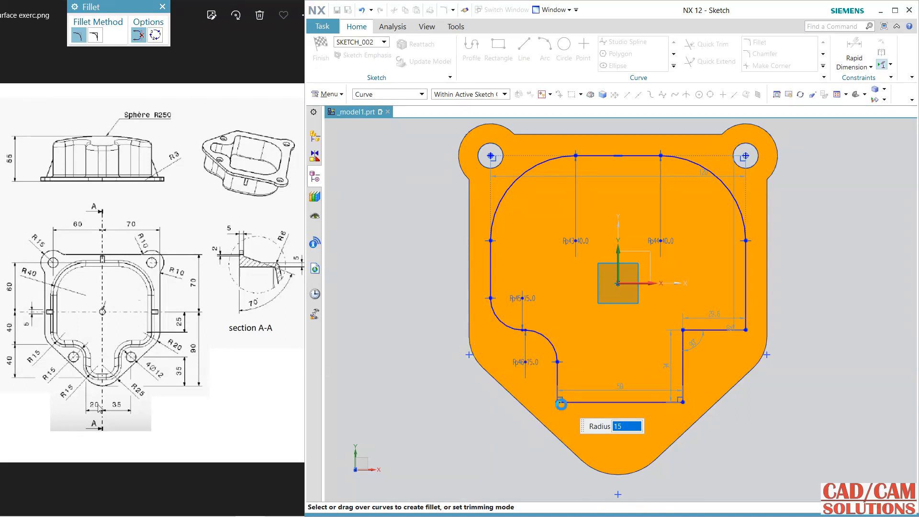
click(682, 400)
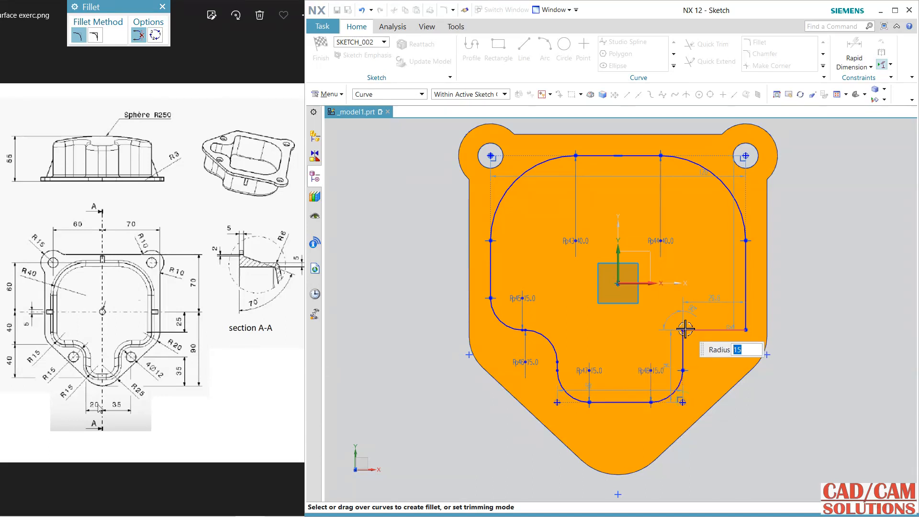
click(684, 331)
Try a radius 15 fillet on the wide section's lower-right corner and undo it.
click(745, 331)
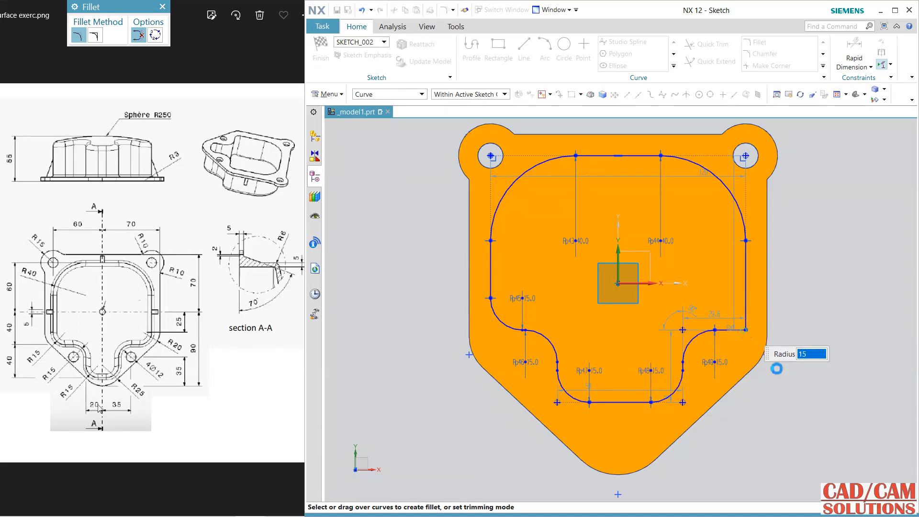
middle_click(780, 410)
scroll(750, 338, up, 2)
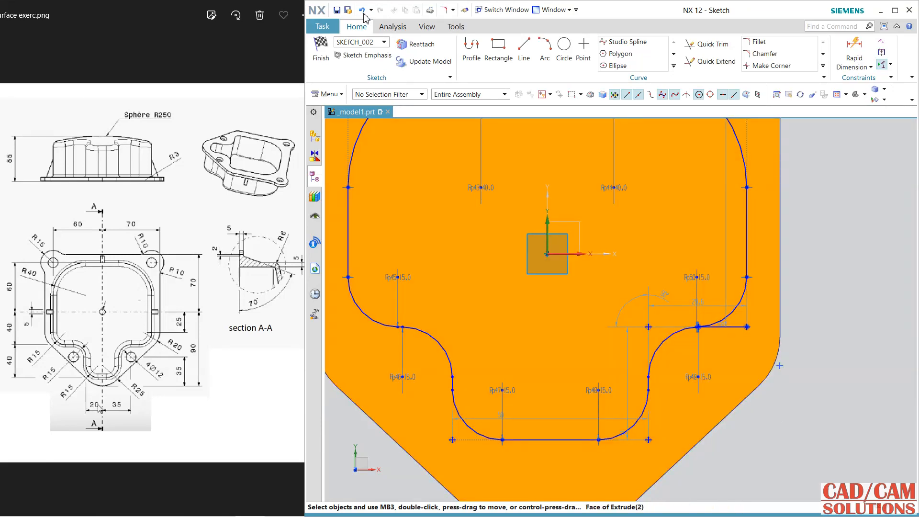
click(363, 11)
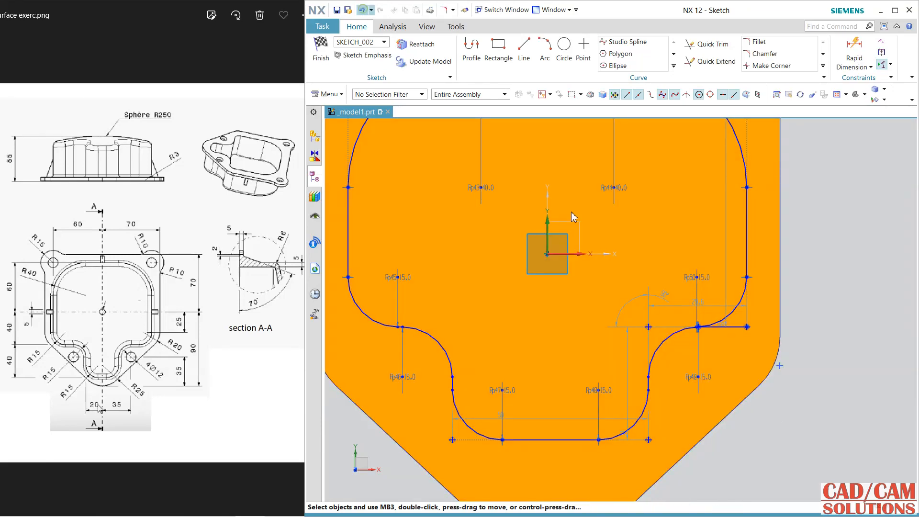
scroll(824, 366, down, 1)
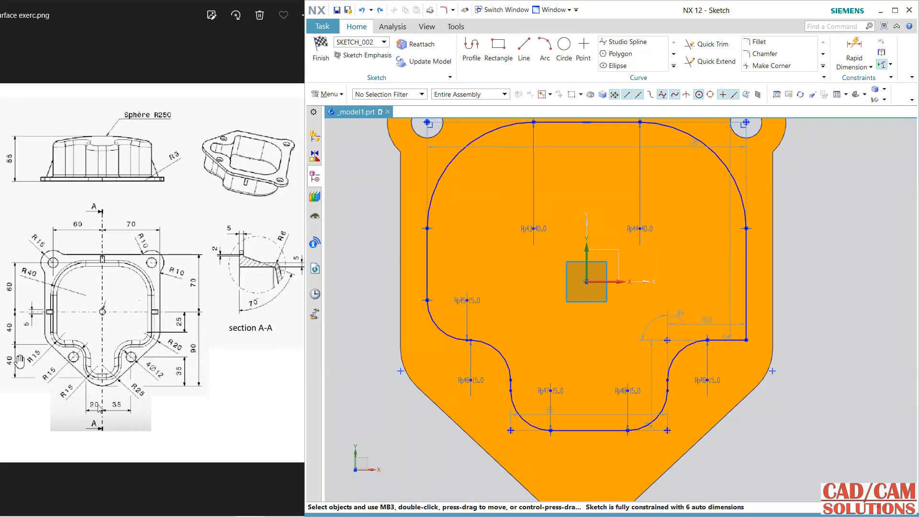
Dimension the short horizontal edge at the profile's lower left to 40 mm from the sketch's horizontal axis.
click(855, 49)
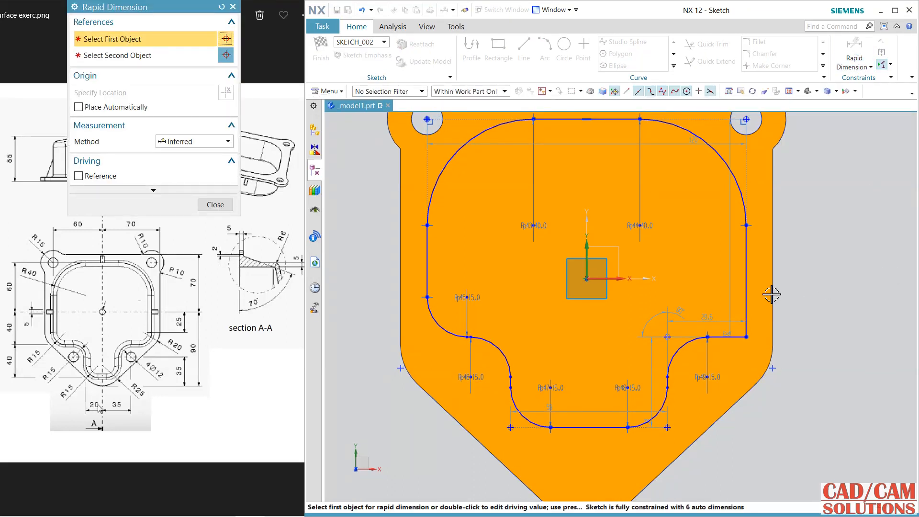
click(632, 278)
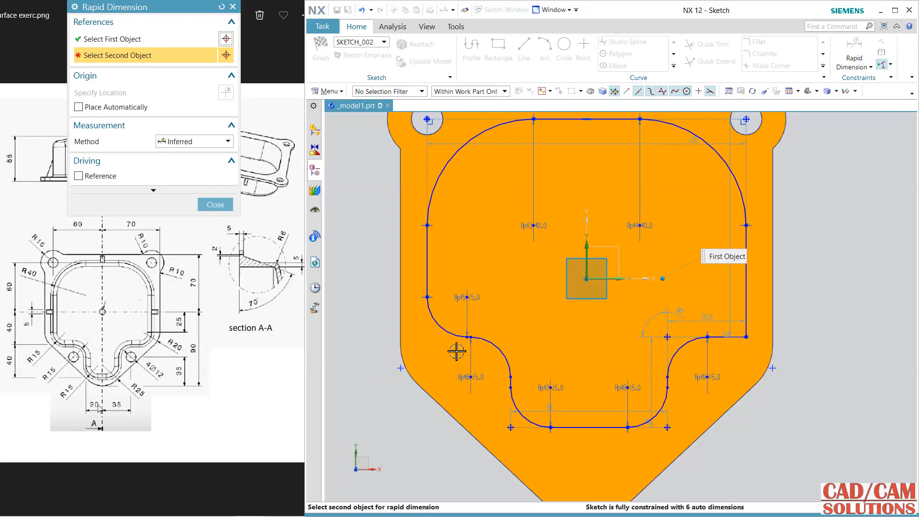
scroll(459, 349, up, 6)
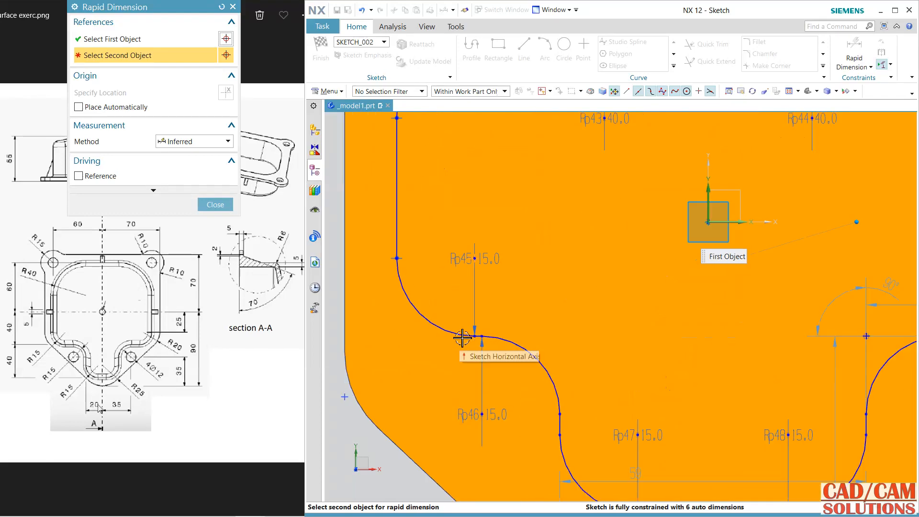
click(486, 334)
scroll(617, 365, down, 4)
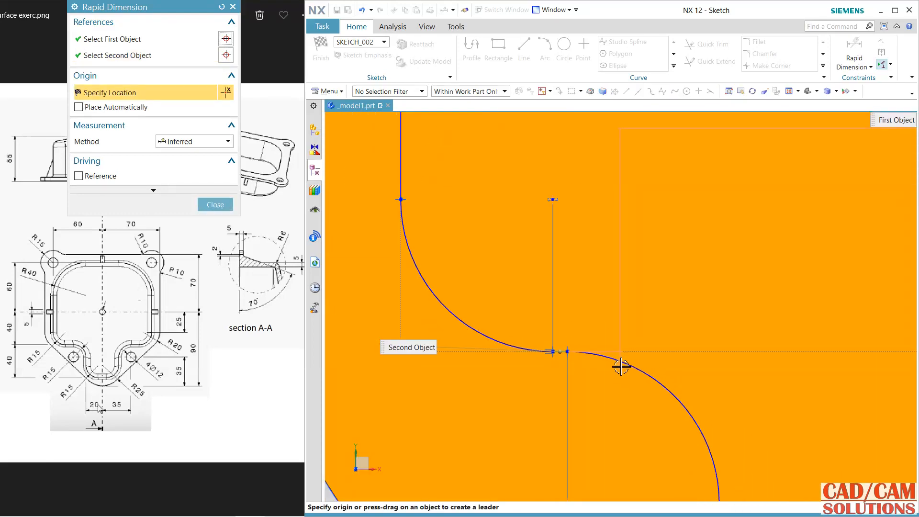
scroll(620, 366, down, 3)
click(437, 311)
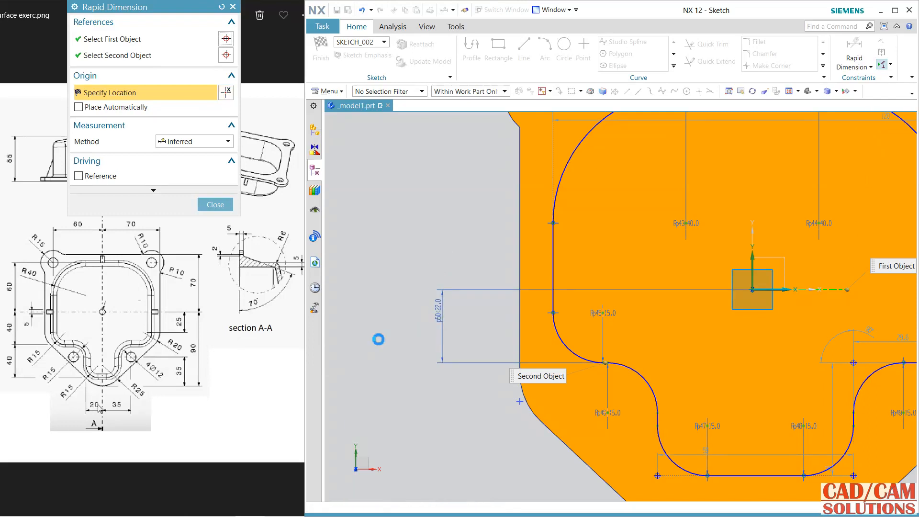
text(40)
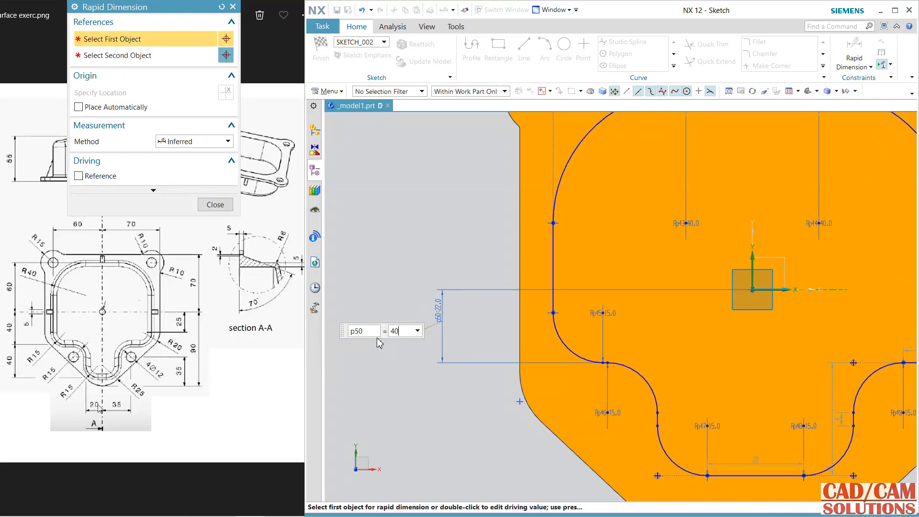
key(Return)
scroll(413, 266, down, 2)
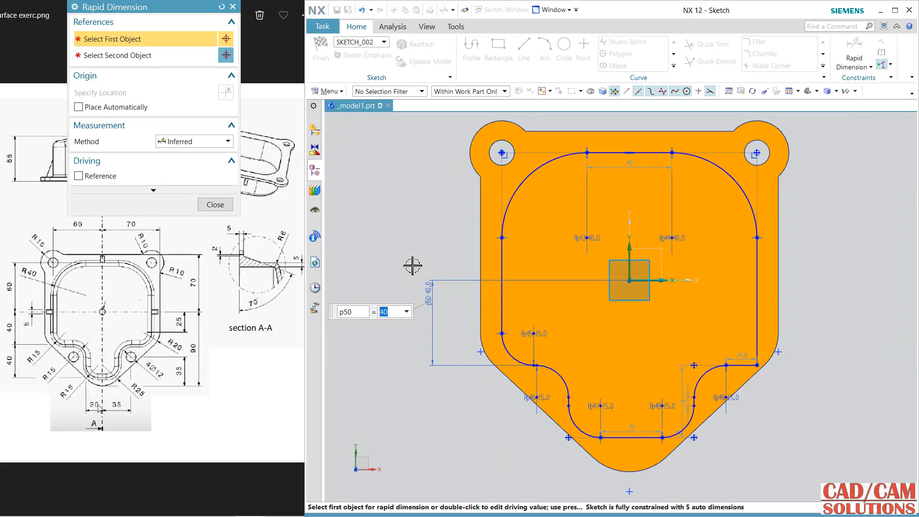
Dimension the vertical distance between that short horizontal edge and the narrow section's bottom edge to 40 mm.
scroll(519, 422, up, 5)
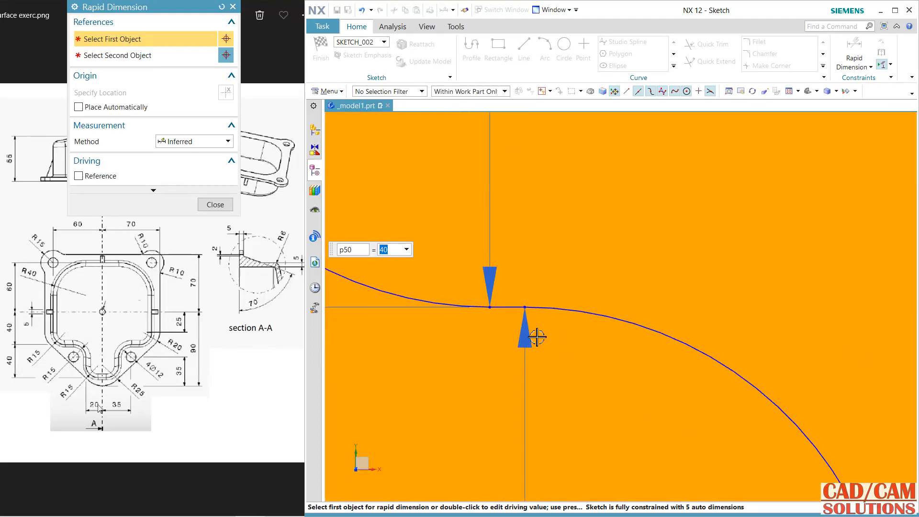
click(493, 276)
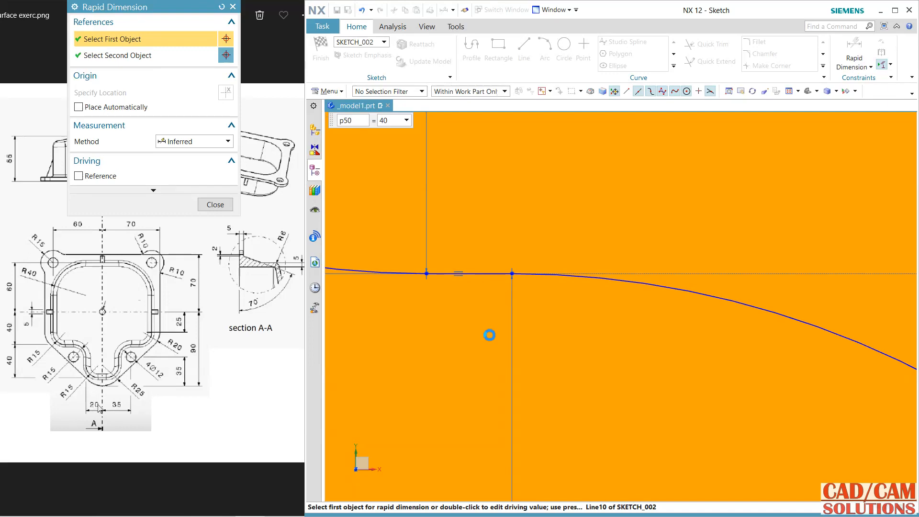
scroll(487, 332, down, 6)
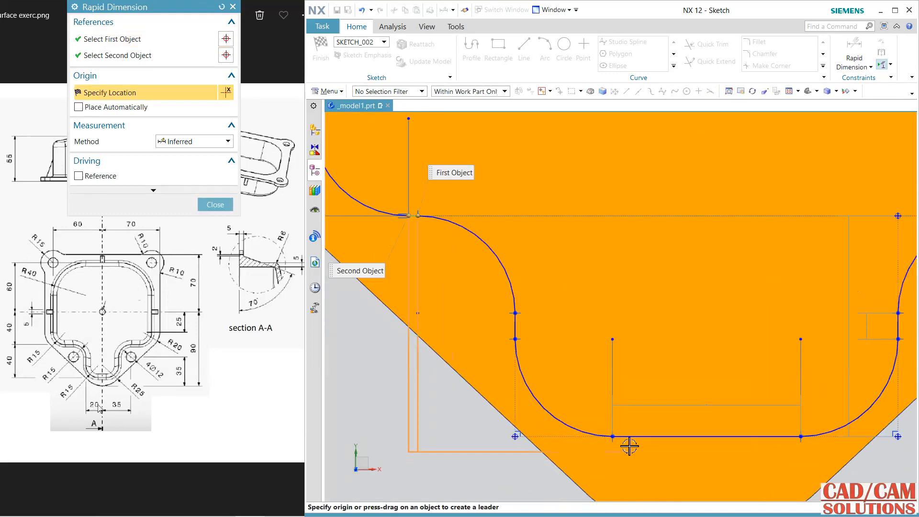
click(631, 437)
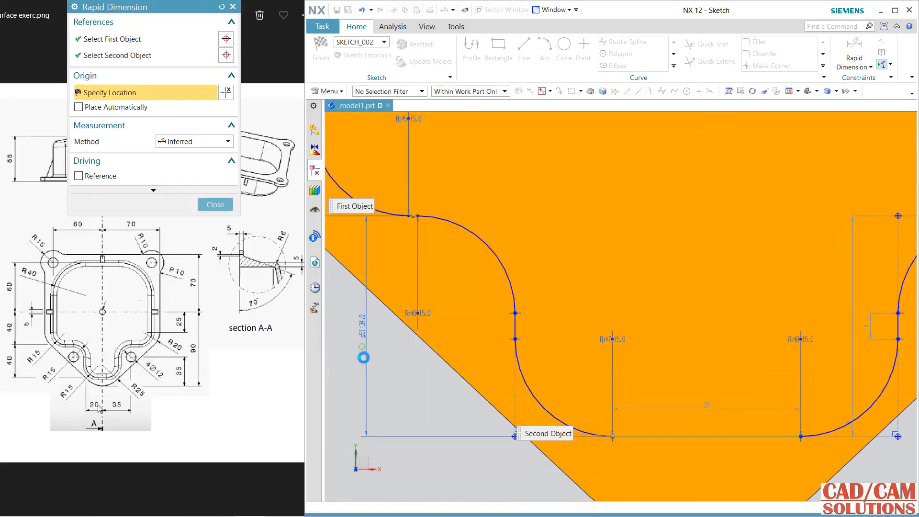
click(363, 358)
text(40)
key(Return)
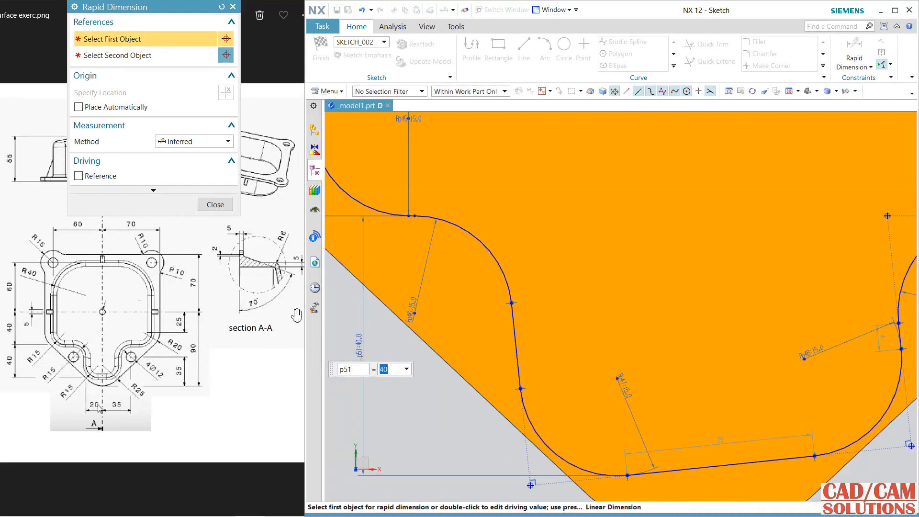
click(315, 287)
scroll(580, 386, down, 3)
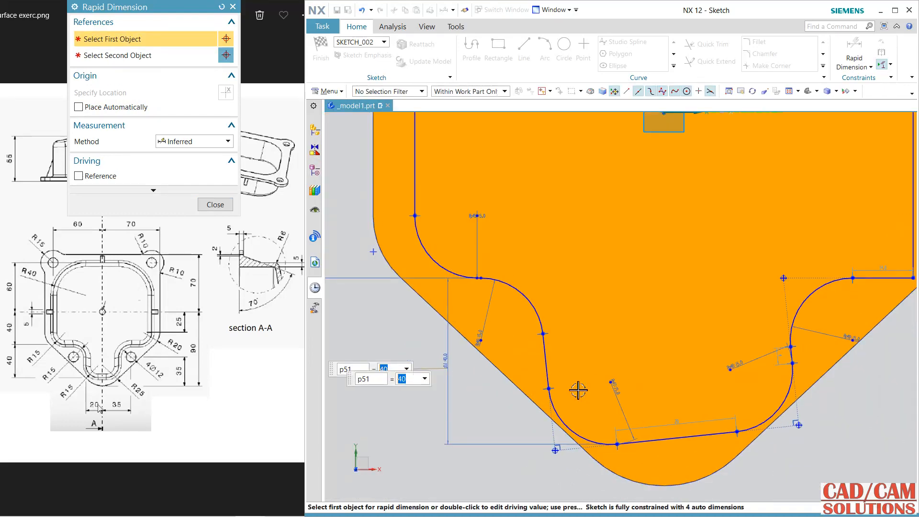
click(531, 401)
click(215, 205)
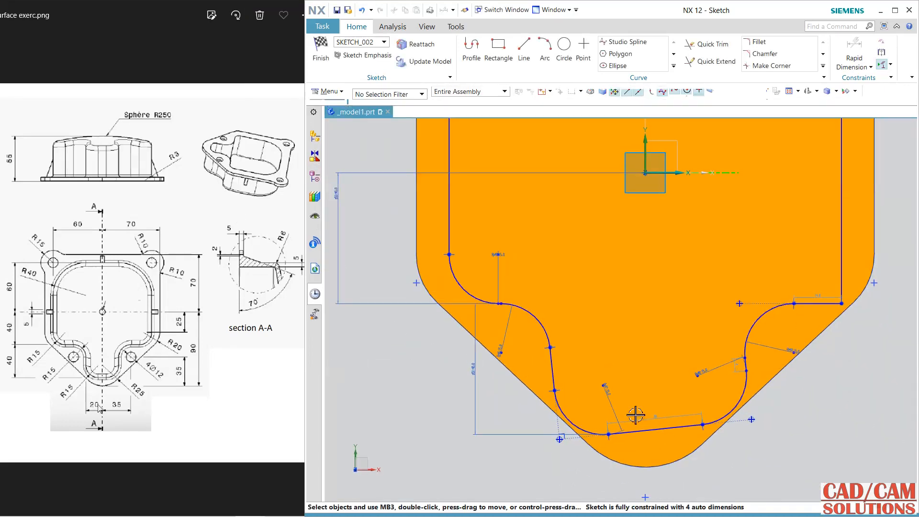
Constrain the narrow section's slanted bottom line to be horizontal.
click(642, 432)
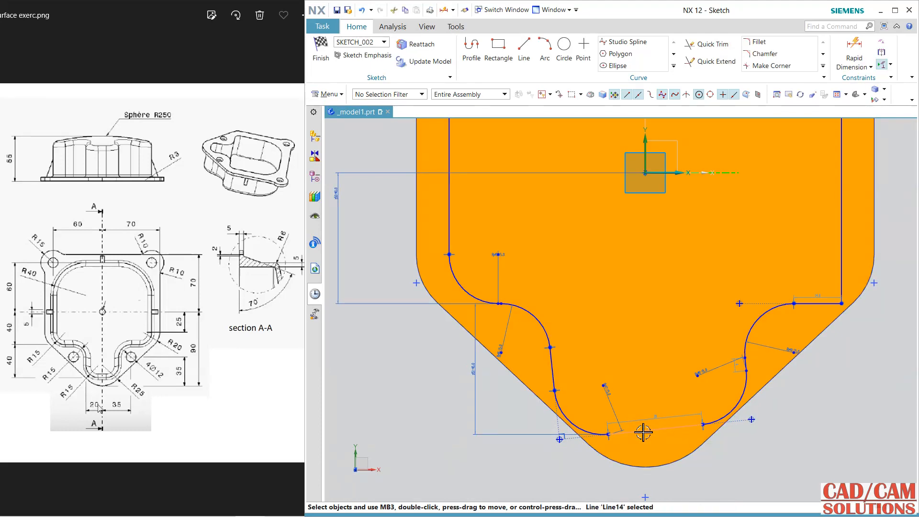
right_click(642, 433)
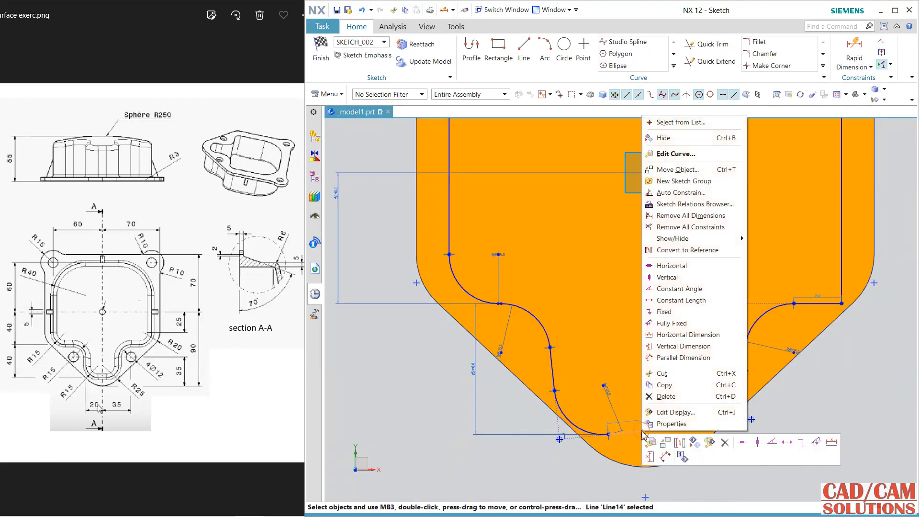
click(741, 443)
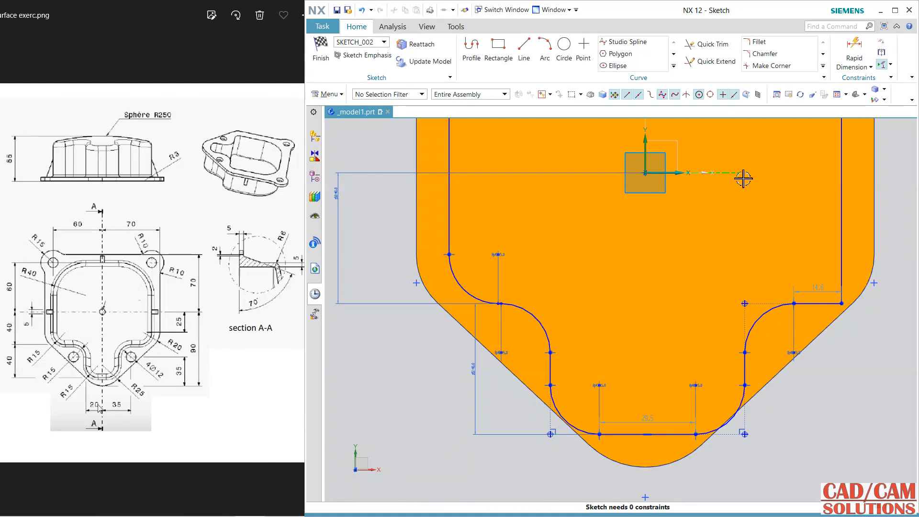
Dimension the narrow section's left side to 20 mm from the sketch's vertical axis.
click(854, 54)
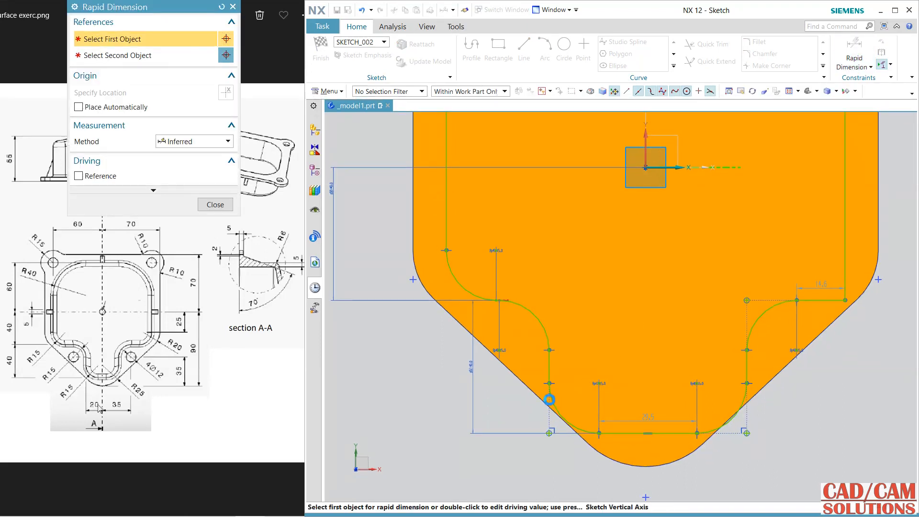
click(550, 388)
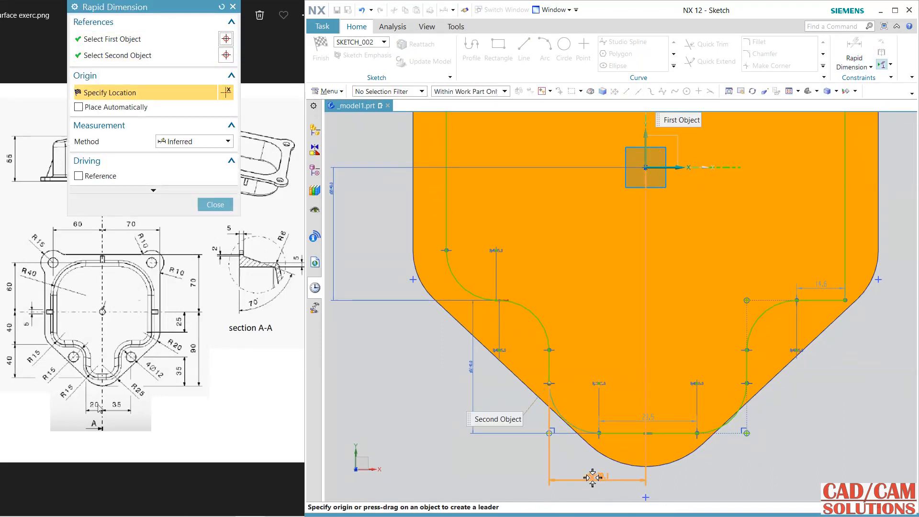
click(593, 477)
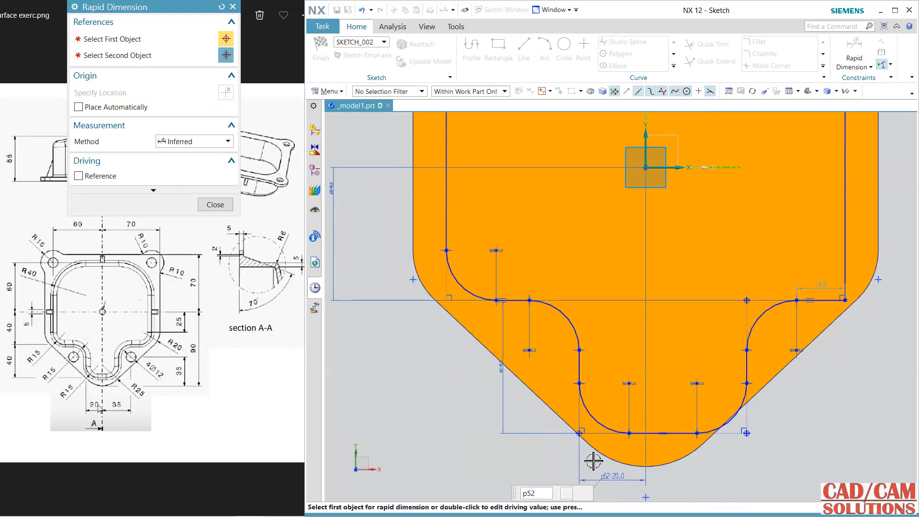
Dimension the narrow section's right side to 20 mm from the sketch's vertical axis.
click(645, 142)
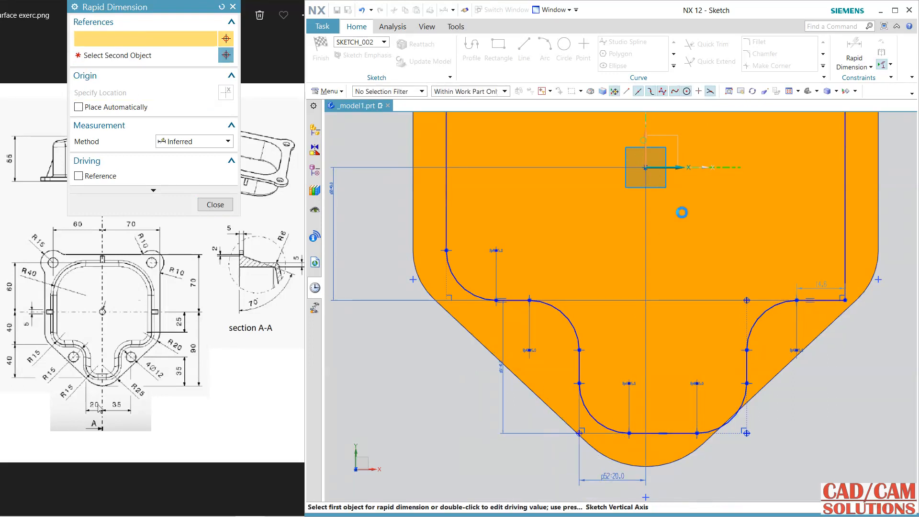
click(747, 367)
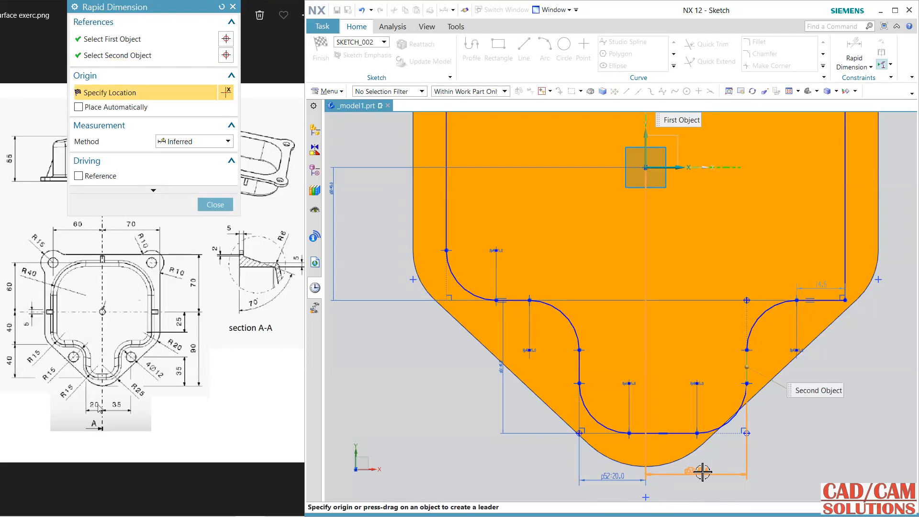
click(702, 471)
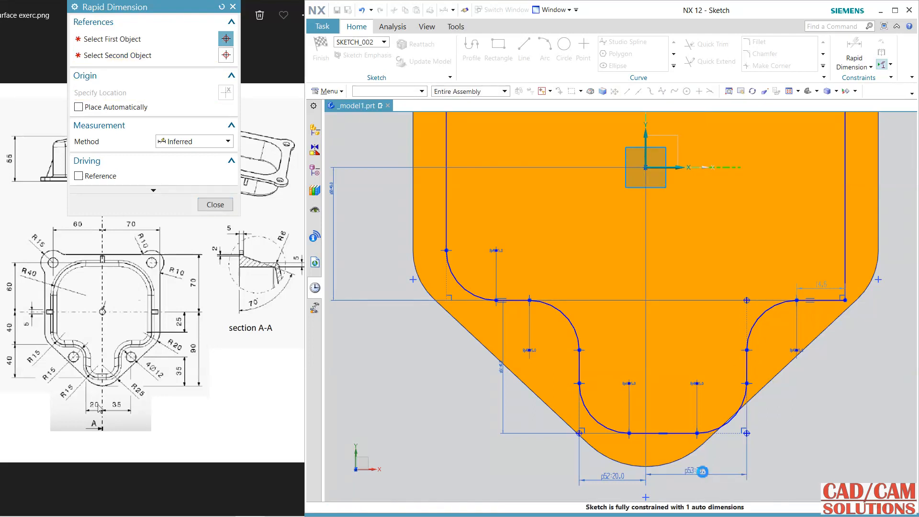
text(20)
key(Return)
scroll(776, 436, down, 2)
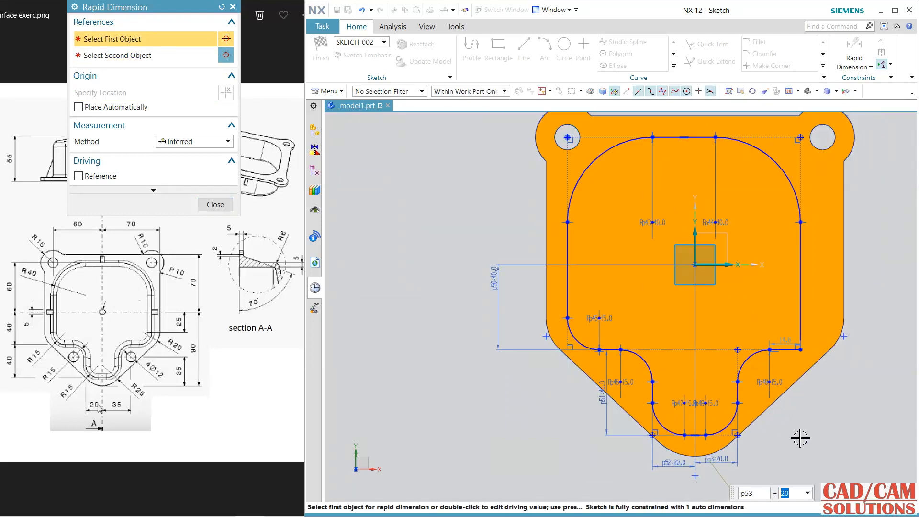
mouse_move(797, 435)
shift+middle_down()
mouse_move(796, 420)
mouse_move(768, 430)
shift+middle_up()
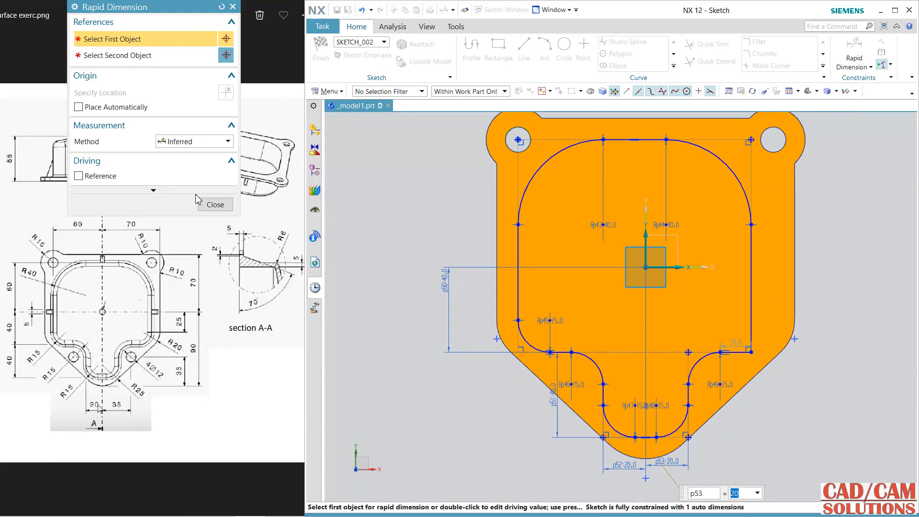
click(216, 206)
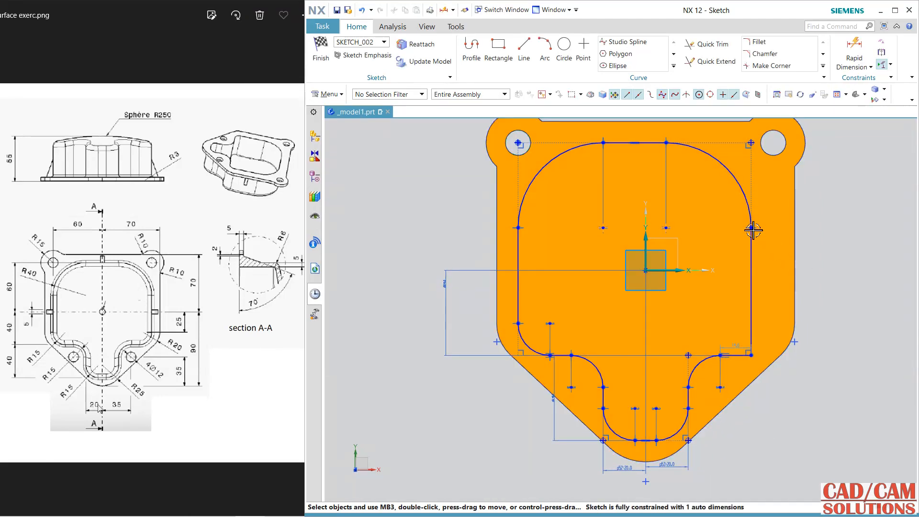
click(753, 245)
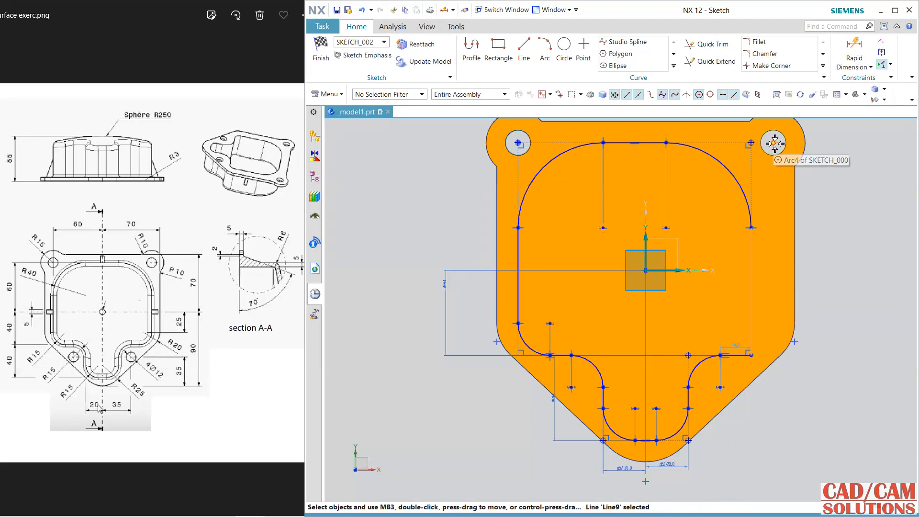
click(774, 143)
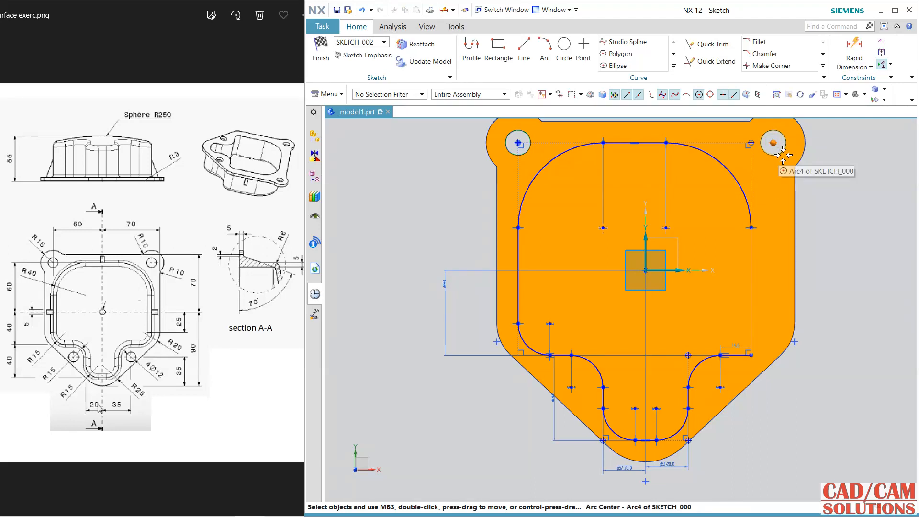
right_click(811, 166)
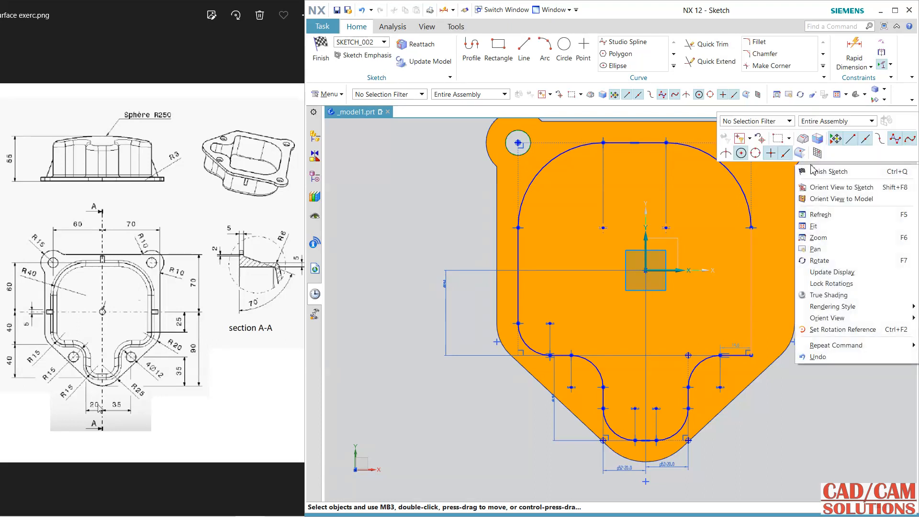
click(821, 394)
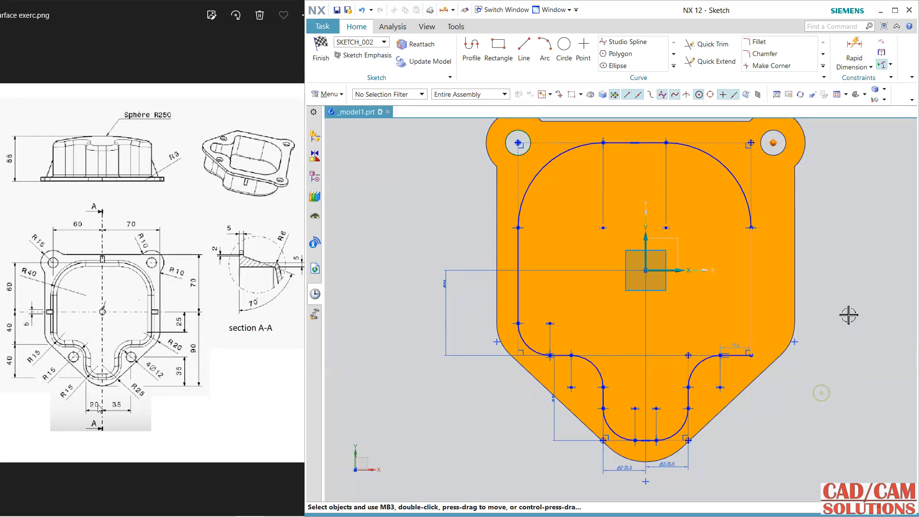
Dimension the profile's long right side to 0 mm from the centre of the flange's upper-right hole.
click(854, 51)
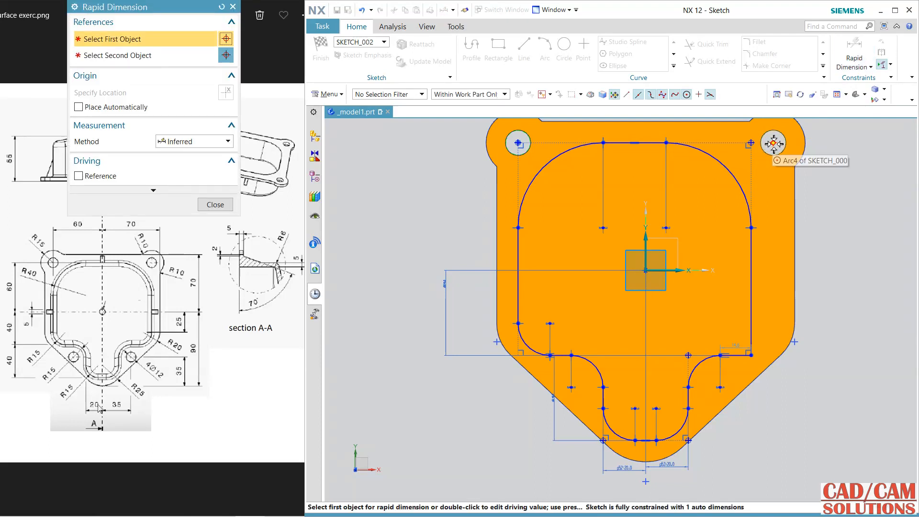
click(773, 142)
click(752, 241)
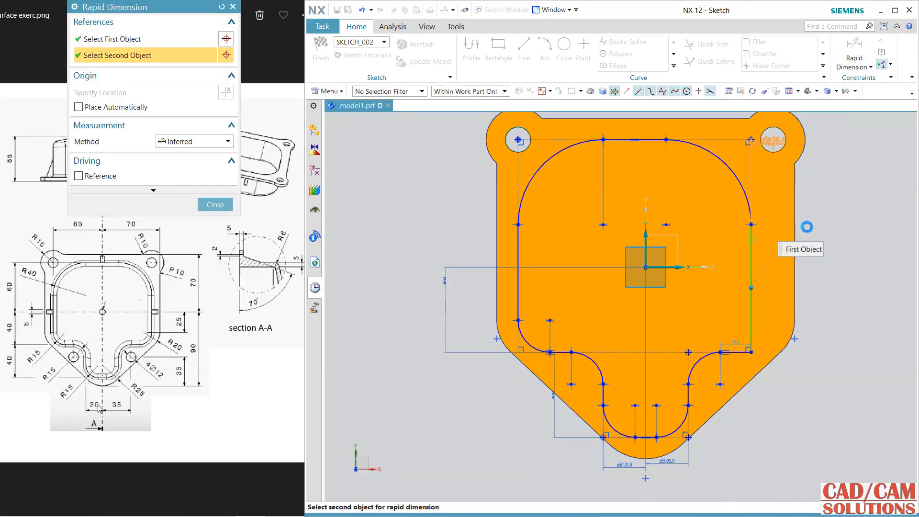
click(842, 203)
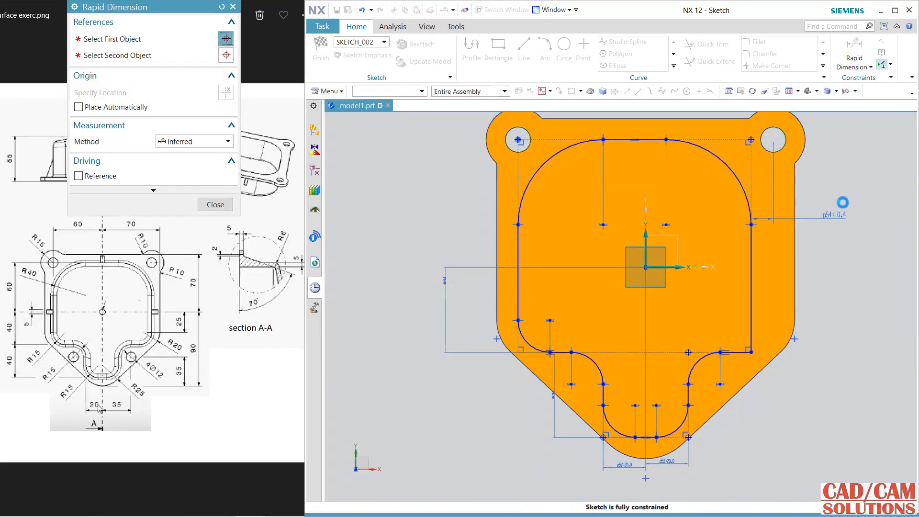
text(0)
key(Return)
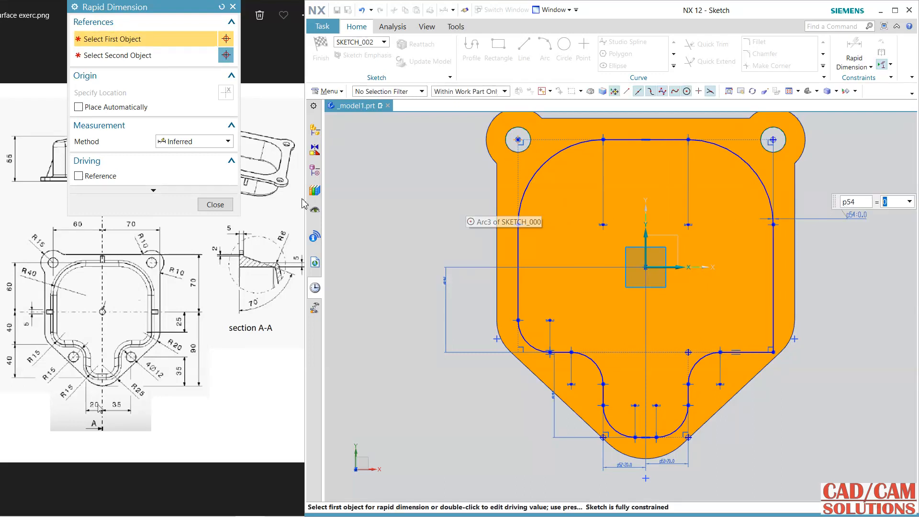
click(215, 204)
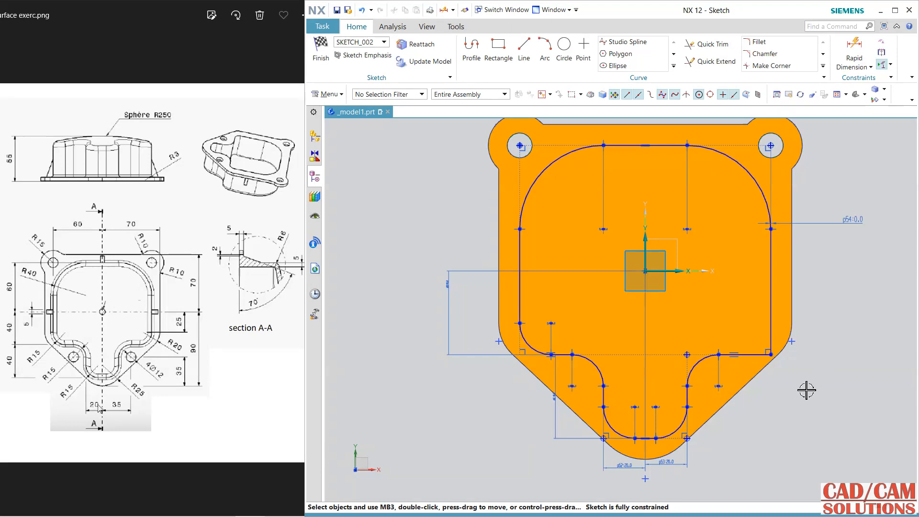
Fillet the profile's lower-right corner with a 15 mm radius and finish the sketch.
click(758, 42)
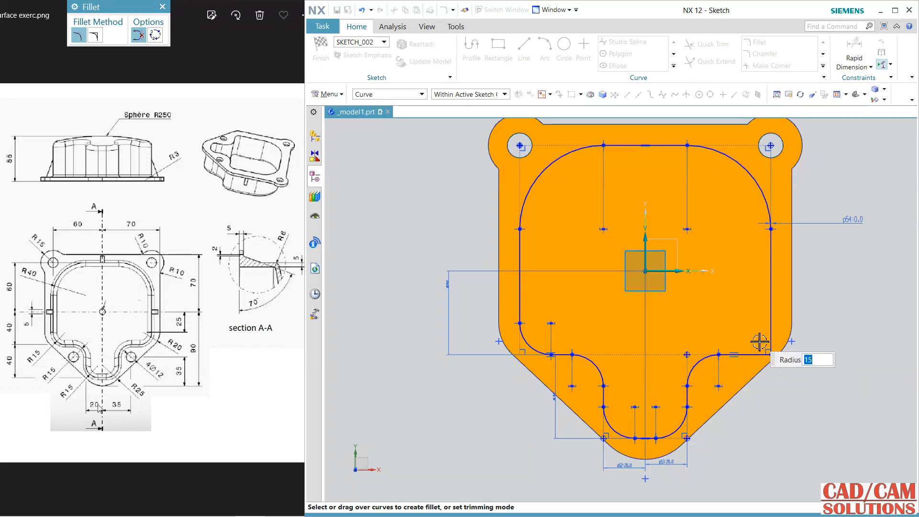
click(768, 354)
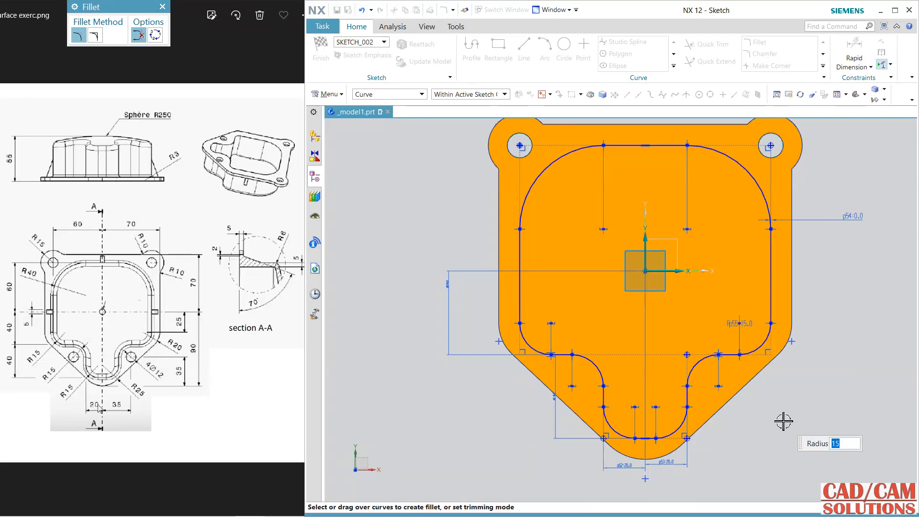
key(Escape)
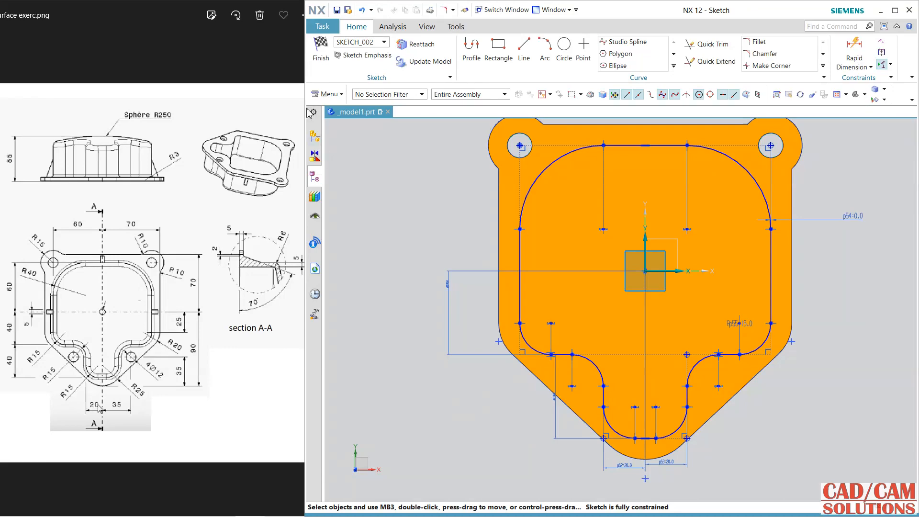
key(ctrl+q)
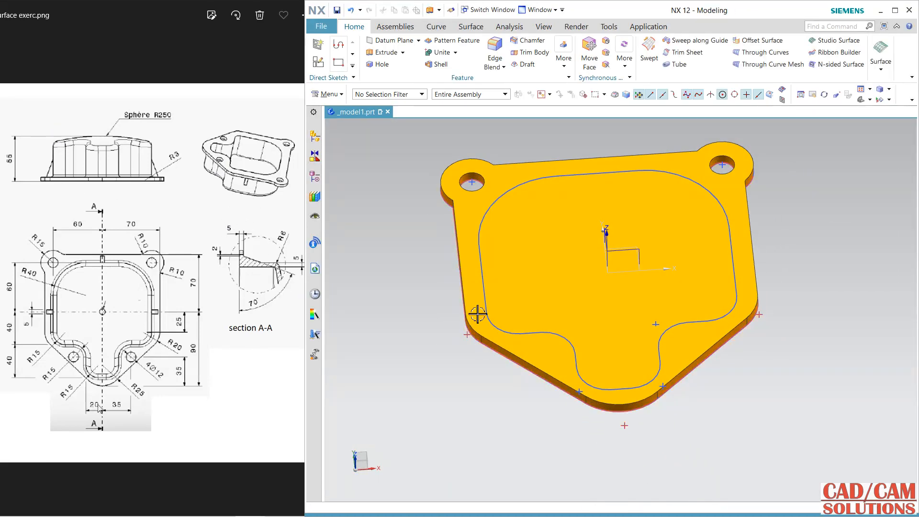
Extrude the closed profile region 50 mm upward from the flange, united with the flange body.
click(383, 52)
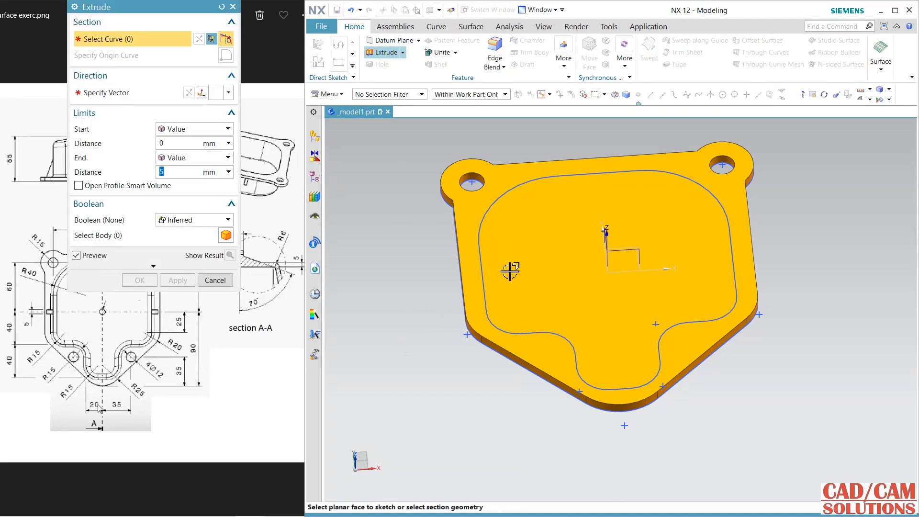
click(510, 271)
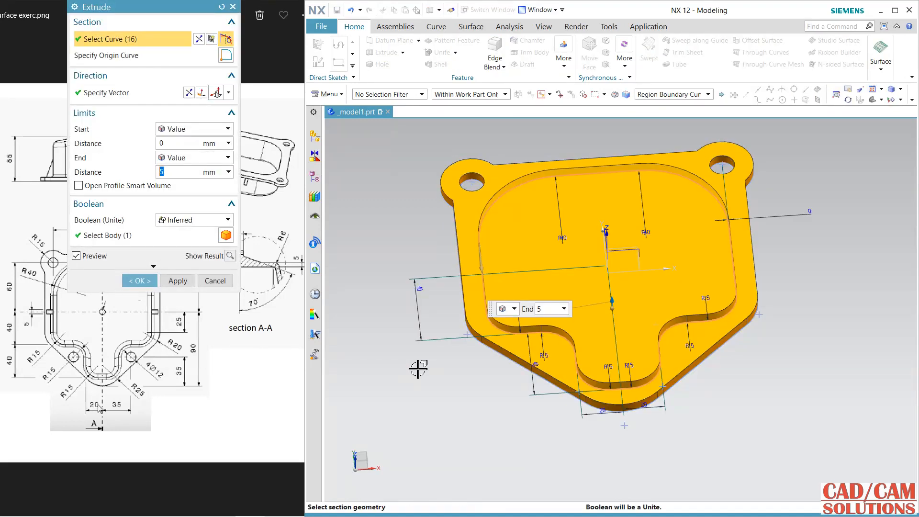
key(Return)
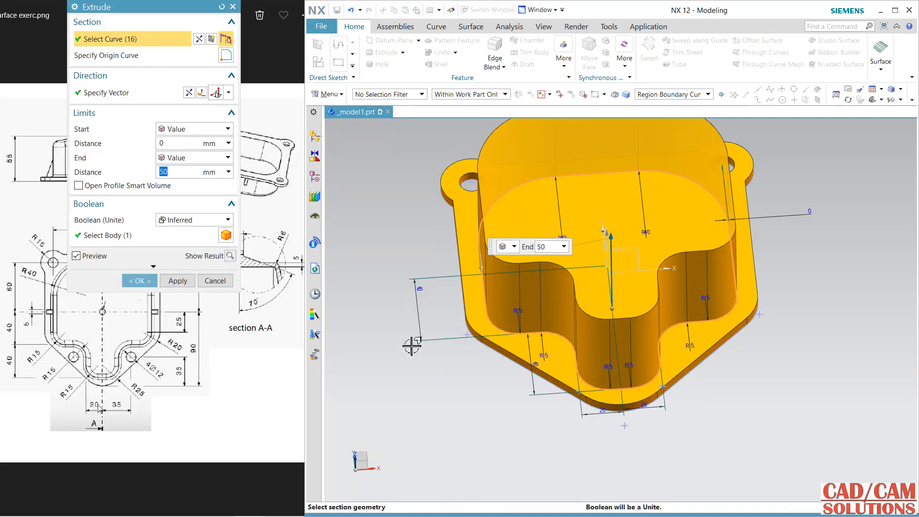
click(139, 281)
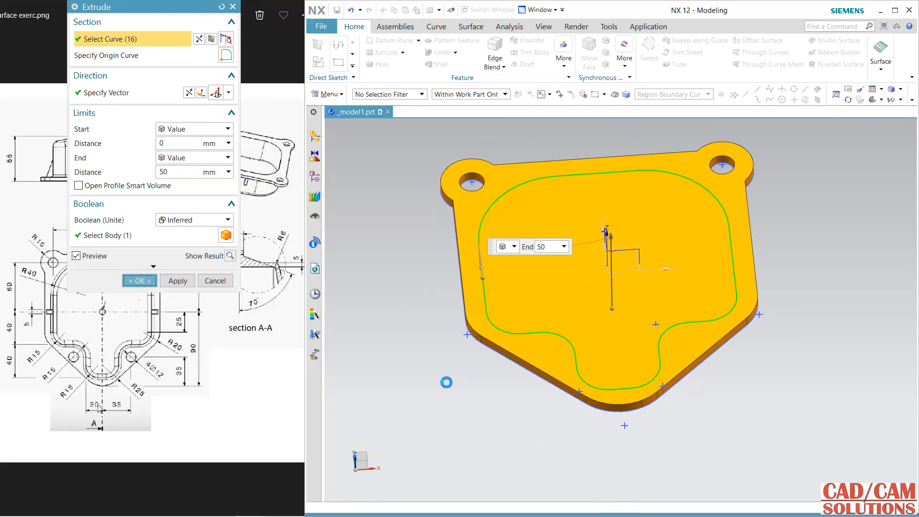
Start a new sketch on a plane defined through the datum coordinate system's XZ plane.
middle_drag(471, 390, 426, 393)
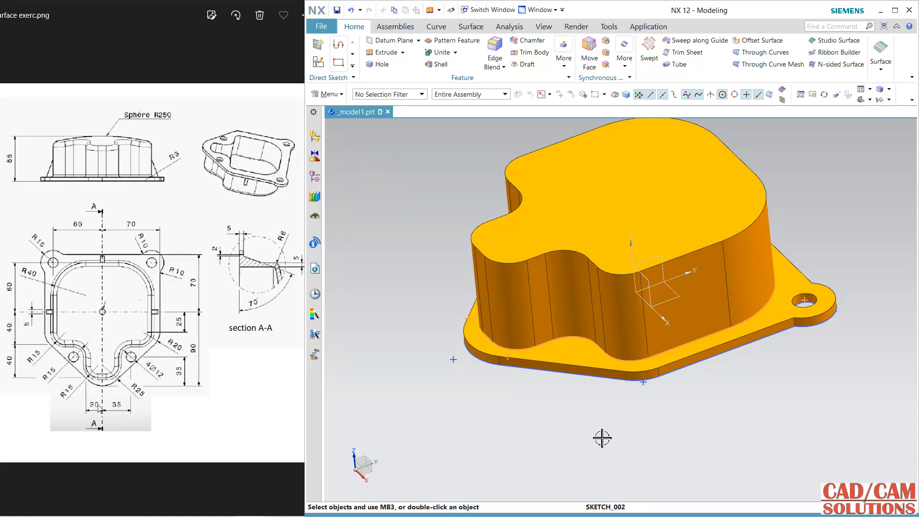
middle_drag(652, 429, 600, 414)
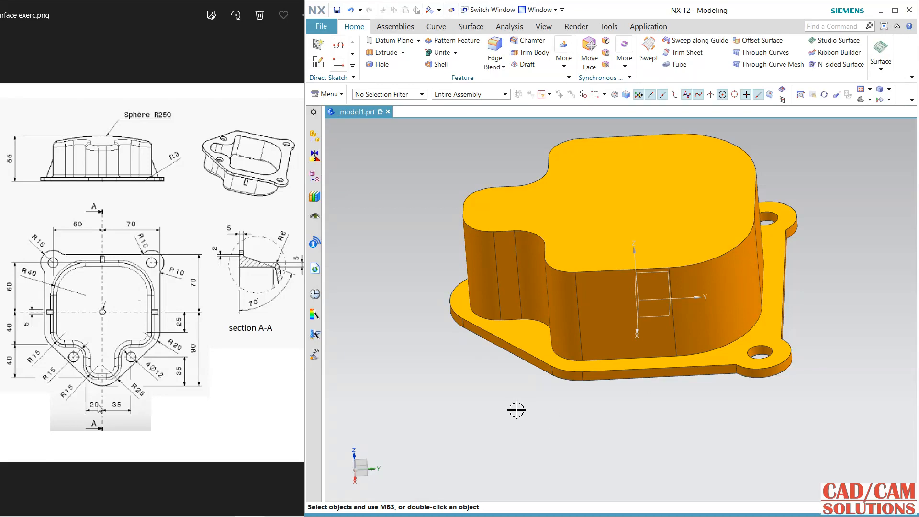
middle_drag(517, 408, 536, 405)
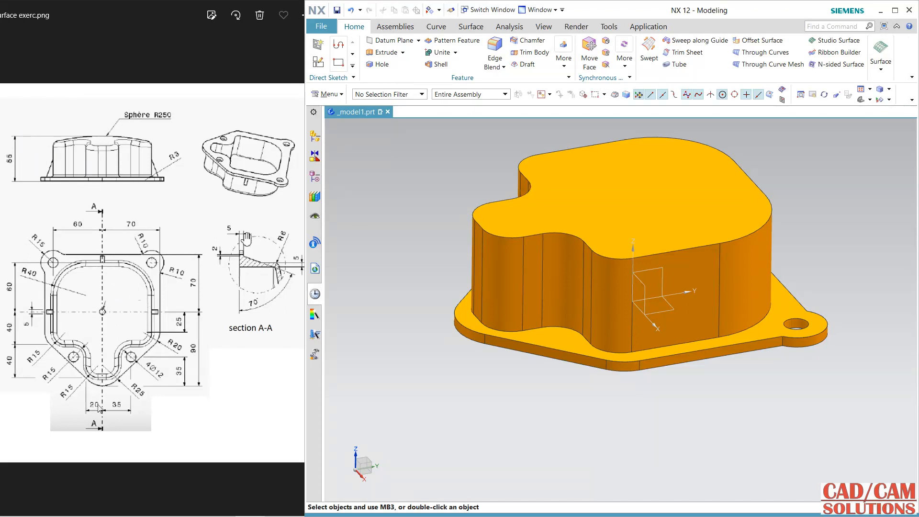
click(319, 69)
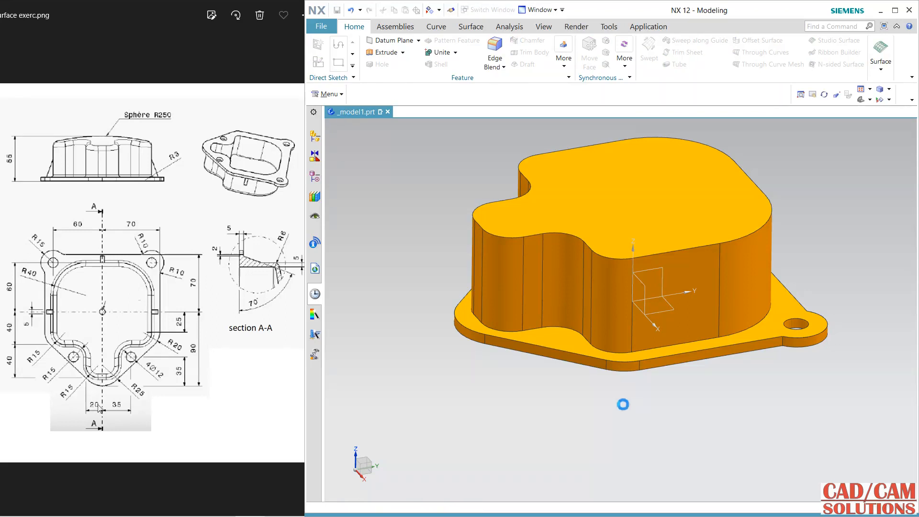
click(642, 342)
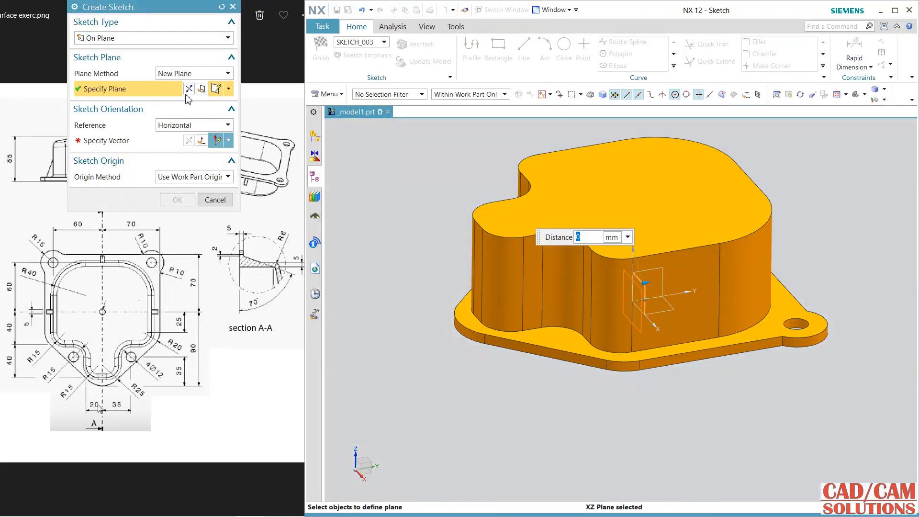
click(230, 89)
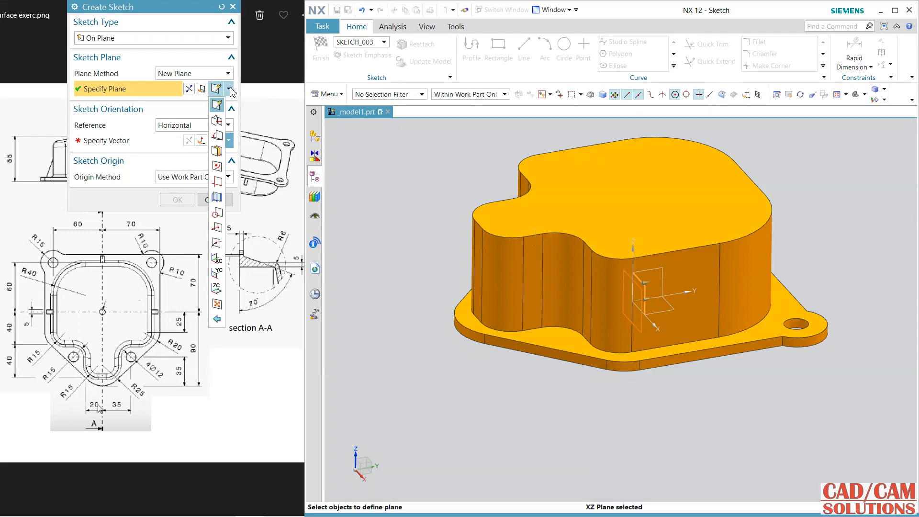
click(217, 213)
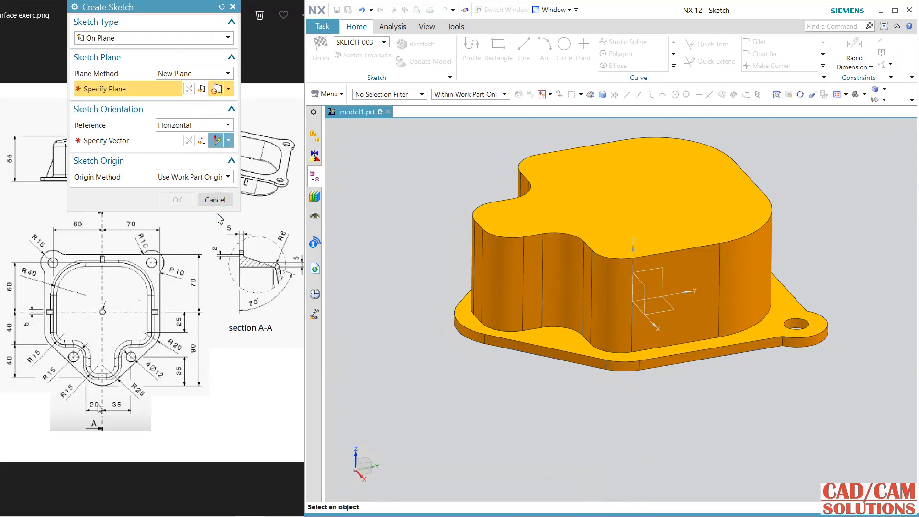
click(641, 283)
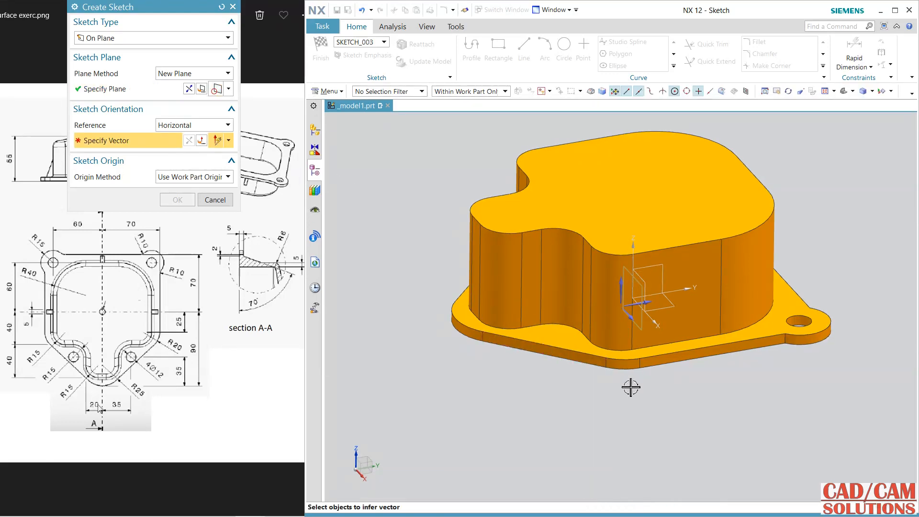
Set the new sketch's horizontal reference to the X-axis, reverse its direction and create the sketch.
middle_drag(630, 387, 659, 324)
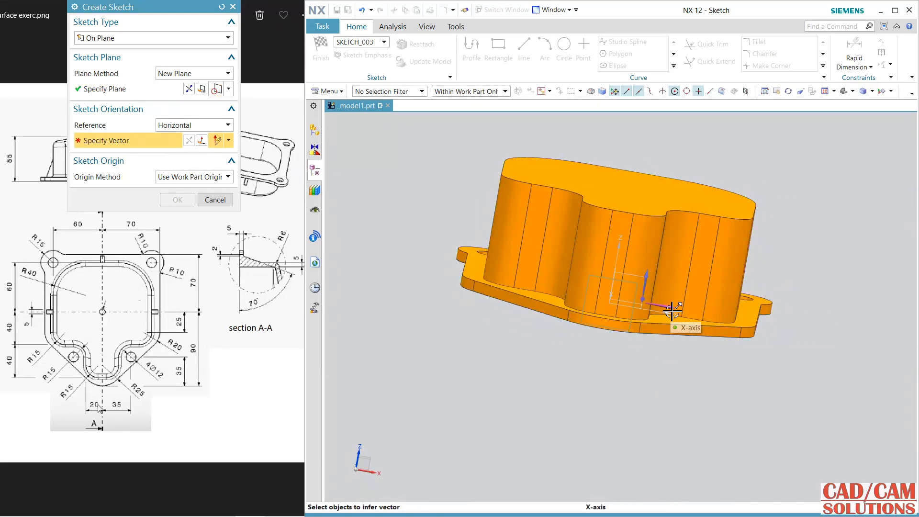
click(672, 311)
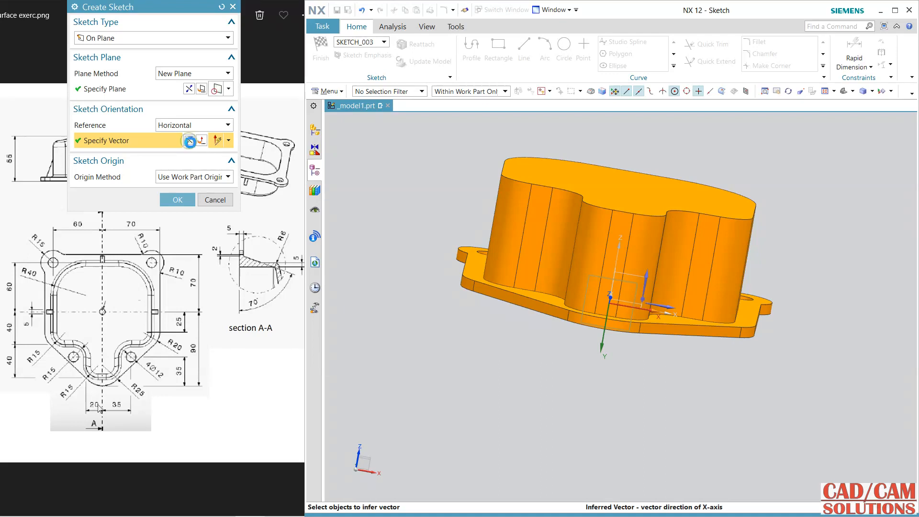
click(190, 142)
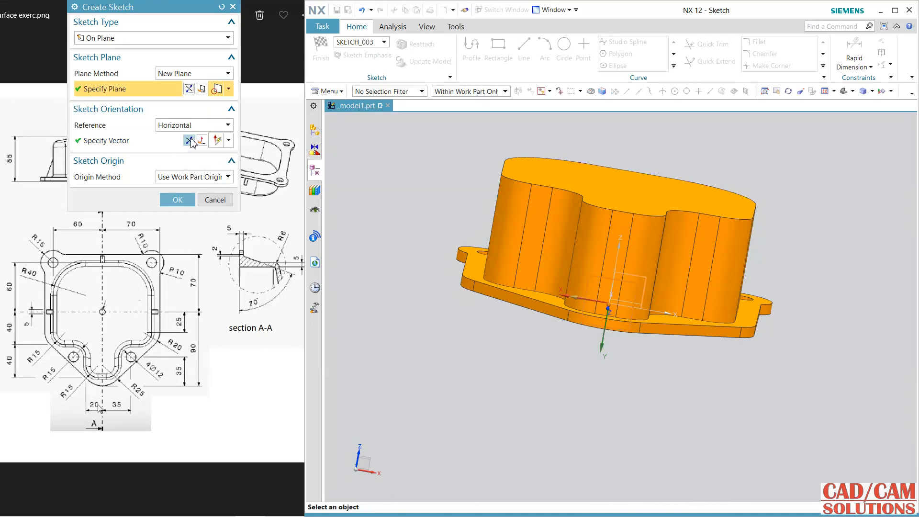
click(177, 200)
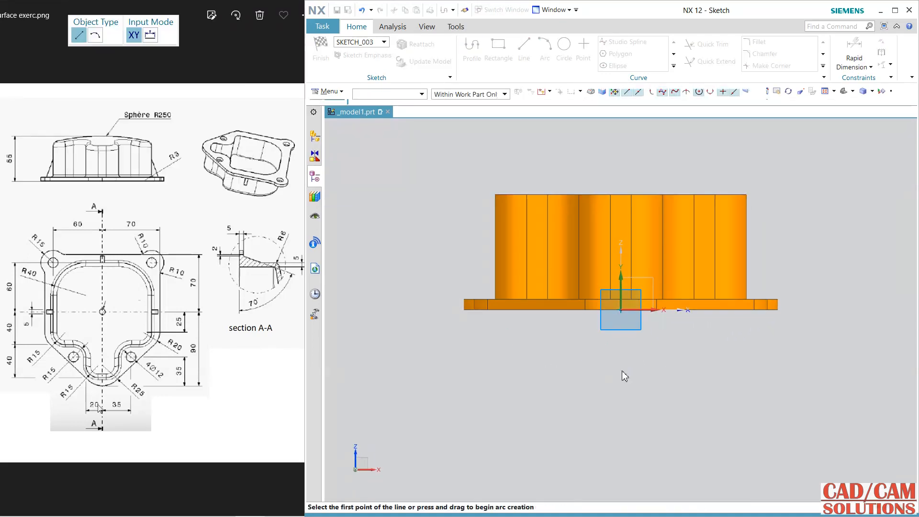
Sketch a circle about 191 mm in diameter, centred about 39 mm below the sketch origin.
scroll(616, 168, up, 1)
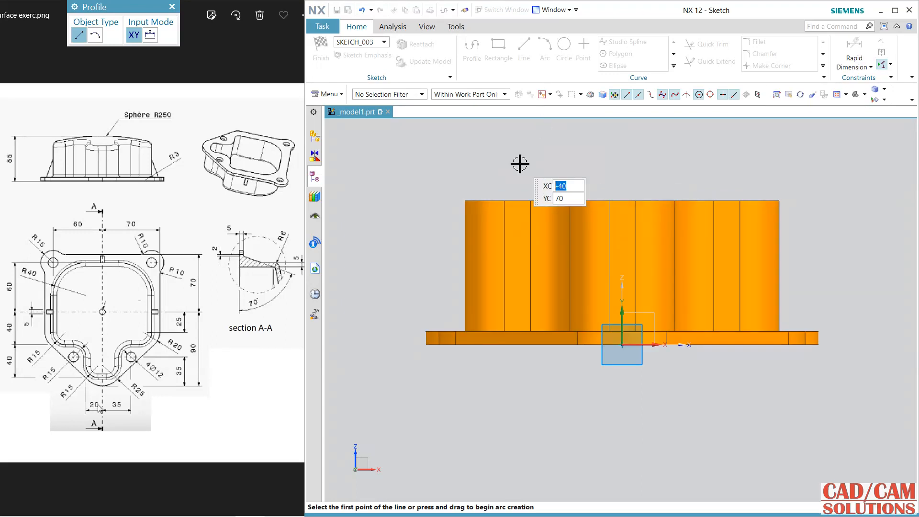
key(Escape)
click(564, 45)
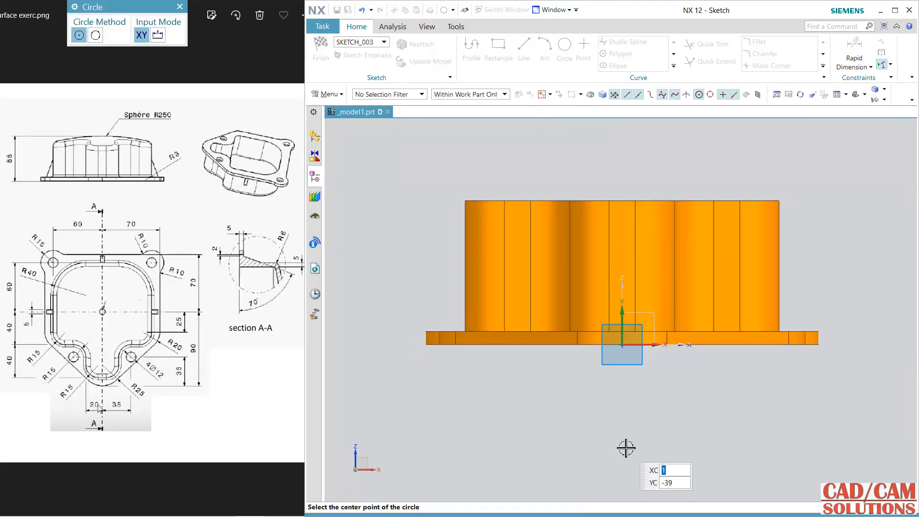
click(623, 448)
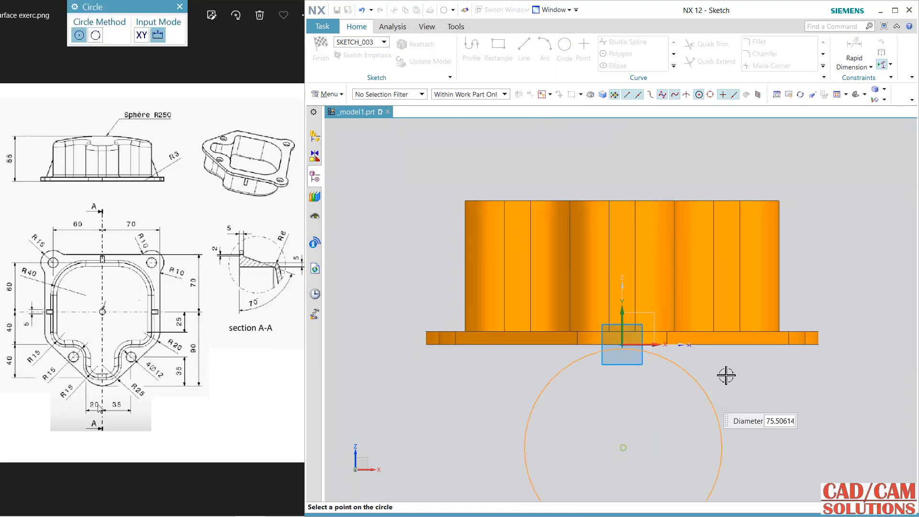
click(806, 276)
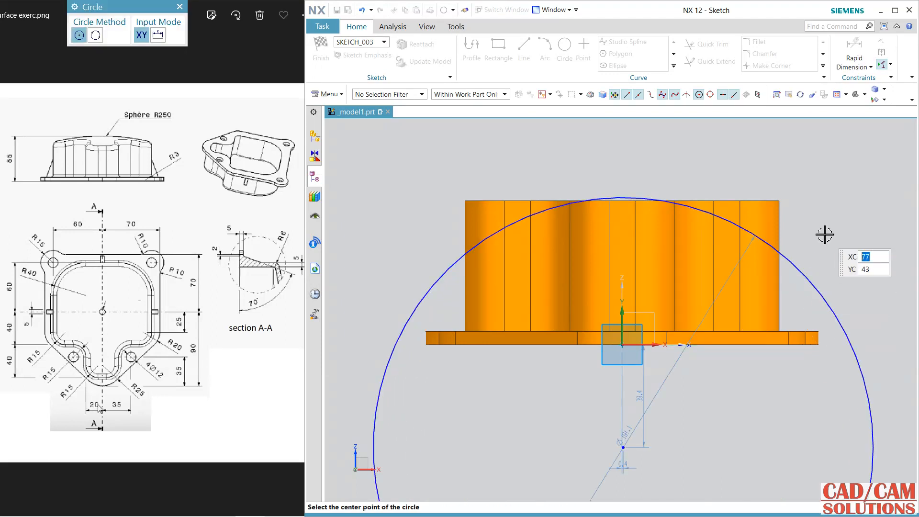
key(Escape)
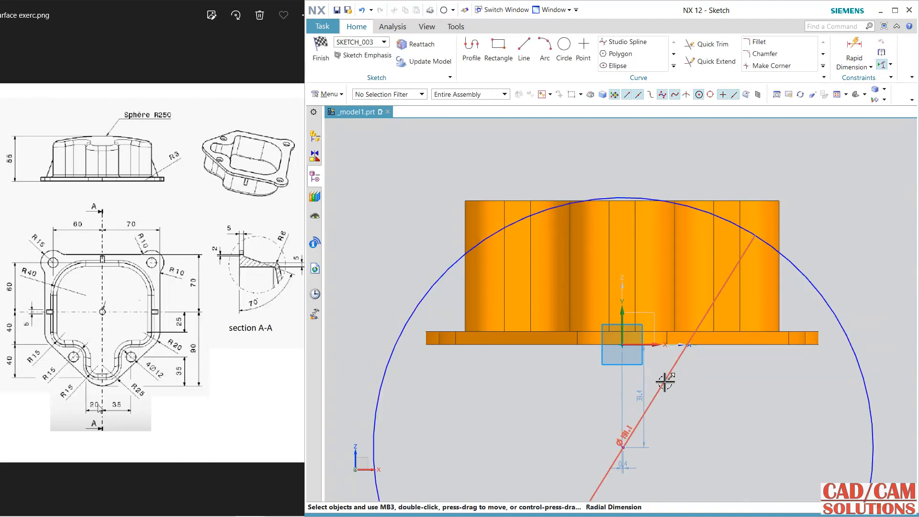
Set the circle's diameter to 500 mm.
double_click(666, 379)
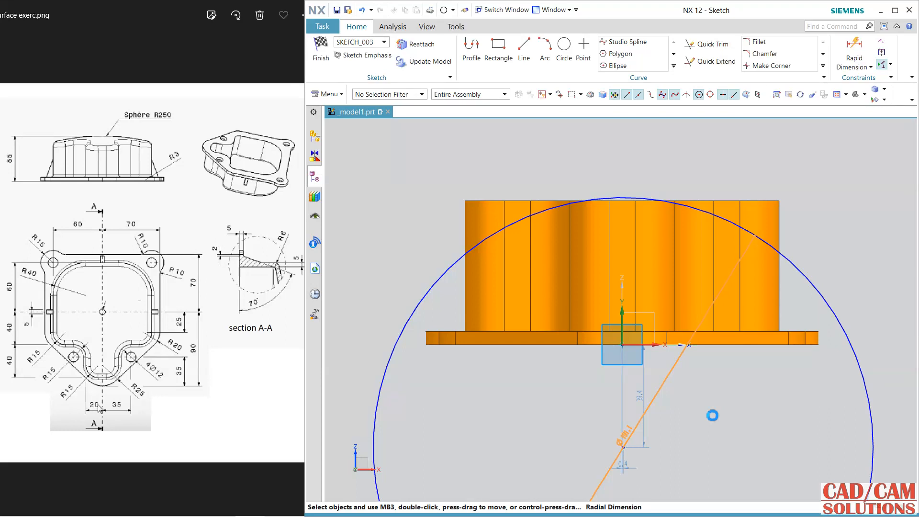
text(500)
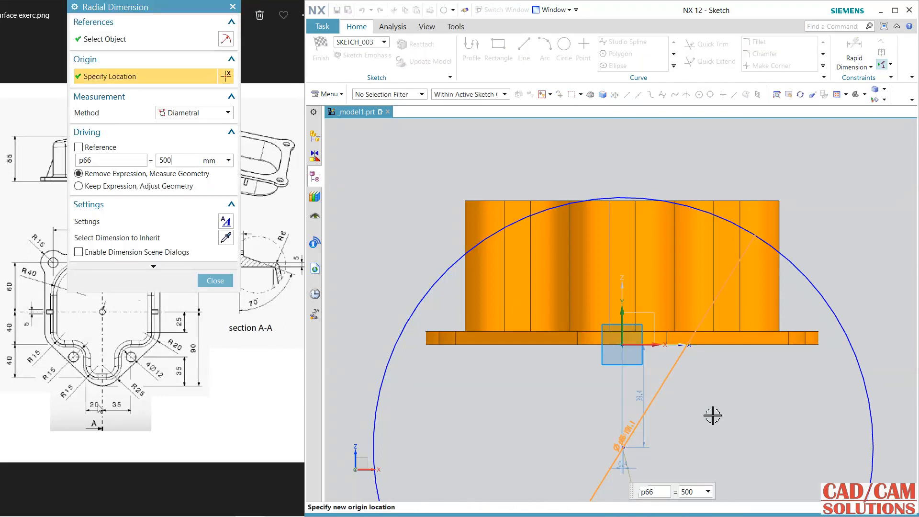
key(Return)
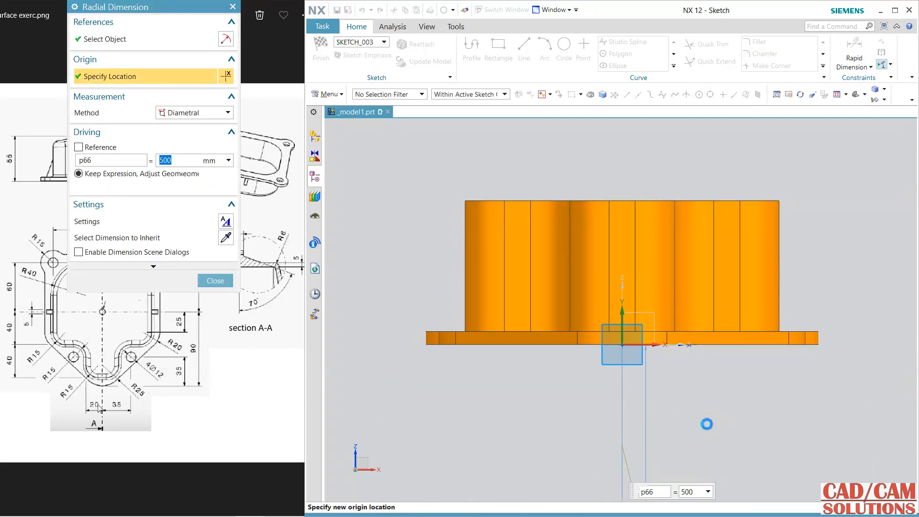
middle_click(707, 424)
scroll(706, 424, up, 4)
scroll(706, 424, down, 9)
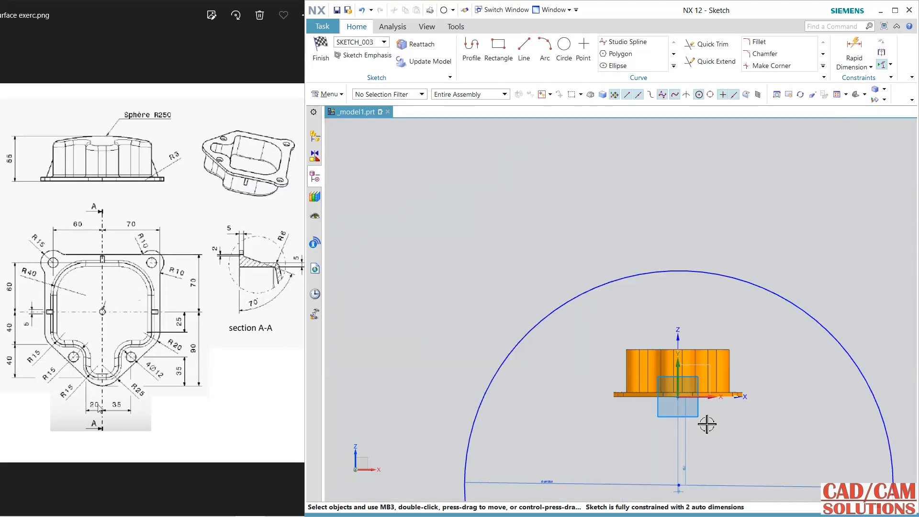
shift+middle_drag(706, 424, 639, 385)
scroll(604, 289, up, 1)
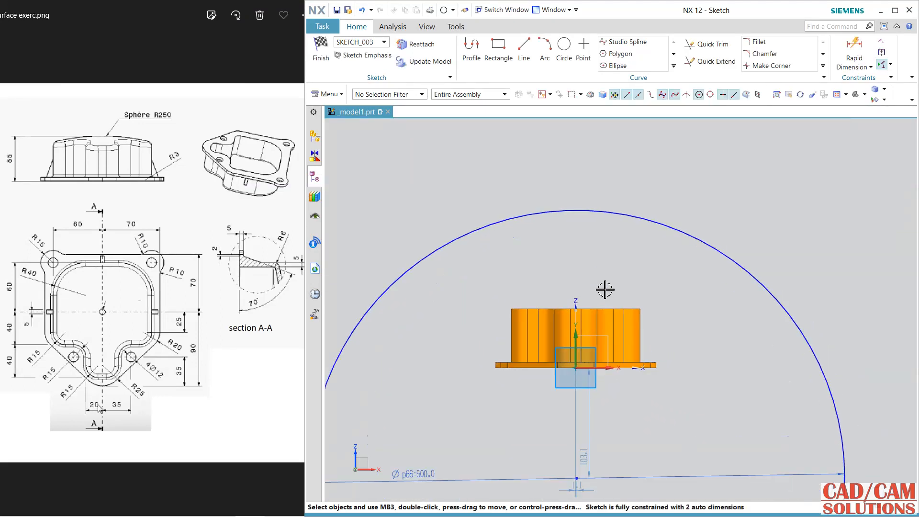
click(582, 209)
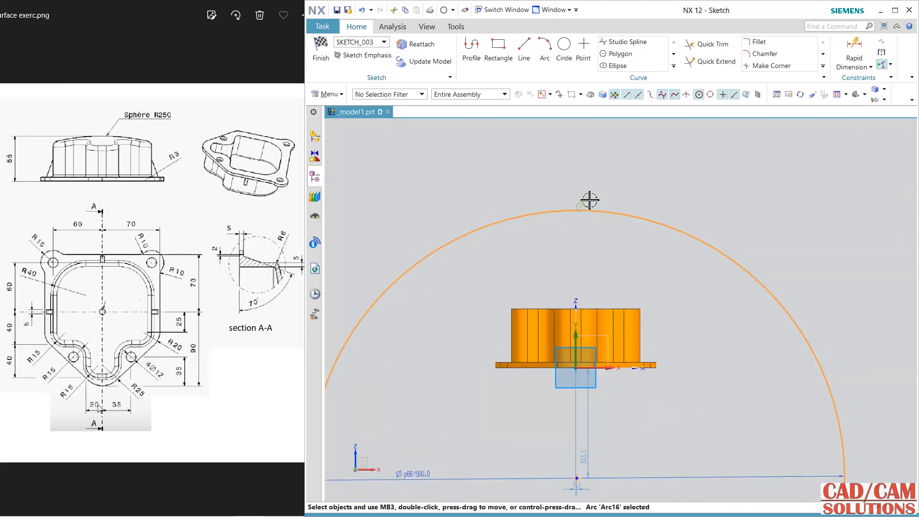
scroll(576, 308, up, 3)
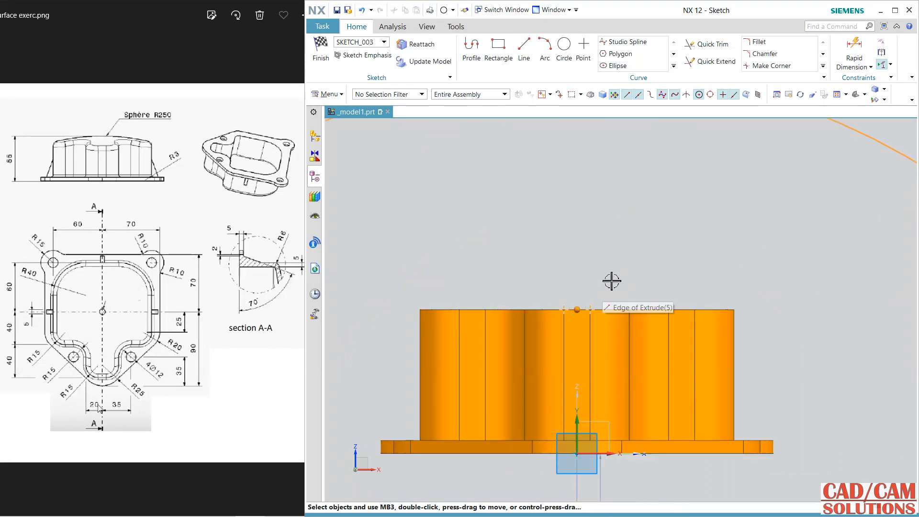
scroll(609, 281, down, 3)
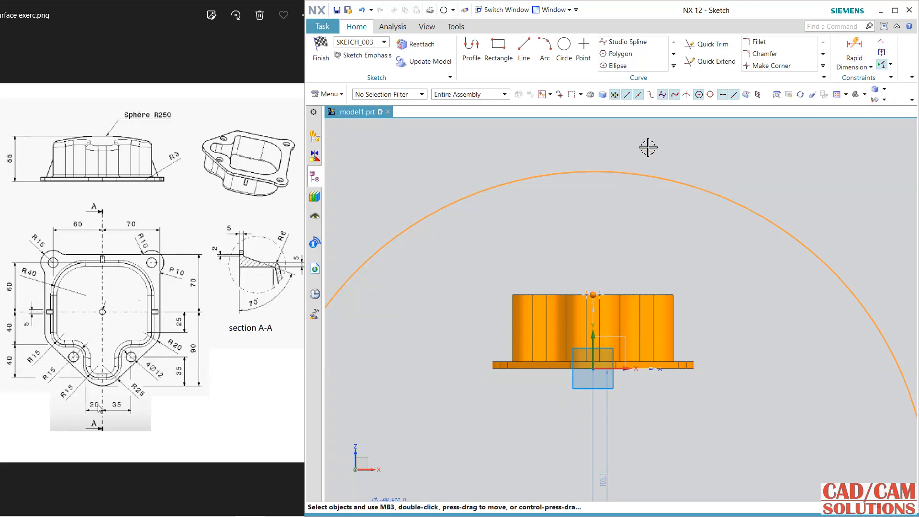
click(881, 44)
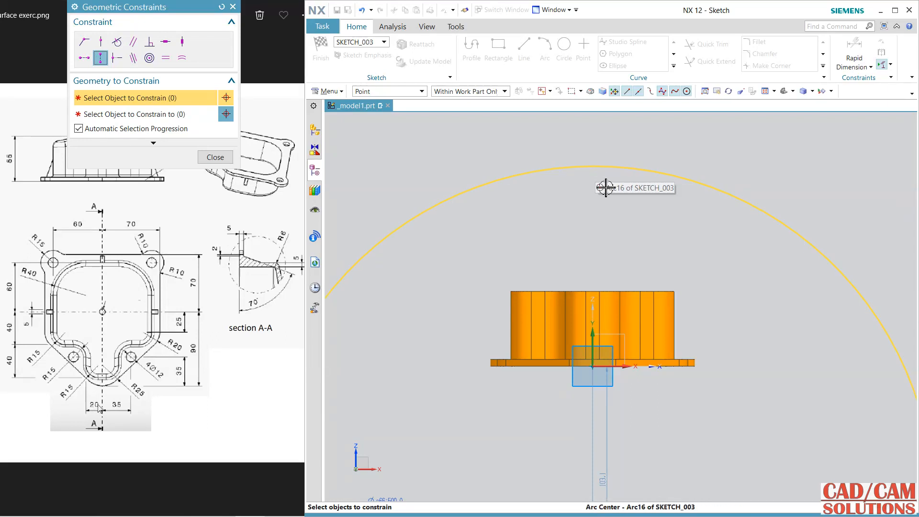
click(595, 294)
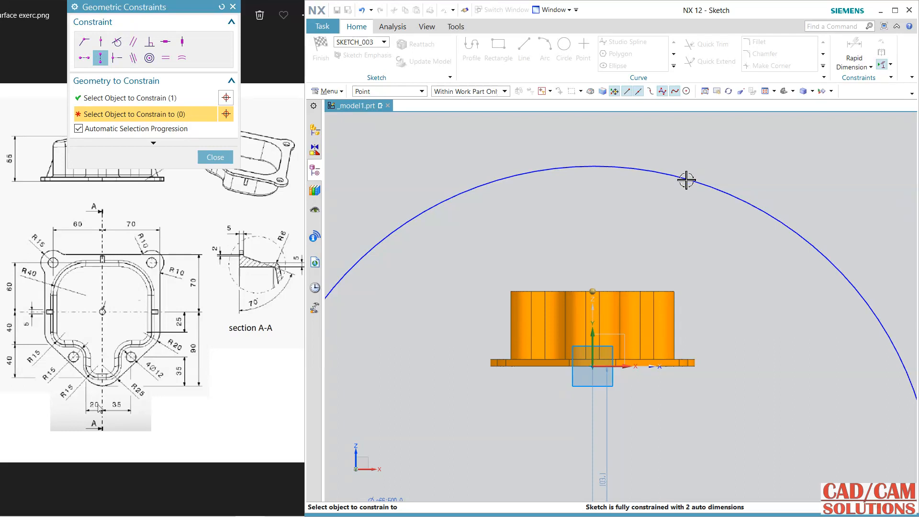
scroll(684, 172, down, 2)
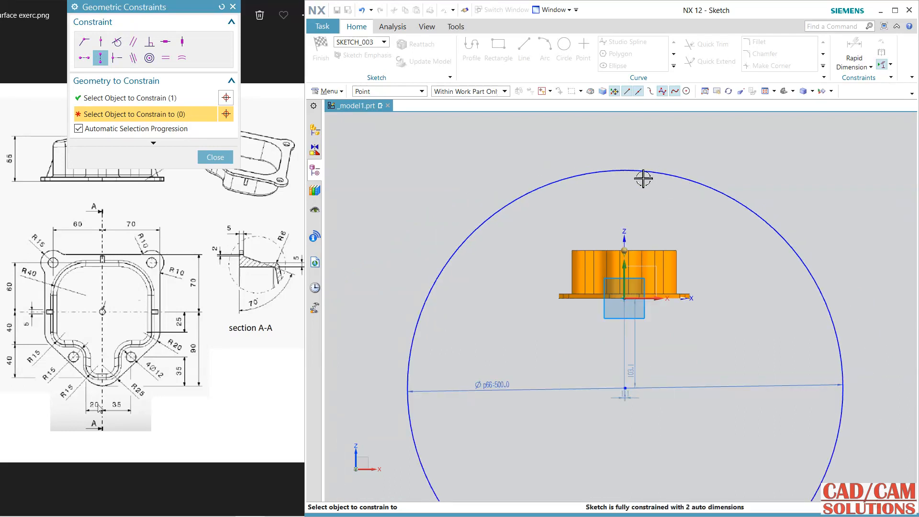
click(215, 157)
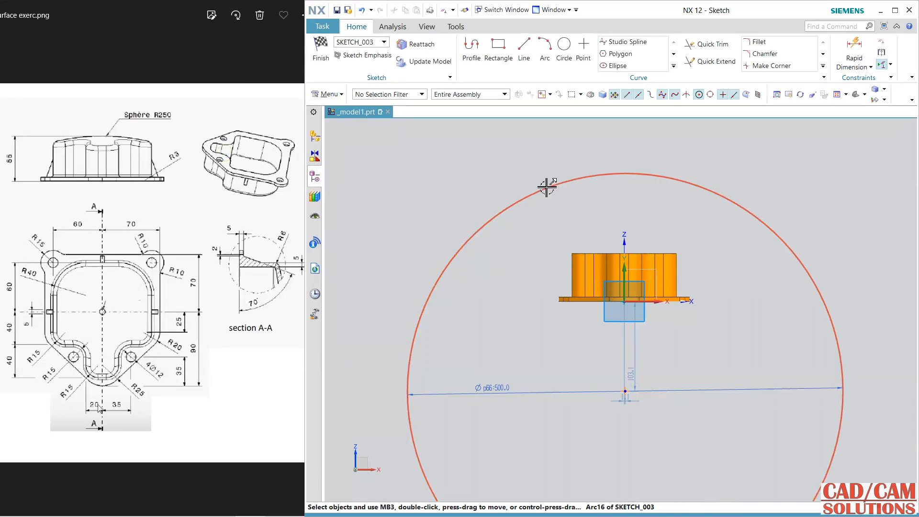
Apply a Point on Curve constraint between the circle and the midpoint of the raised body's top edge.
click(547, 187)
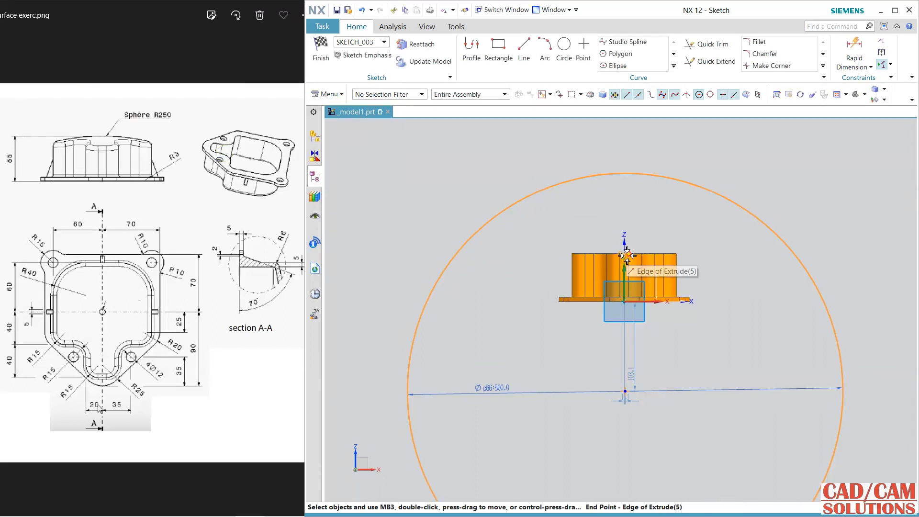
scroll(627, 255, up, 3)
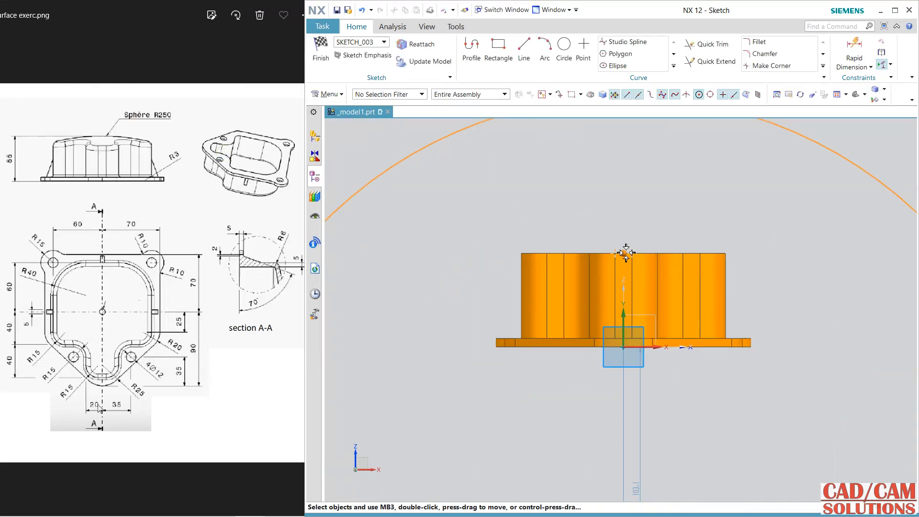
right_click(626, 252)
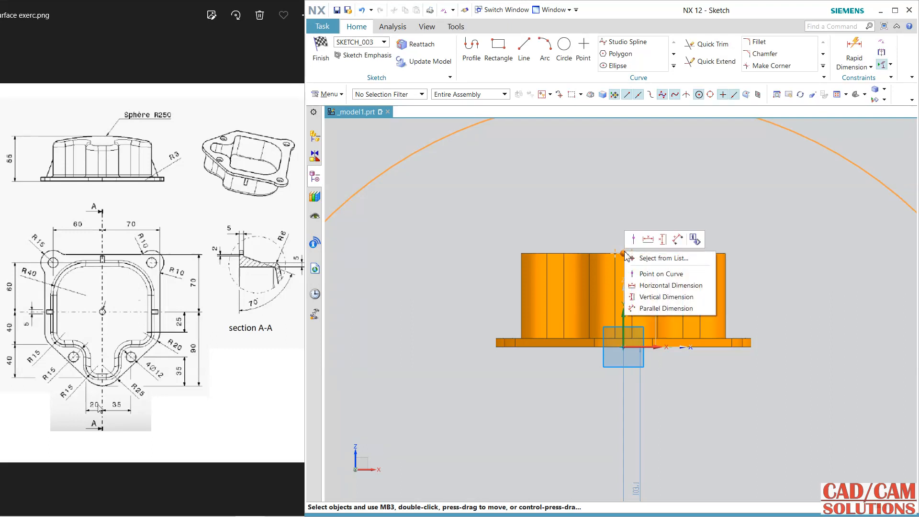
click(643, 273)
scroll(642, 220, down, 5)
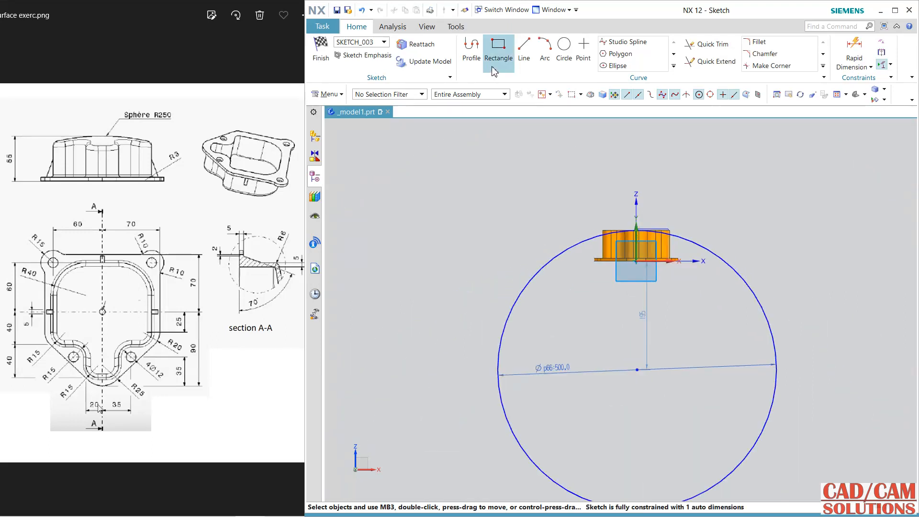
Draw a horizontal line across the upper part of the circle, about 28 mm above the X-axis.
click(523, 48)
scroll(572, 250, up, 1)
scroll(573, 250, up, 3)
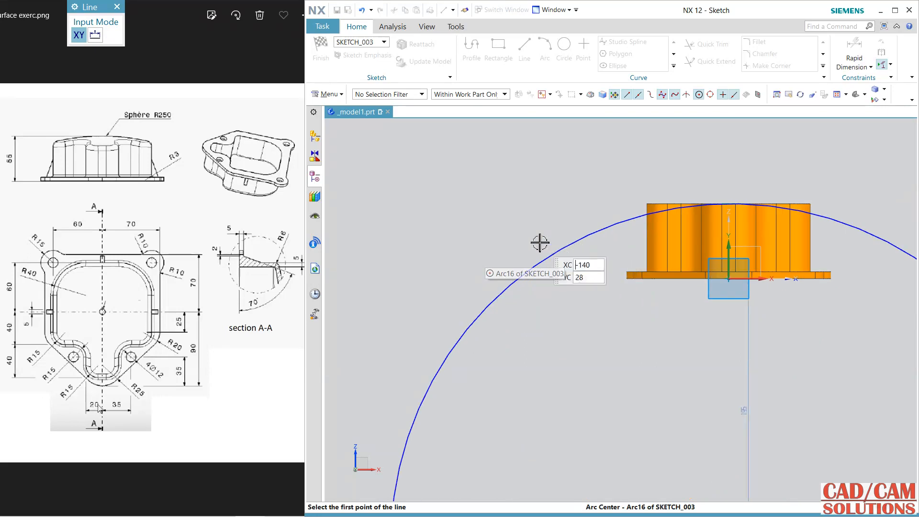
click(539, 240)
key(Return)
key(Escape)
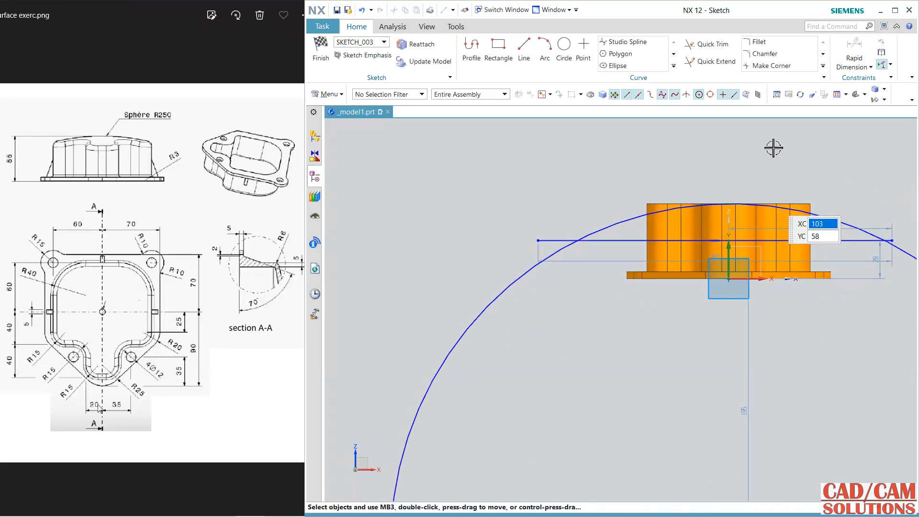
Trim away the circle's portion below the horizontal line with Quick Trim, keeping only the upper arc.
click(712, 44)
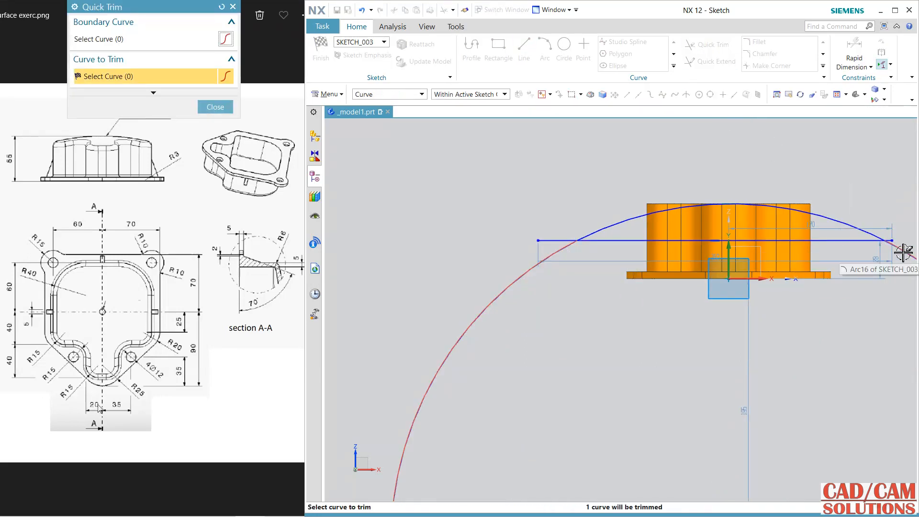
scroll(520, 286, down, 3)
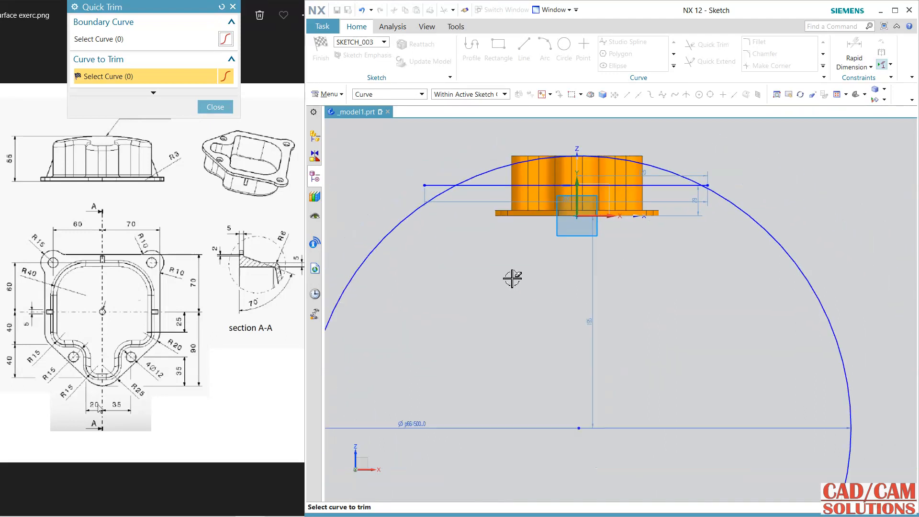
key(Escape)
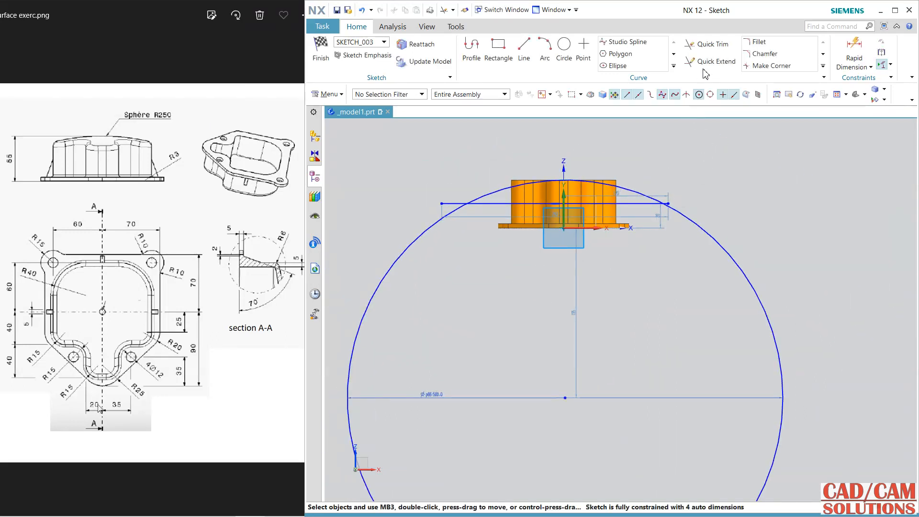
click(710, 44)
click(697, 222)
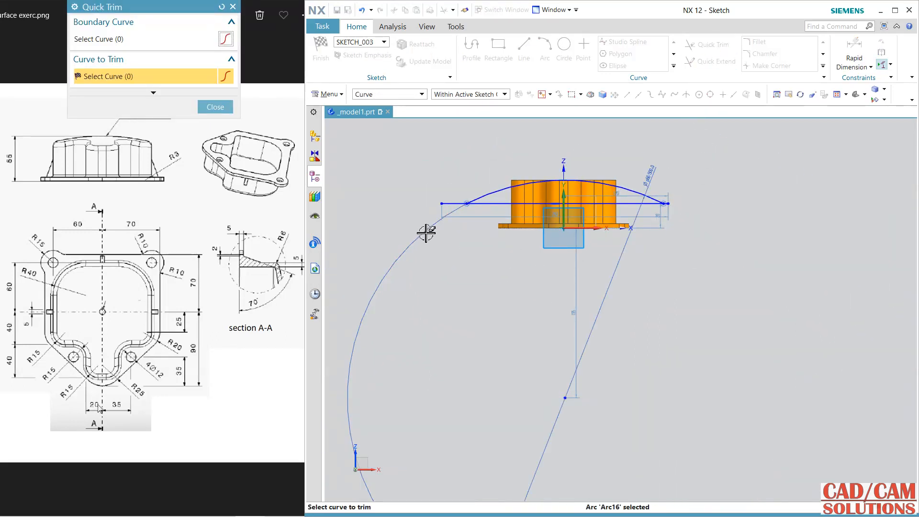
click(443, 212)
middle_click(456, 236)
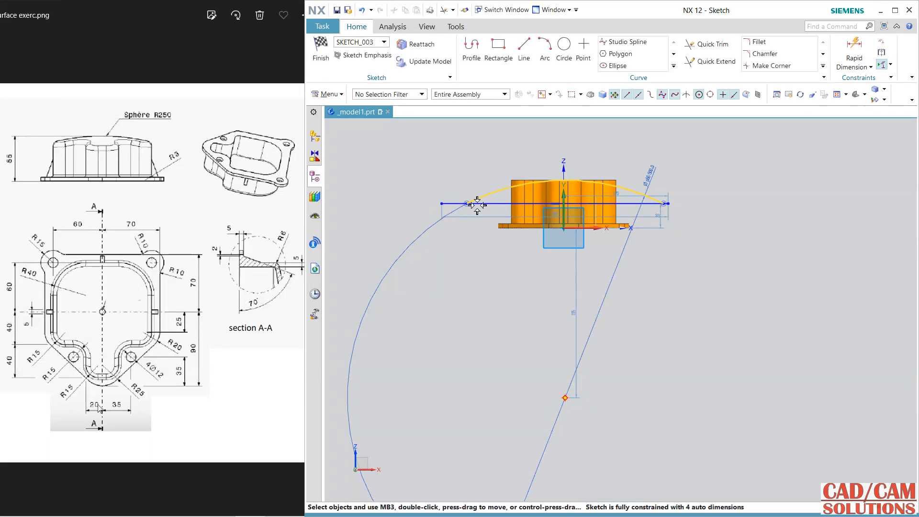
Delete the horizontal line and align the upper arc's two endpoints horizontally.
right_click(489, 203)
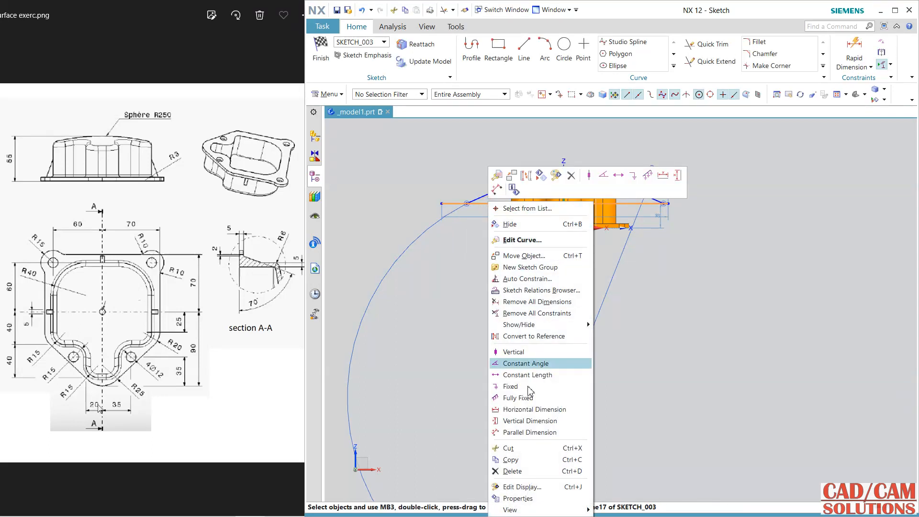
click(526, 471)
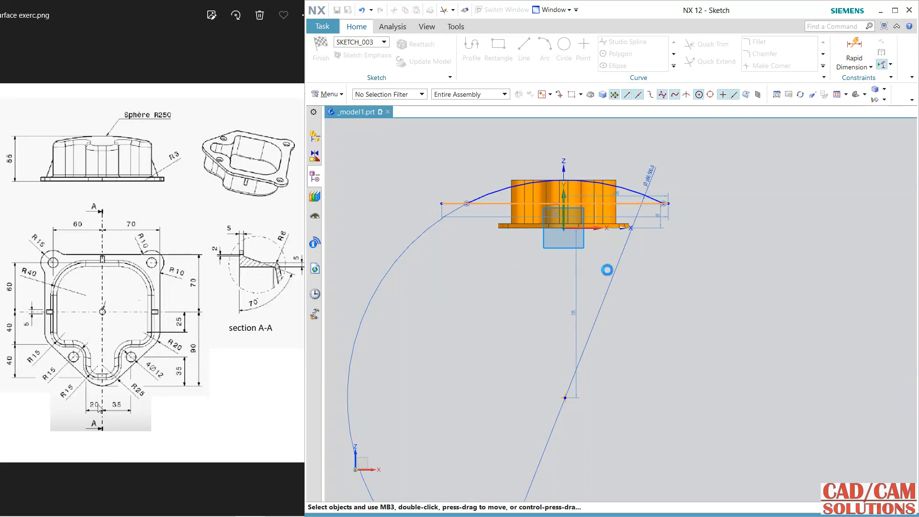
scroll(442, 184, up, 2)
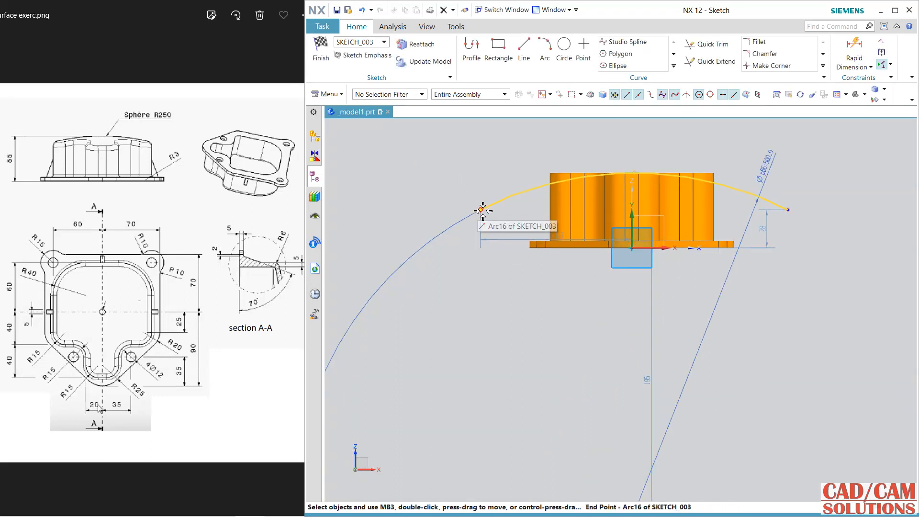
right_click(790, 210)
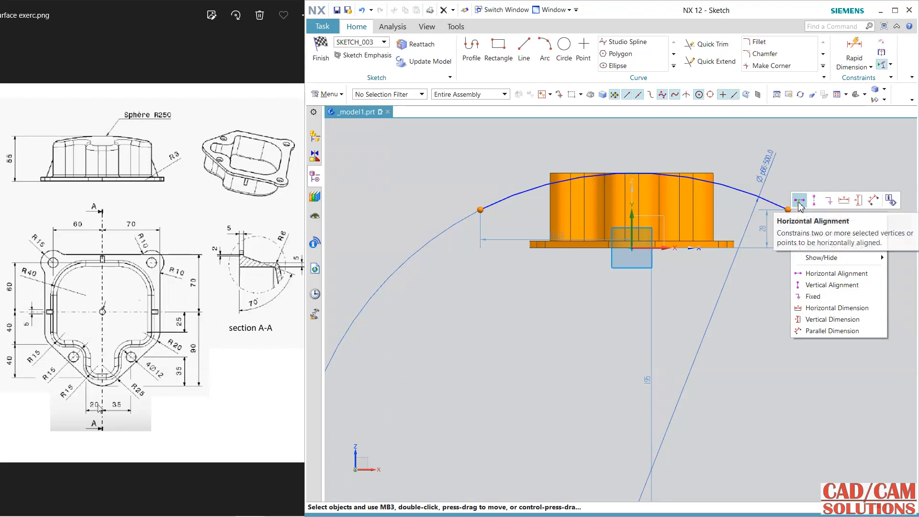
click(798, 202)
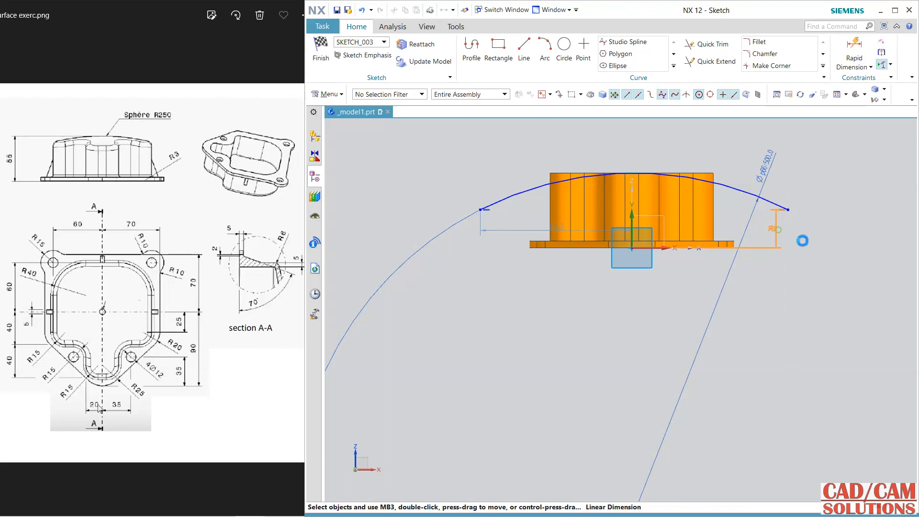
Set the vertical distance from the X-axis to the arc's endpoint to 30 mm.
double_click(803, 241)
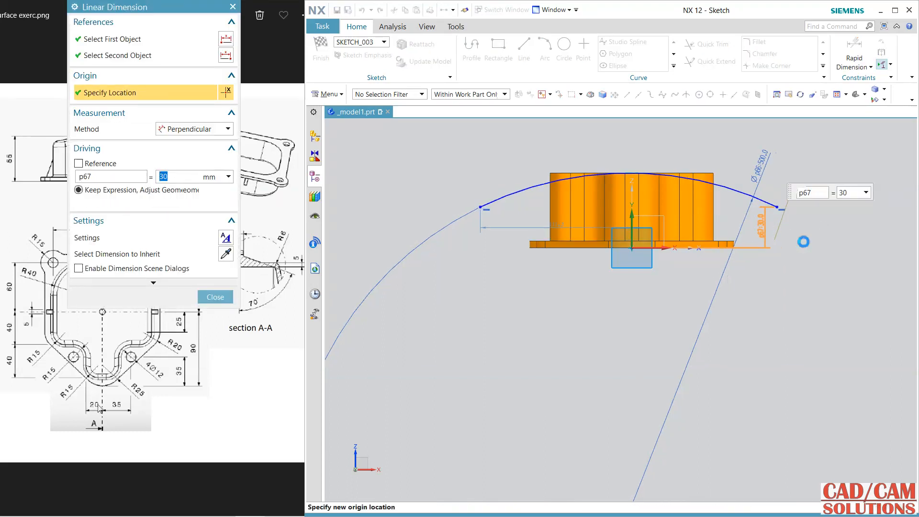
click(215, 297)
scroll(526, 330, down, 3)
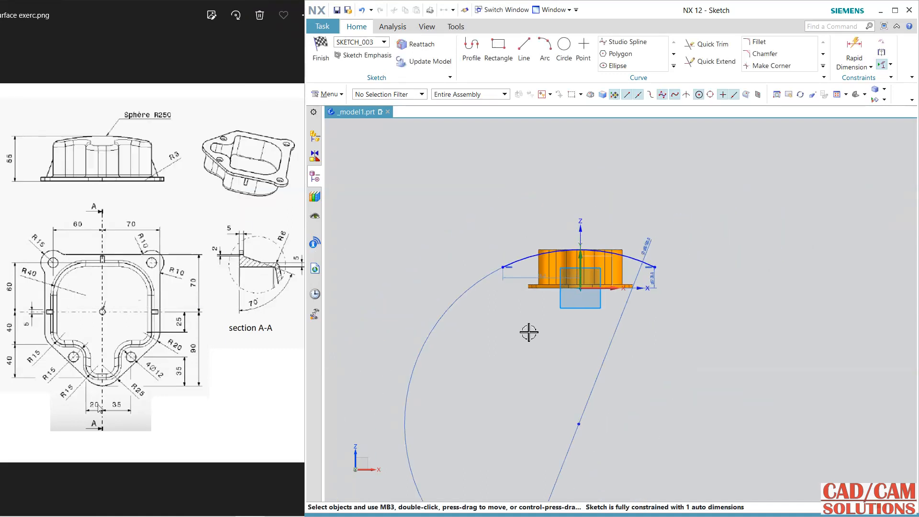
Align the arc's center point vertically with the sketch origin.
click(579, 424)
scroll(600, 284, up, 2)
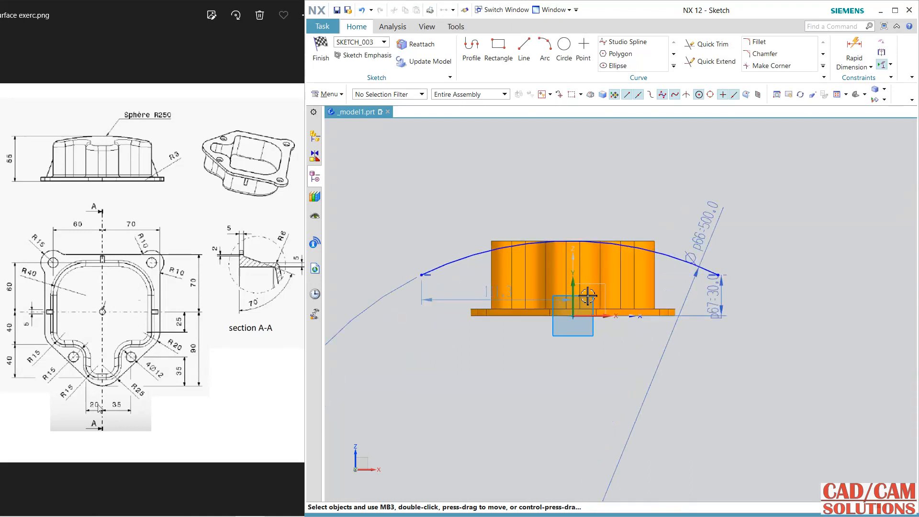
right_click(574, 317)
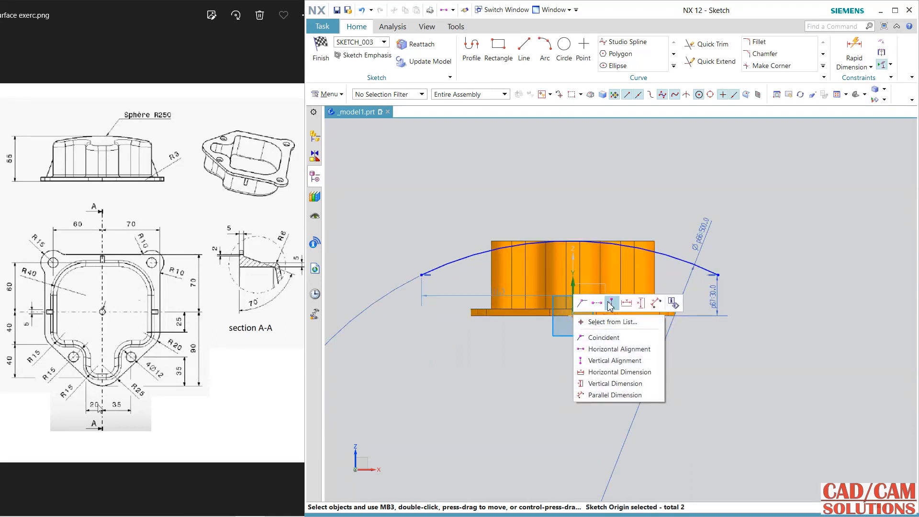
click(647, 339)
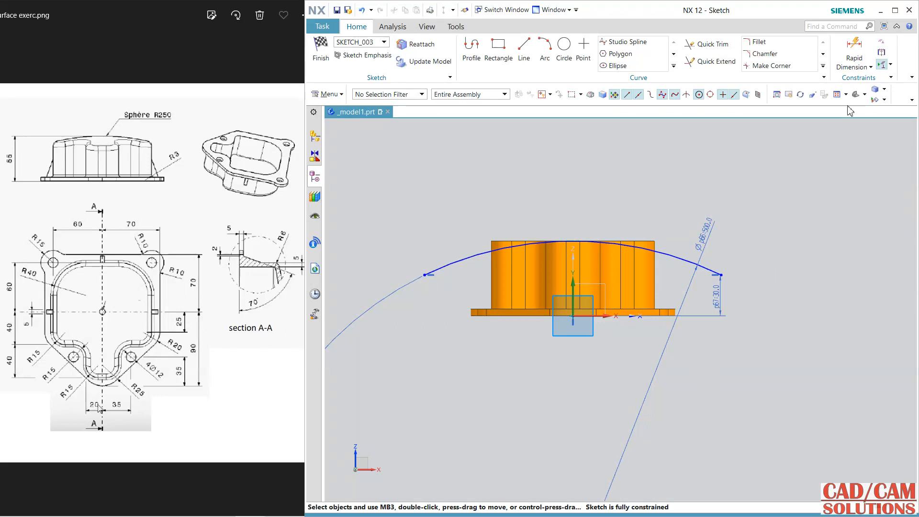
Draw a horizontal line about 109 mm long starting at the arc's center and finish the sketch.
scroll(462, 215, down, 4)
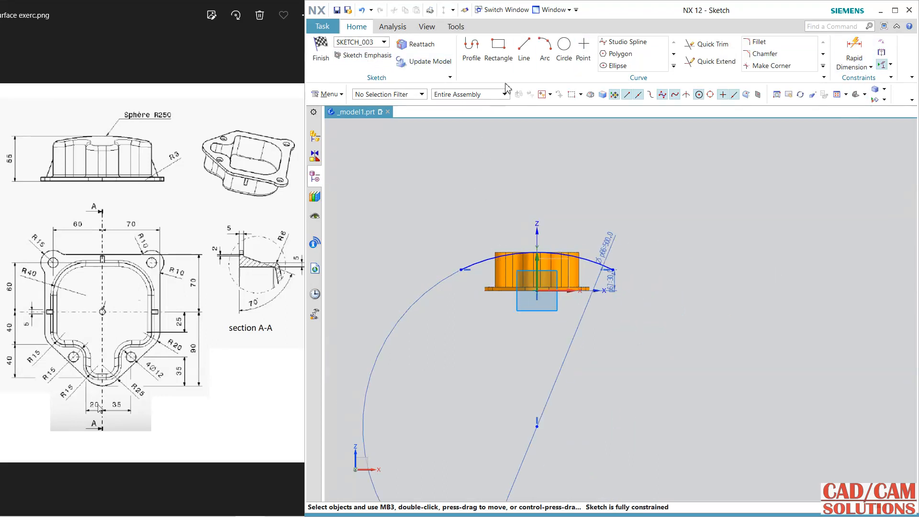
click(524, 48)
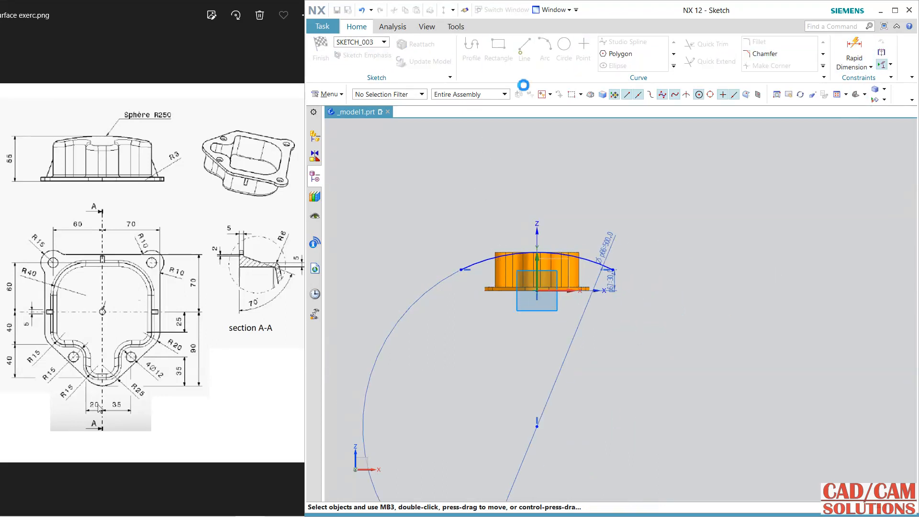
click(537, 427)
click(613, 426)
key(Escape)
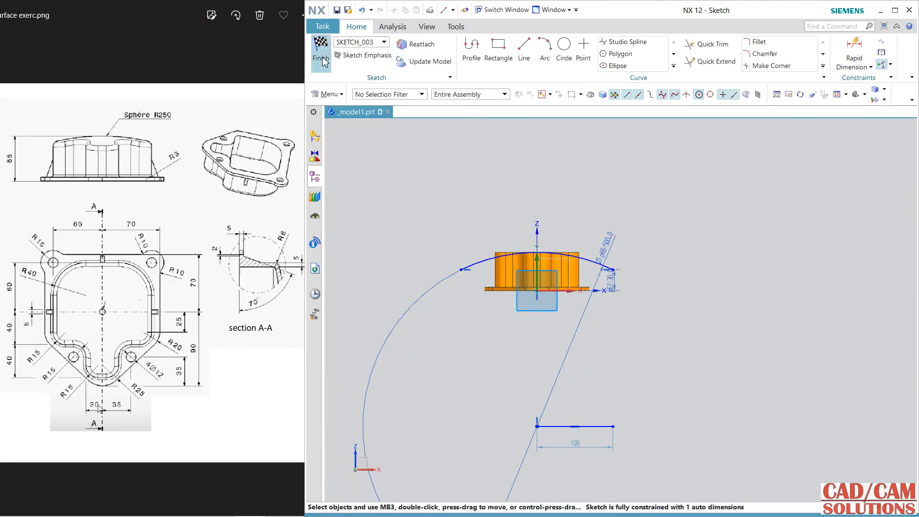
click(321, 55)
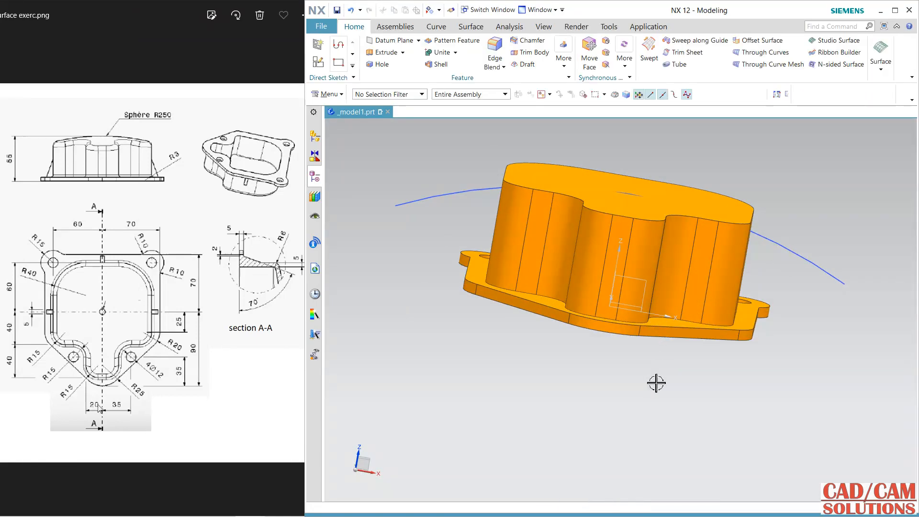
Revolve the R250 arc about the horizontal line as a sheet body, from -57° to 64° with no Boolean.
scroll(656, 383, up, 2)
scroll(655, 385, down, 5)
mouse_move(655, 385)
middle_down()
mouse_move(611, 366)
mouse_move(568, 310)
mouse_move(581, 220)
middle_up()
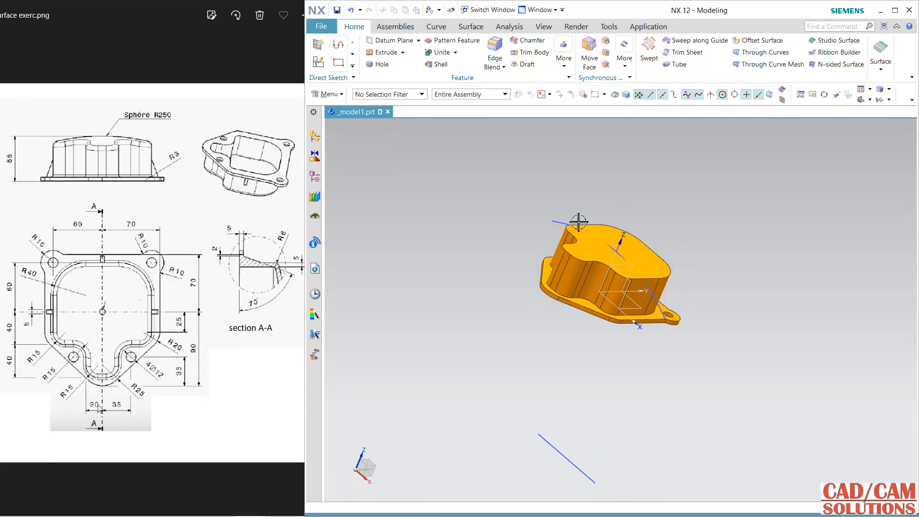
click(402, 52)
click(405, 76)
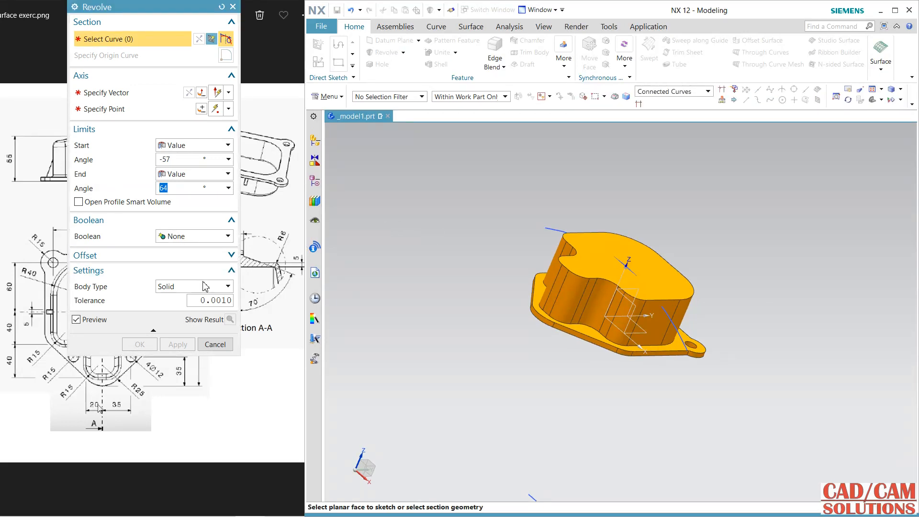
click(206, 286)
click(170, 309)
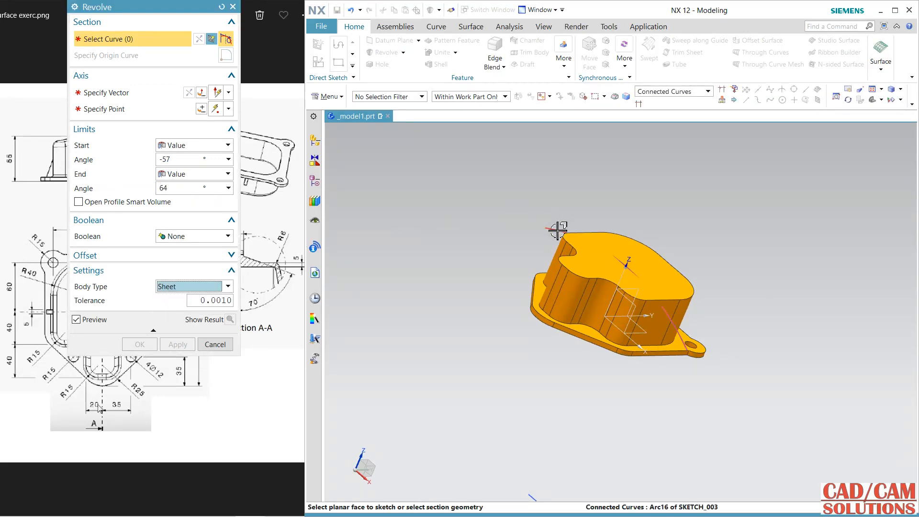
click(116, 93)
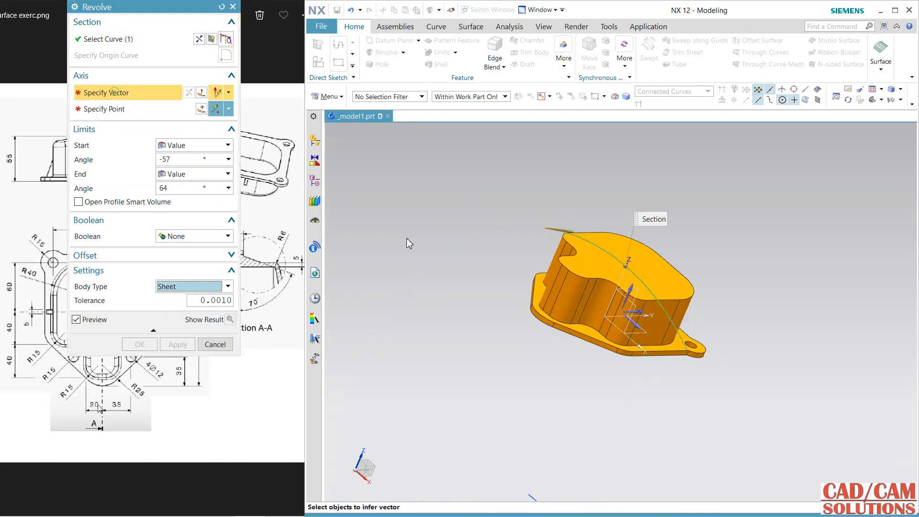
scroll(431, 256, down, 1)
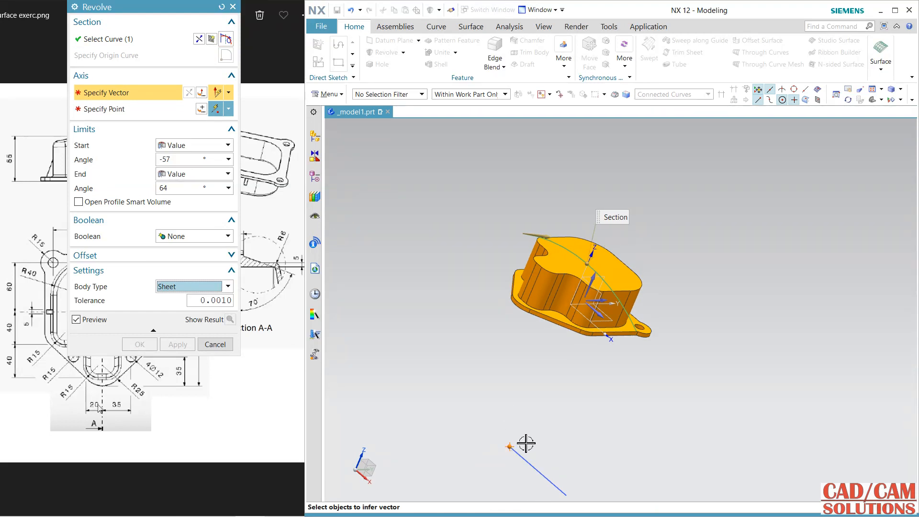
click(525, 462)
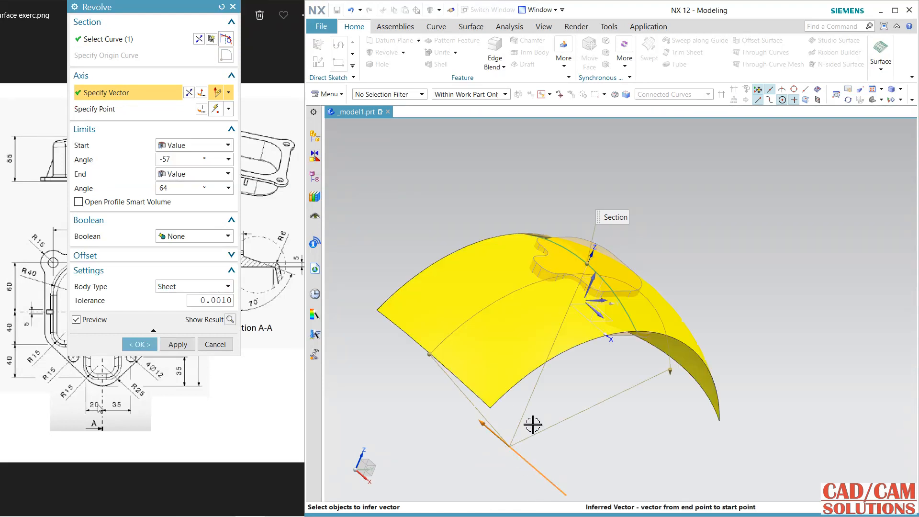
middle_drag(581, 357, 564, 375)
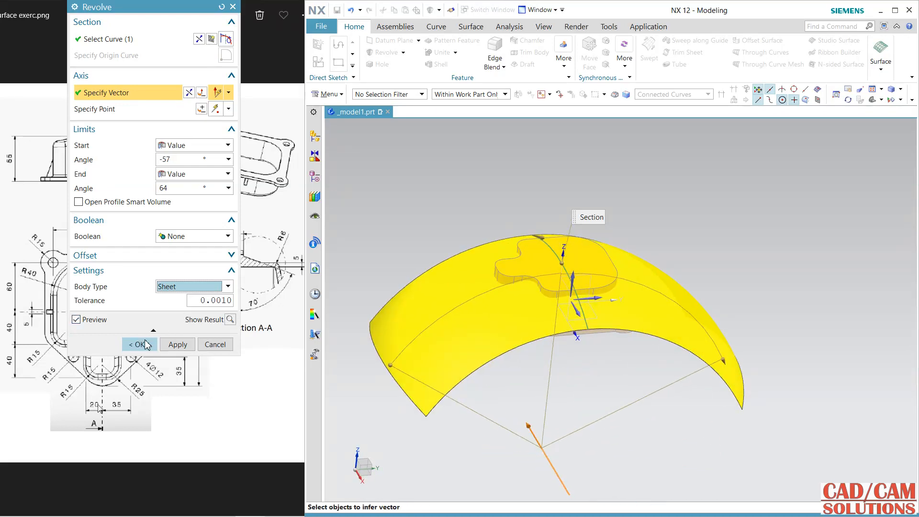
click(144, 342)
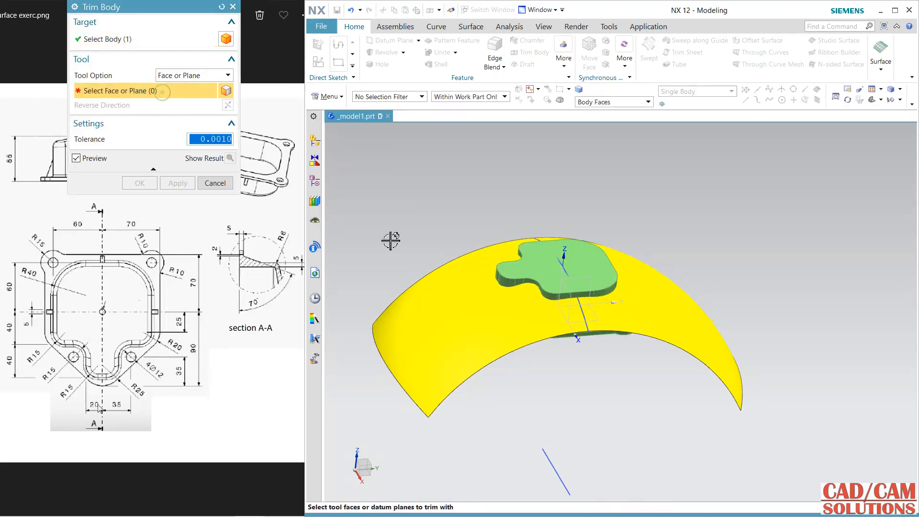
Trim the upper portion of the cover body with the revolved sheet, and hide the sheet and sketch curves.
click(449, 250)
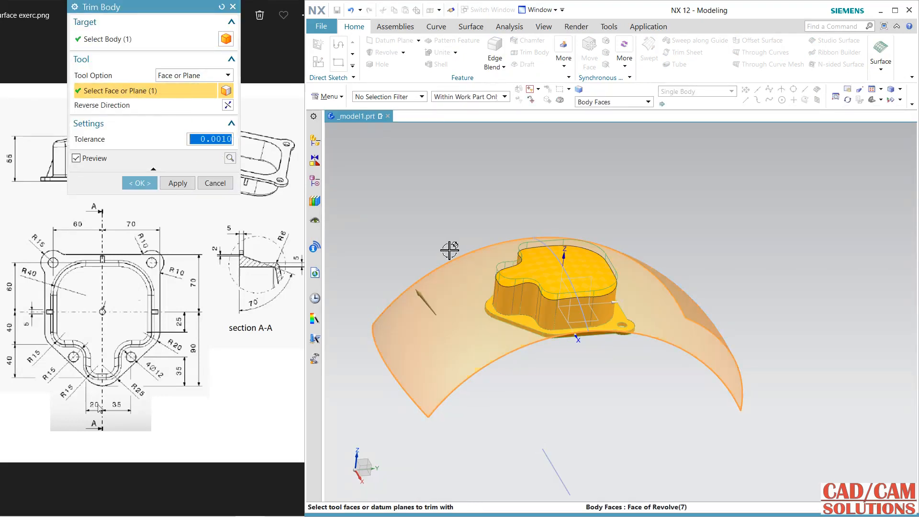
click(139, 183)
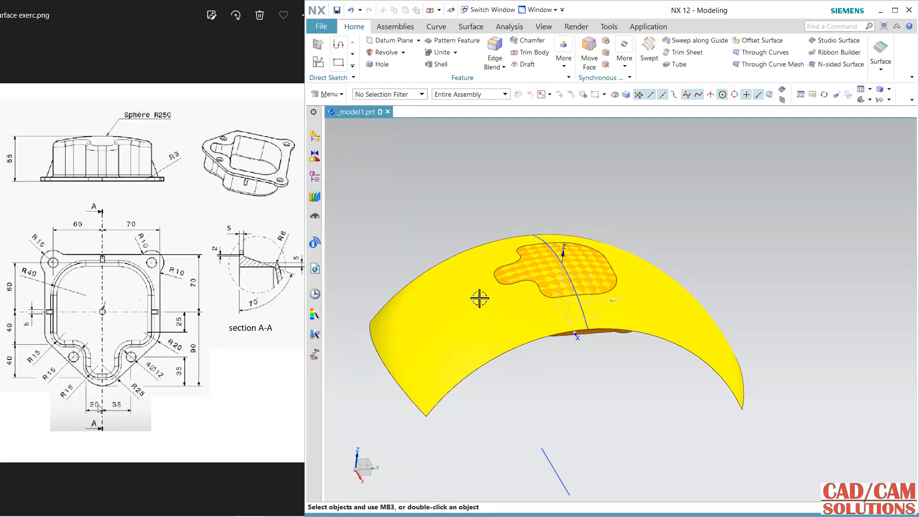
middle_drag(519, 385, 540, 387)
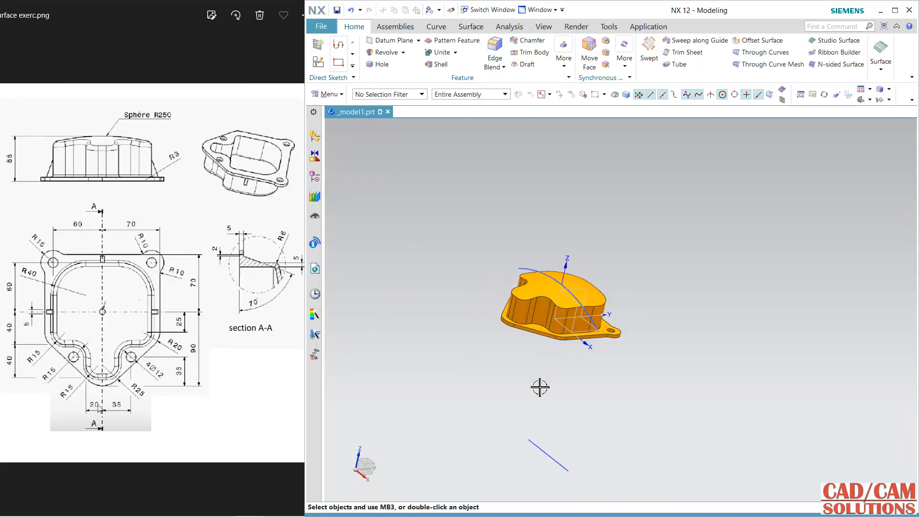
key(ctrl+f)
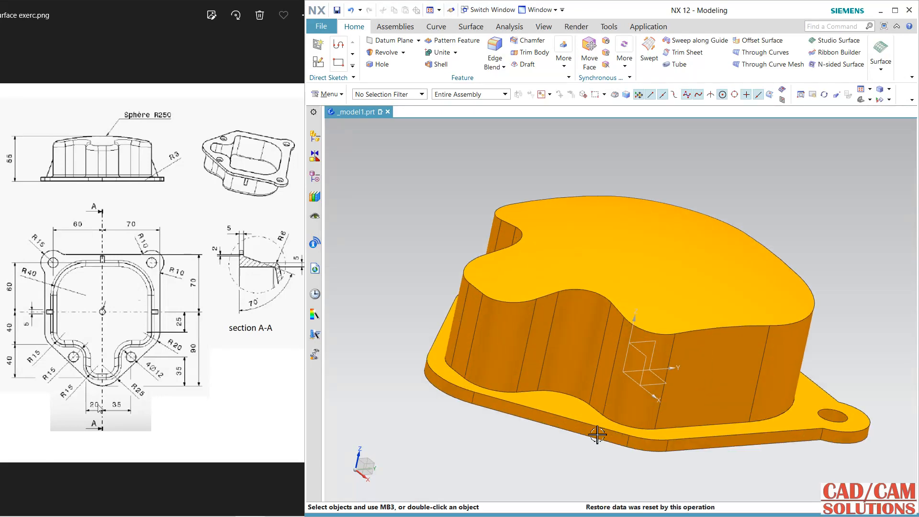
Apply a 3 mm Edge Blend to the tangent edge loop where the cover walls meet the base flange.
middle_drag(530, 392, 526, 370)
click(495, 53)
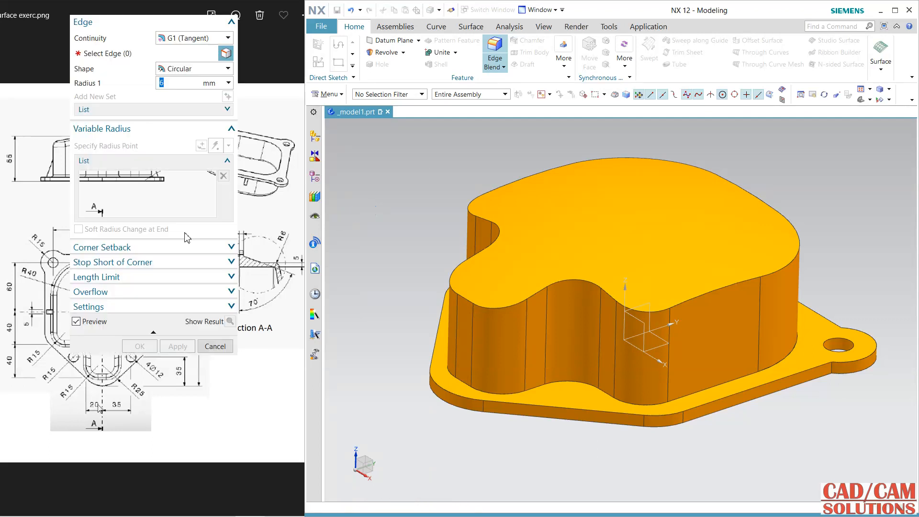
drag(153, 17, 314, 18)
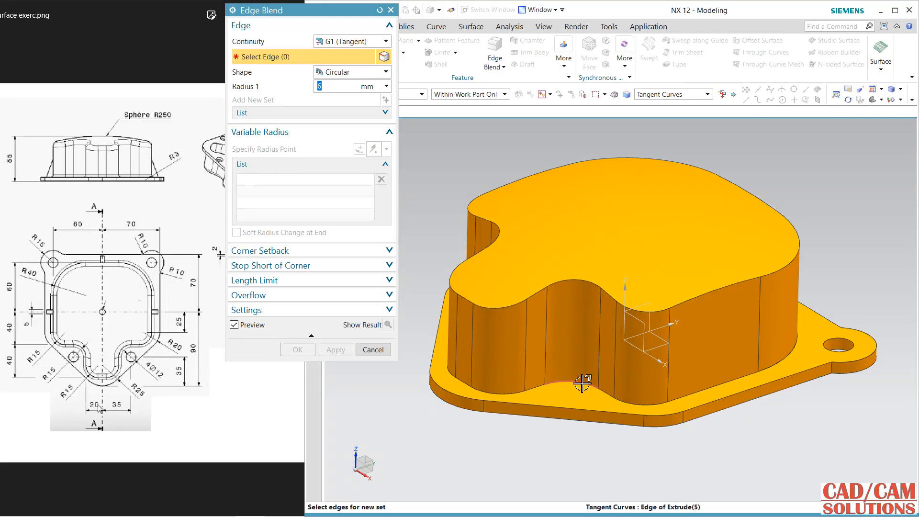
click(553, 388)
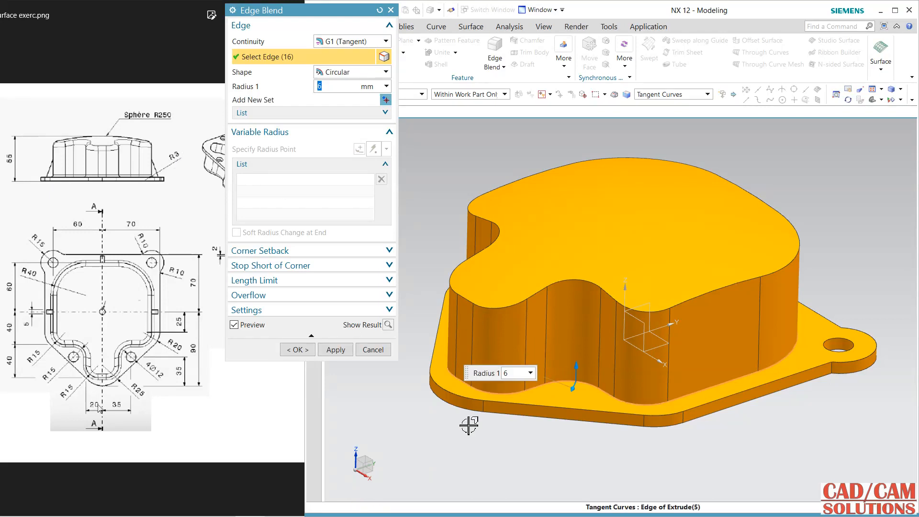
text(3)
click(335, 349)
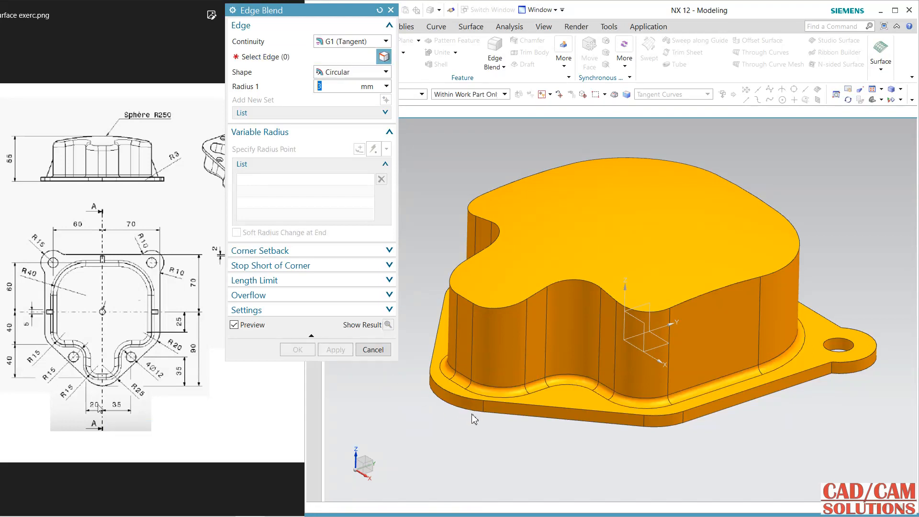
Apply a 6 mm Edge Blend to the outer edge loop of the spherical top.
drag(294, 18, 375, 15)
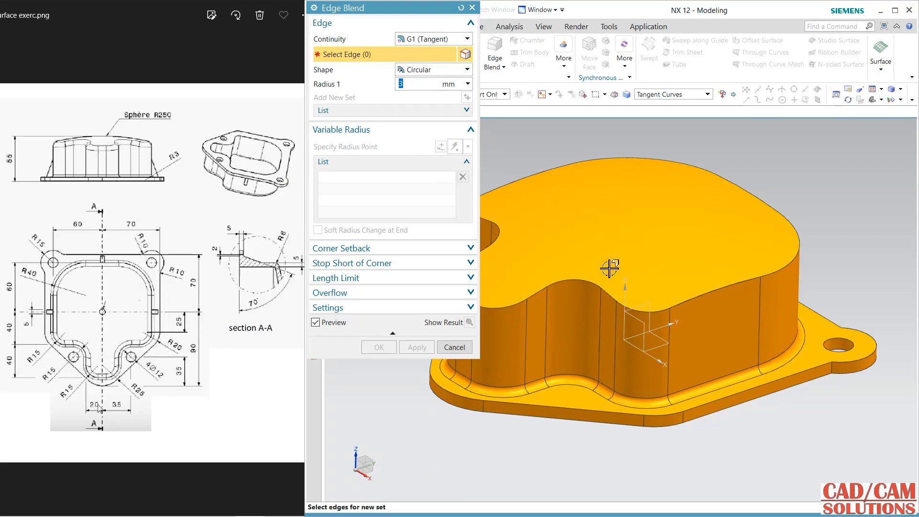
click(593, 285)
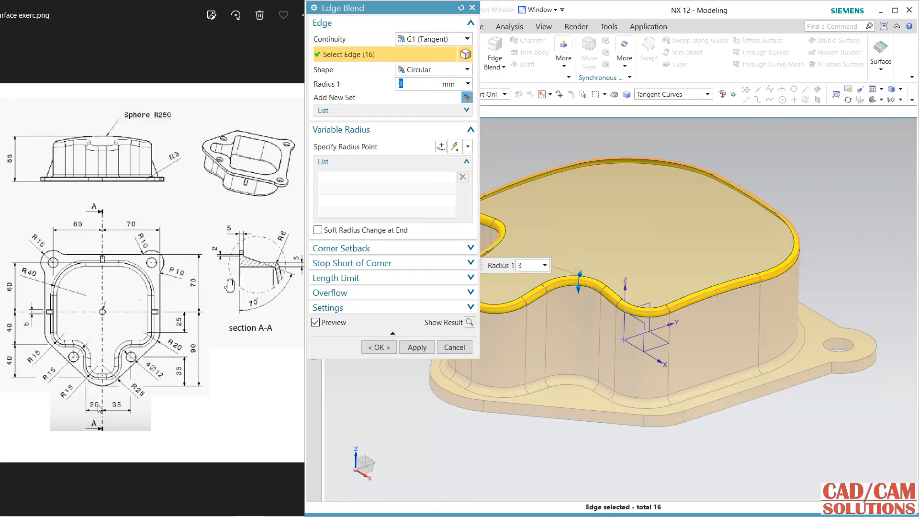
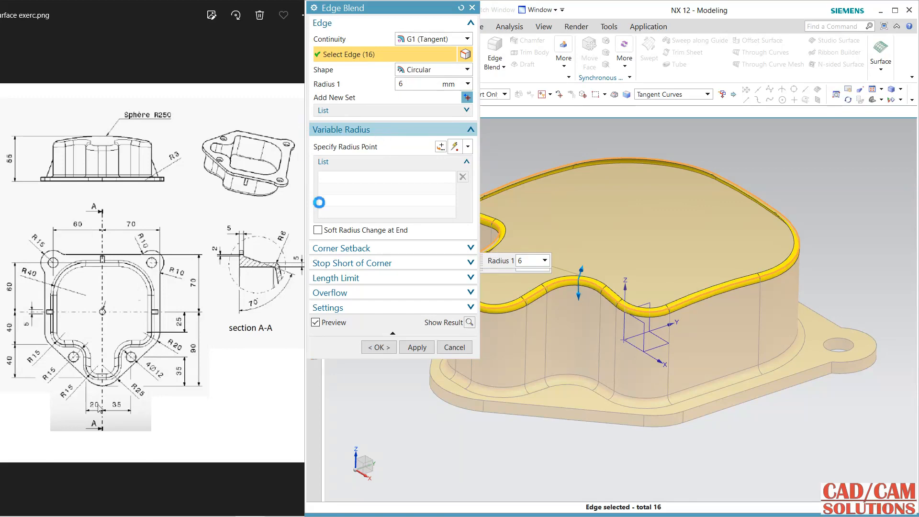
click(378, 346)
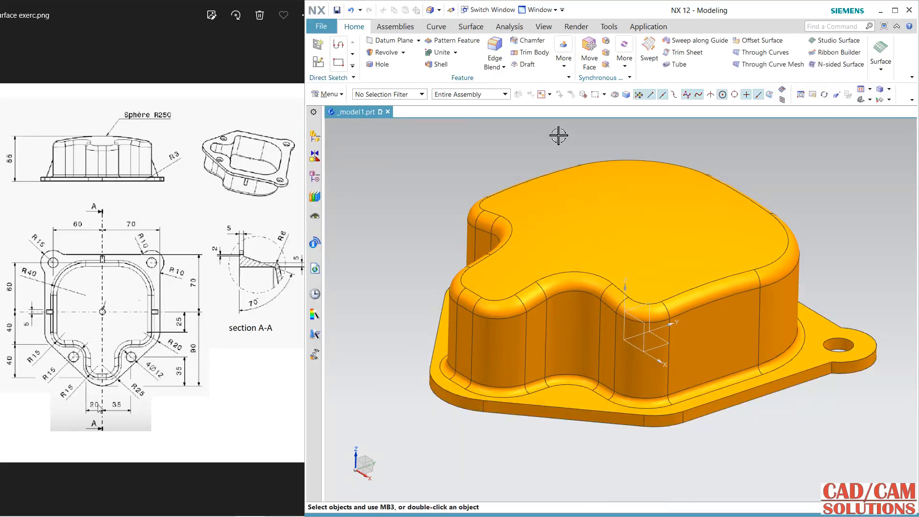
Shell the cover with a 5 mm wall thickness, removing the flat bottom face of the flange.
click(445, 64)
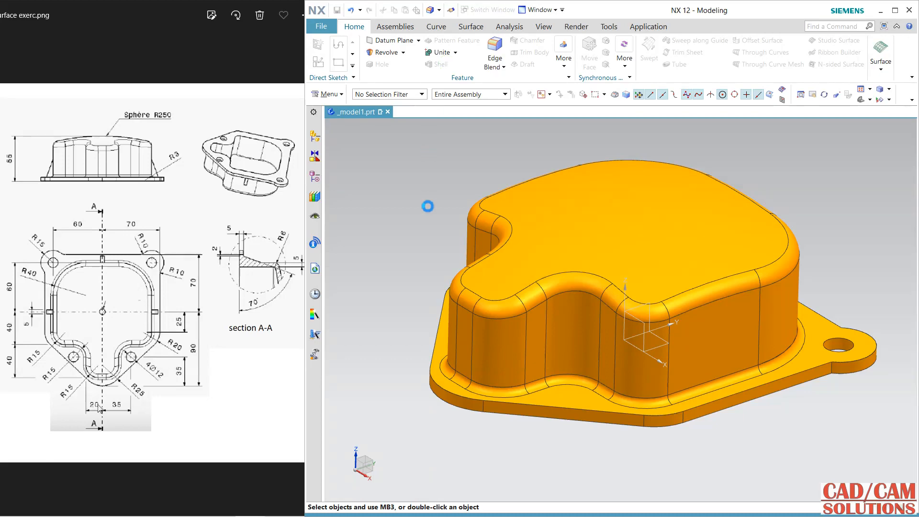
middle_drag(615, 431, 570, 308)
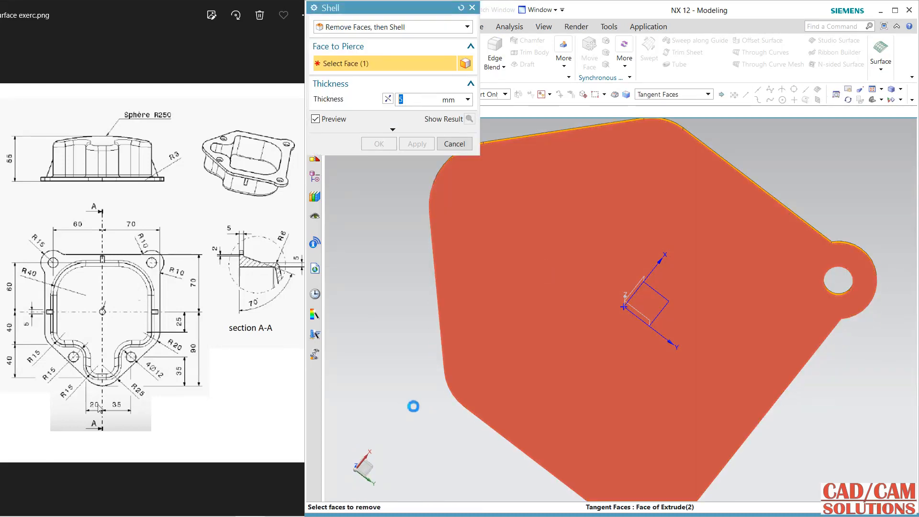
scroll(382, 403, down, 1)
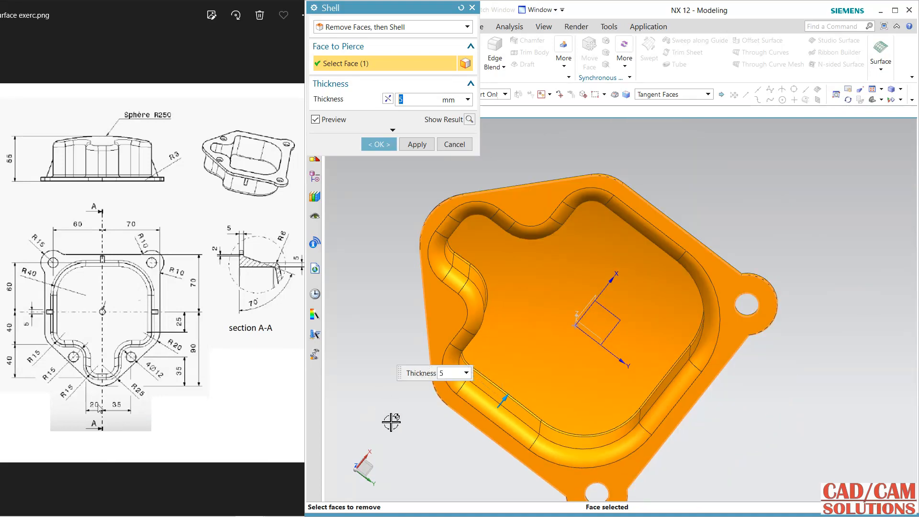
middle_drag(391, 421, 469, 294)
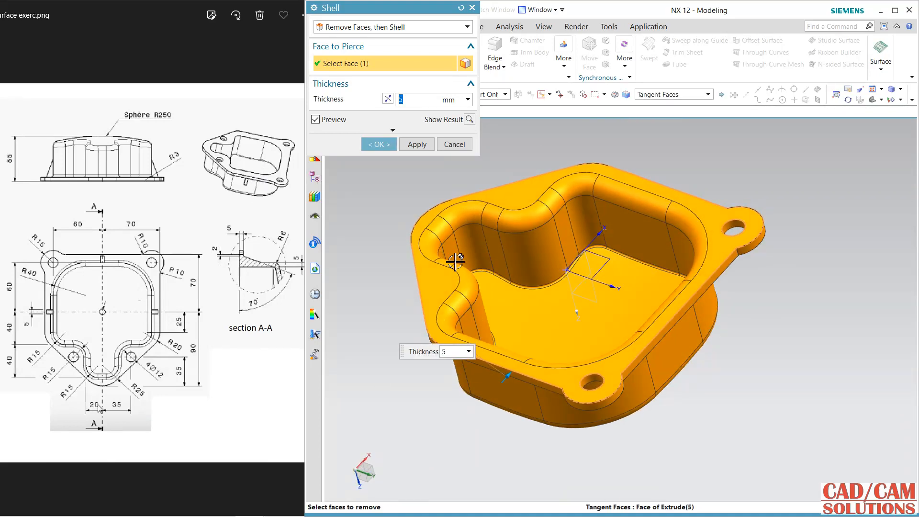
click(378, 144)
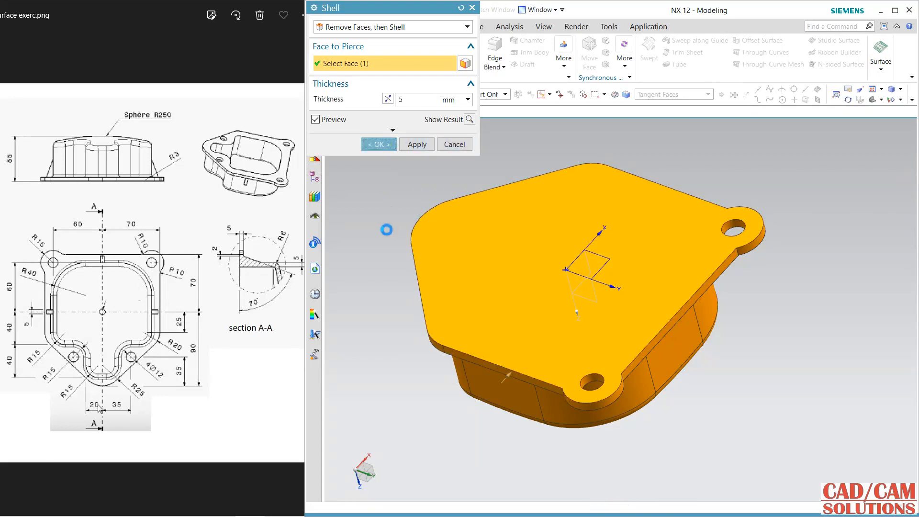
middle_drag(369, 287, 394, 310)
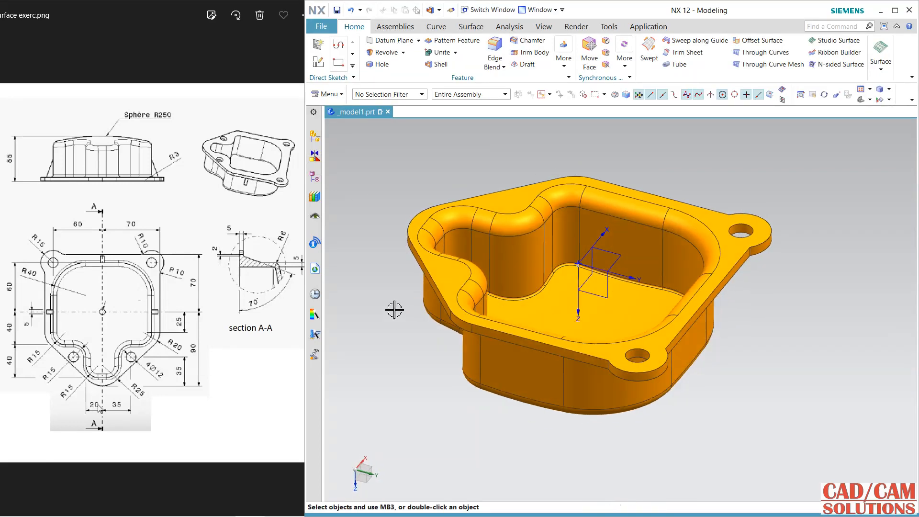
Reorder the model history so the Shell comes directly after Trim Body, ahead of both Edge Blends.
click(314, 114)
click(332, 140)
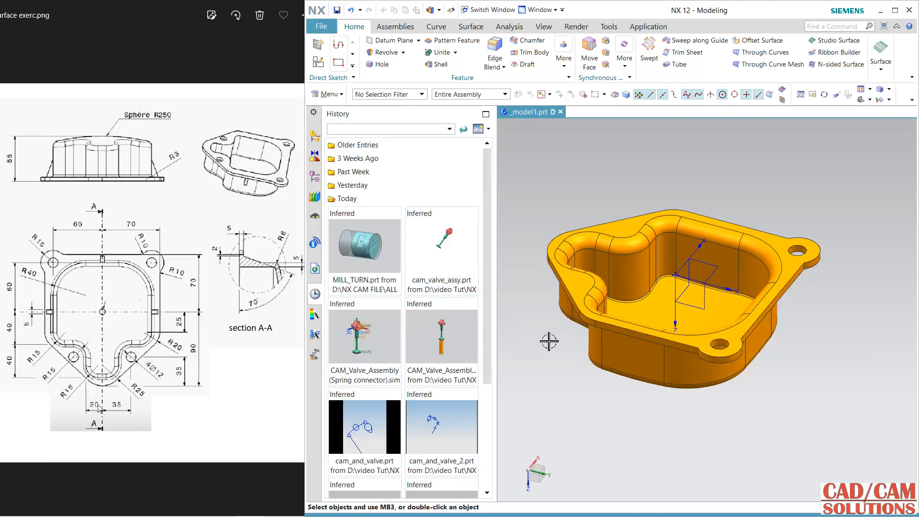
click(315, 138)
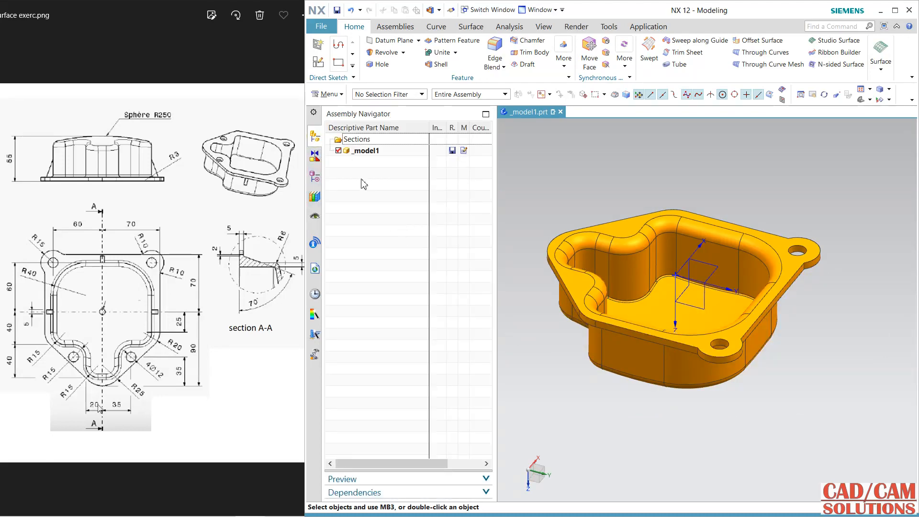
click(317, 178)
click(372, 312)
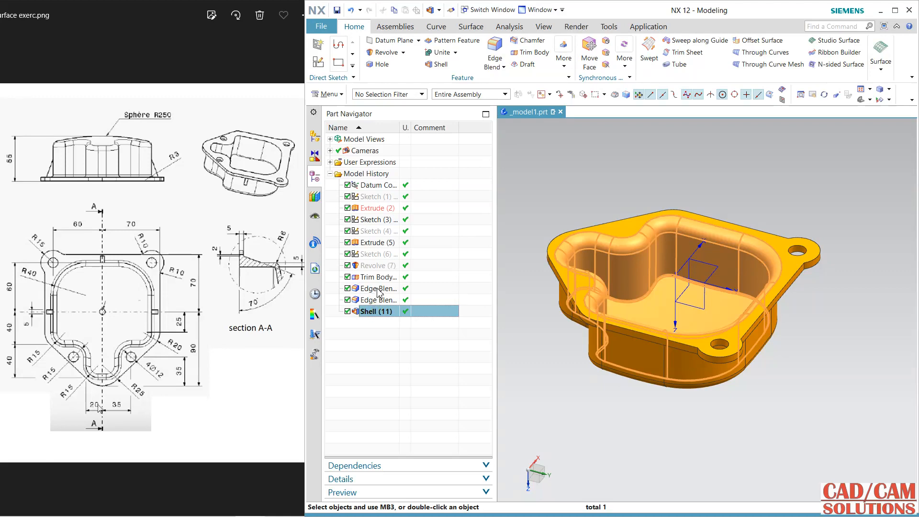
drag(378, 292, 382, 289)
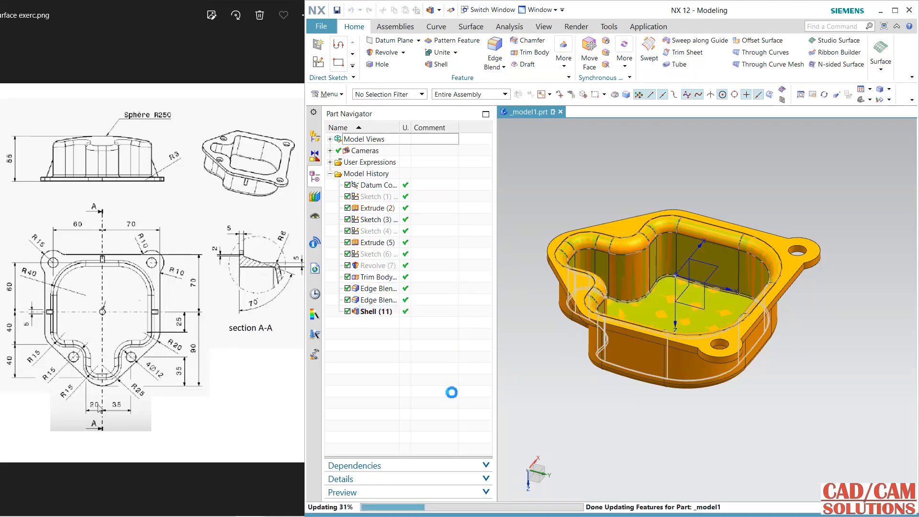
middle_drag(554, 378, 548, 379)
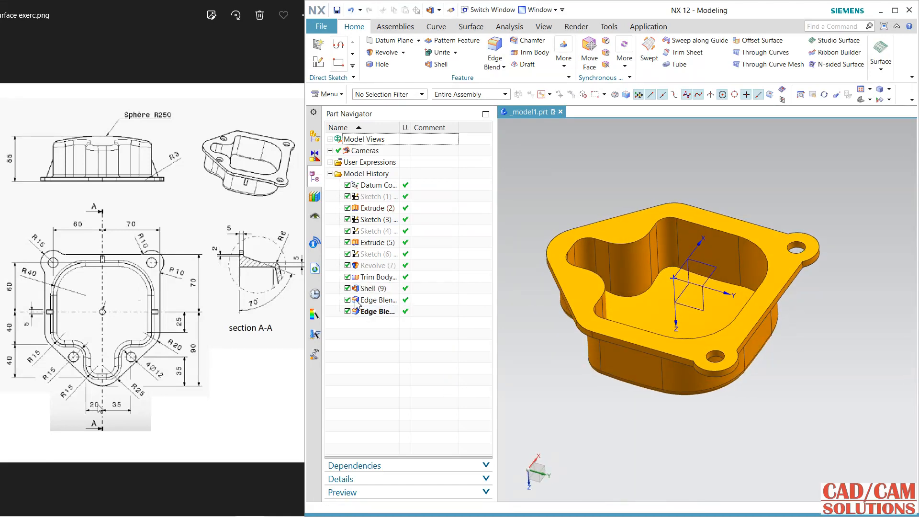
Move the Edge Blend of the spherical top ahead of the Shell, leaving the base flange blend last in the model history.
click(382, 313)
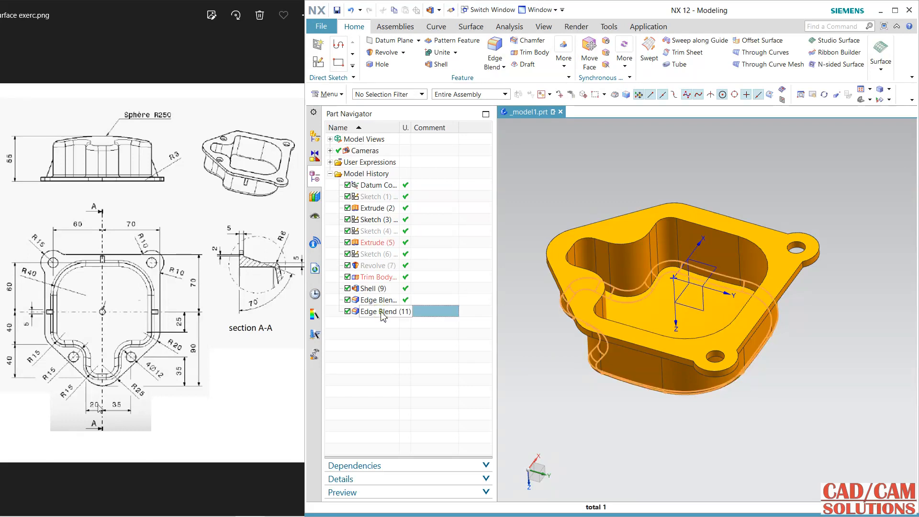
drag(381, 313, 382, 289)
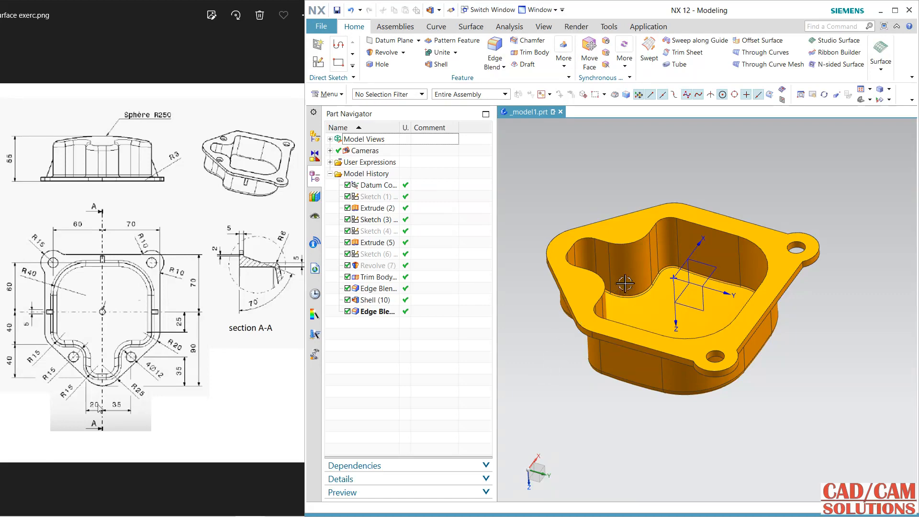
scroll(624, 284, up, 3)
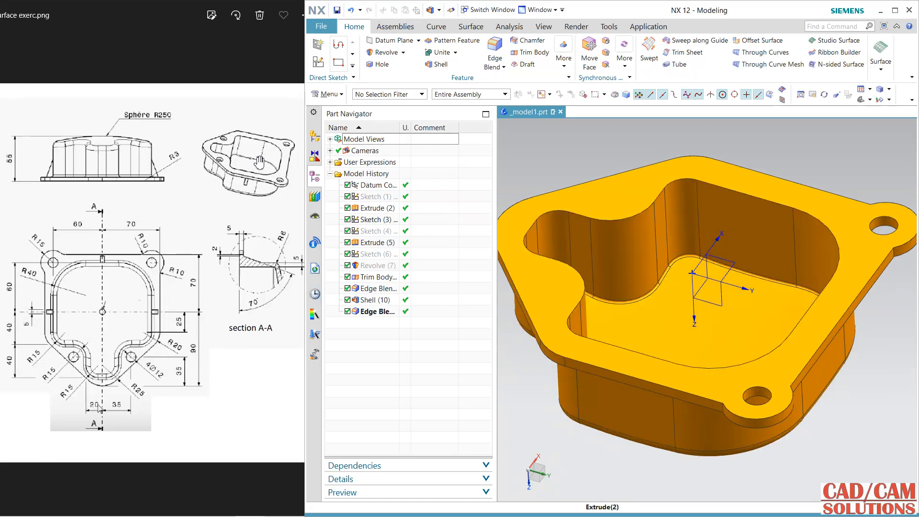
mouse_move(672, 260)
middle_down()
mouse_move(673, 289)
mouse_move(648, 345)
middle_up()
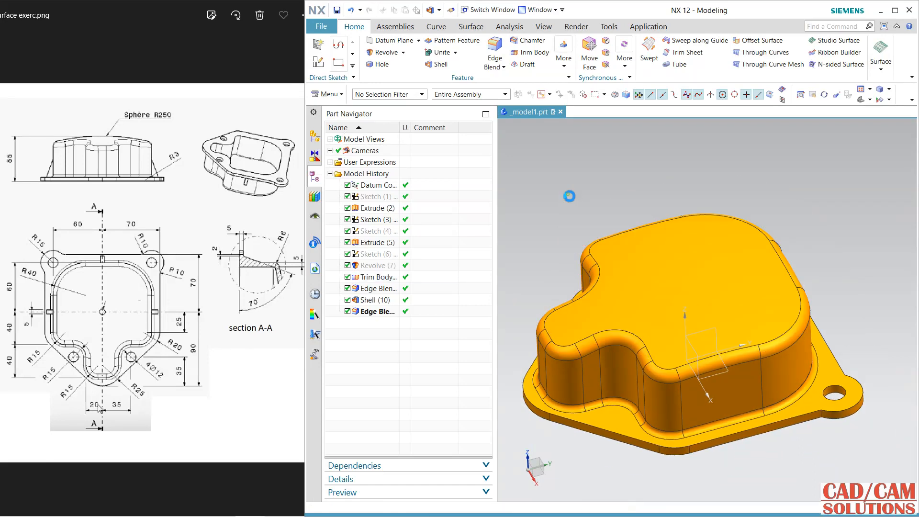
Create a sketch on the YZ datum plane, with the Y axis as the horizontal reference.
click(313, 113)
click(387, 203)
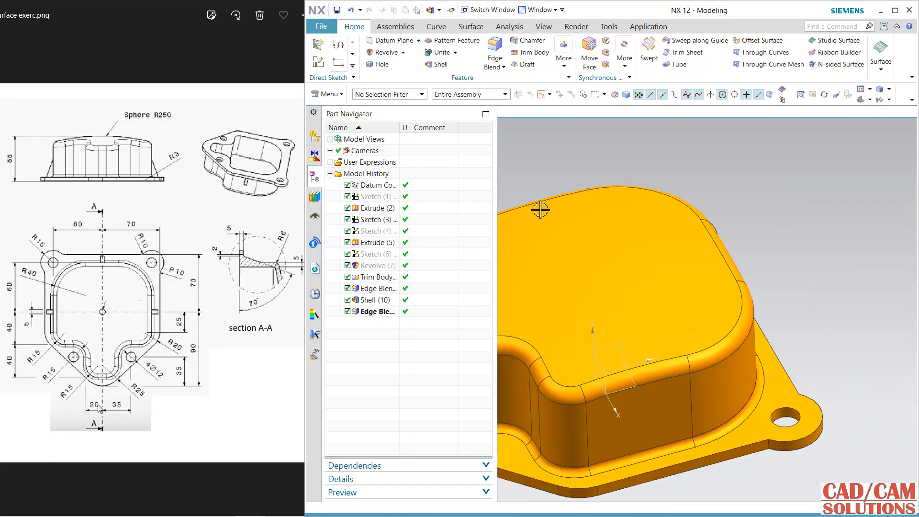
middle_drag(540, 209, 549, 283)
scroll(549, 282, down, 2)
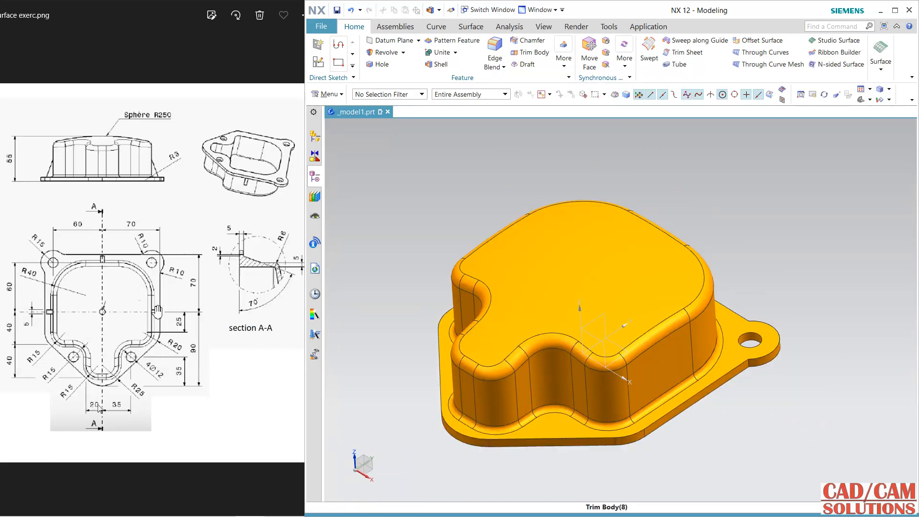
click(319, 62)
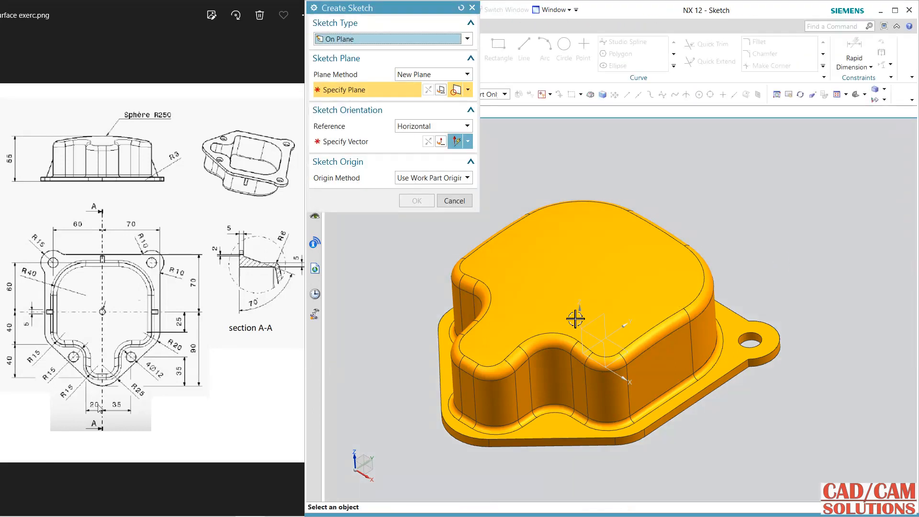
click(606, 308)
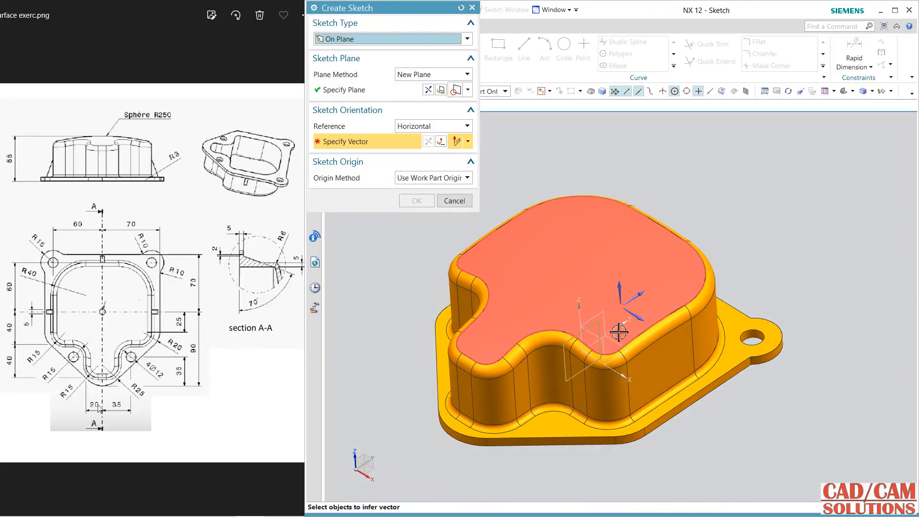
click(621, 328)
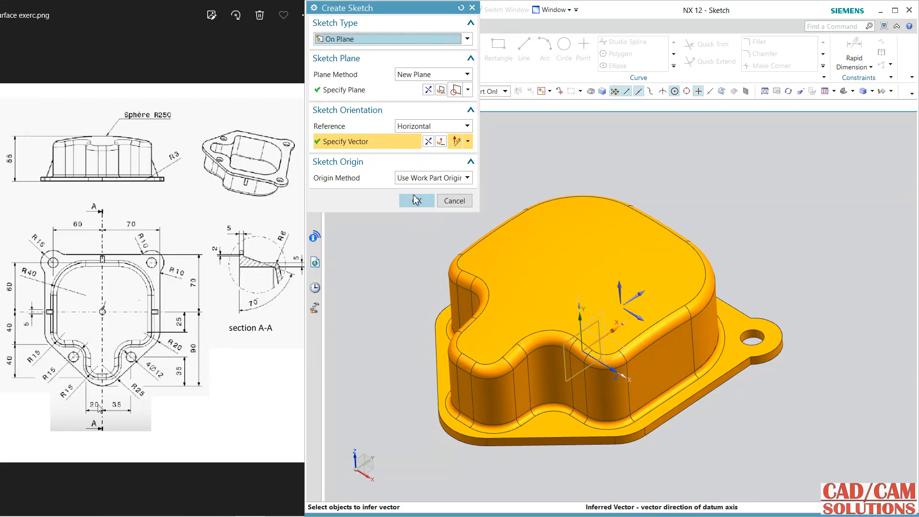
click(415, 199)
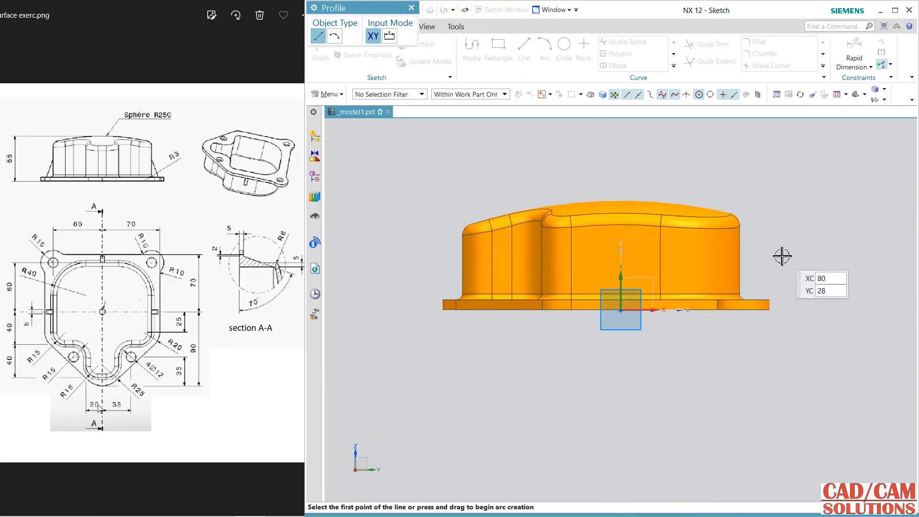
Sketch a sloped rib line about 29 mm long from the cover's outer wall down to the top of the flange.
scroll(781, 256, down, 3)
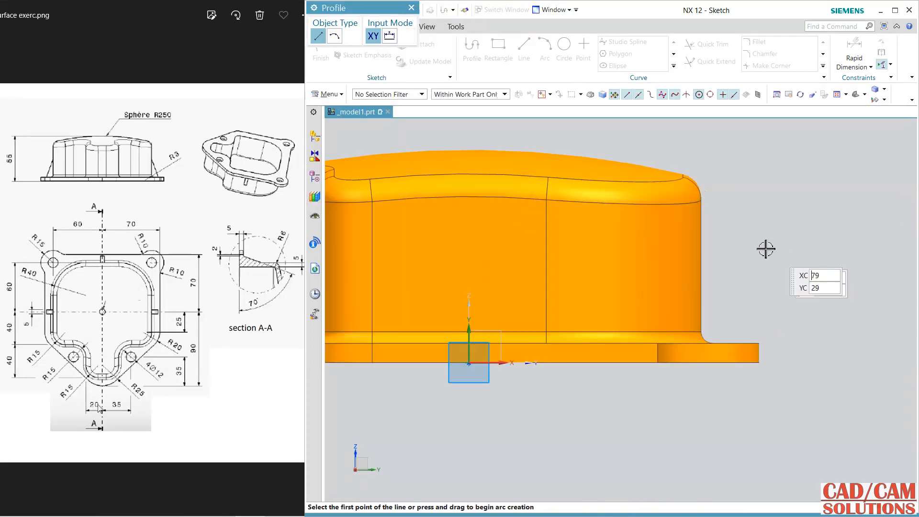
click(739, 281)
middle_drag(731, 307, 732, 355)
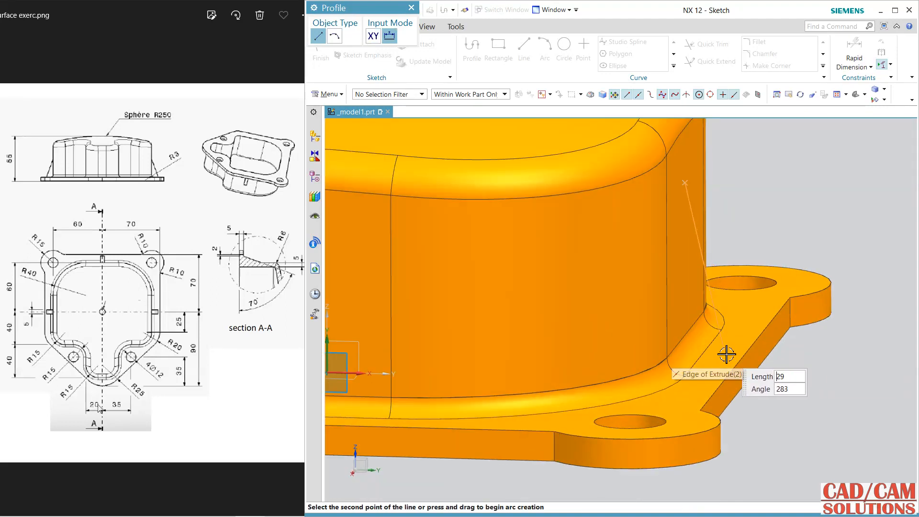
middle_drag(732, 357, 737, 335)
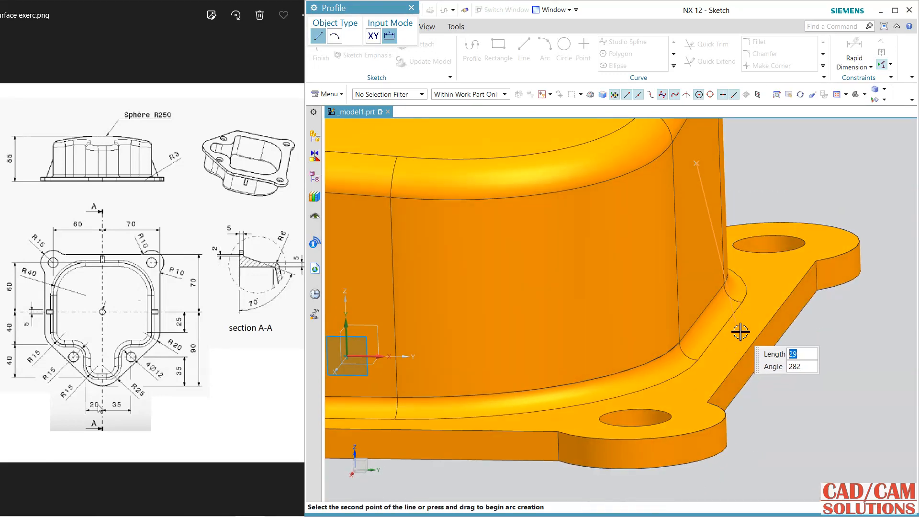
text(31)
key(Tab)
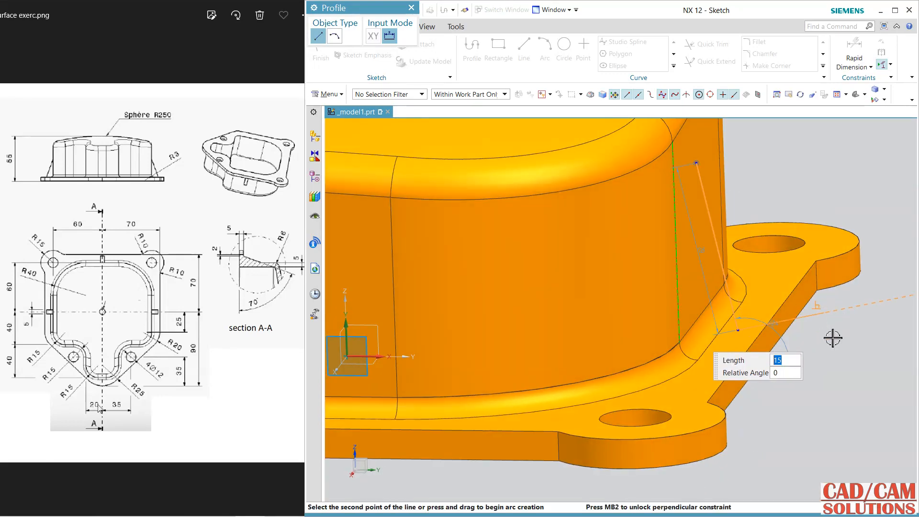
text(128)
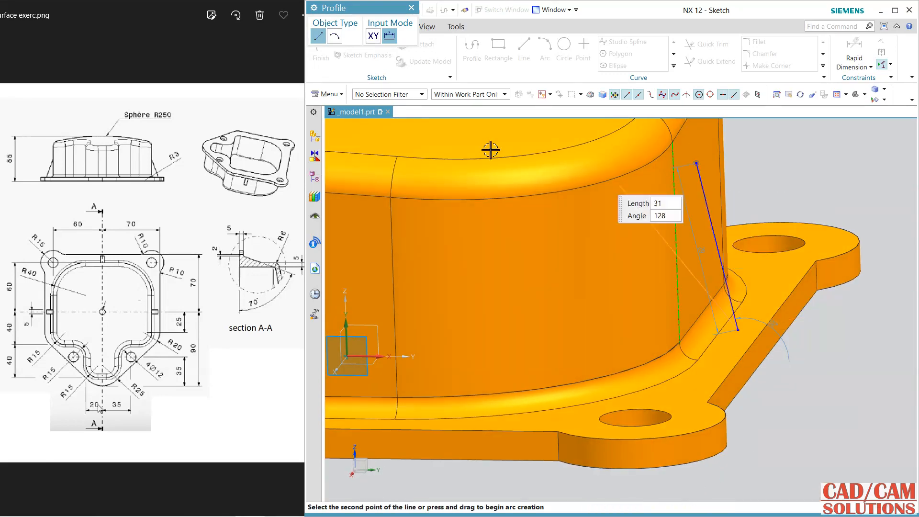
right_click(668, 170)
click(677, 190)
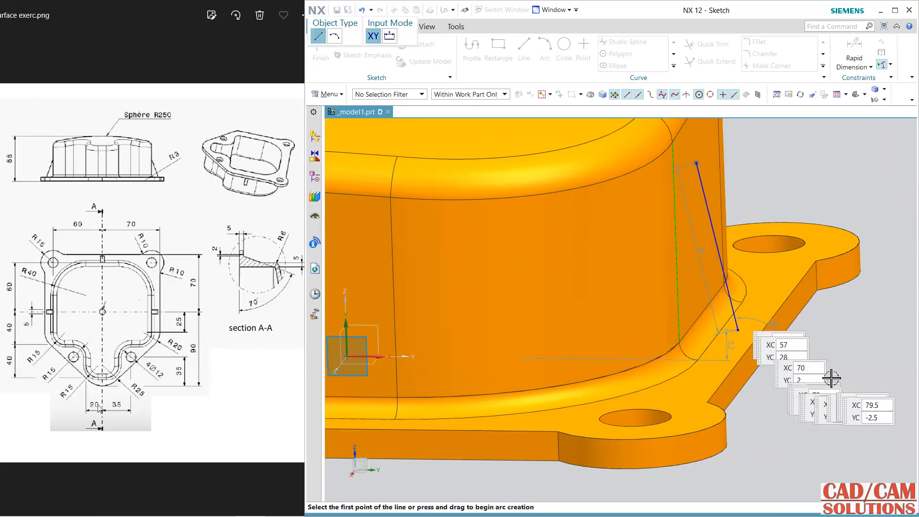
middle_drag(816, 312, 841, 221)
key(F8)
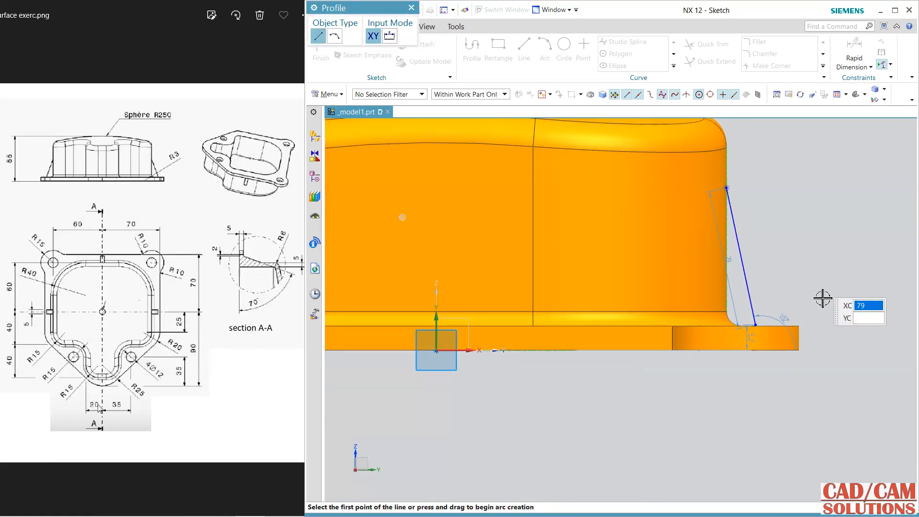
key(Escape)
Keep the vertical distance of the line's lower endpoint as a driving dimension of 5 mm.
scroll(822, 319, up, 3)
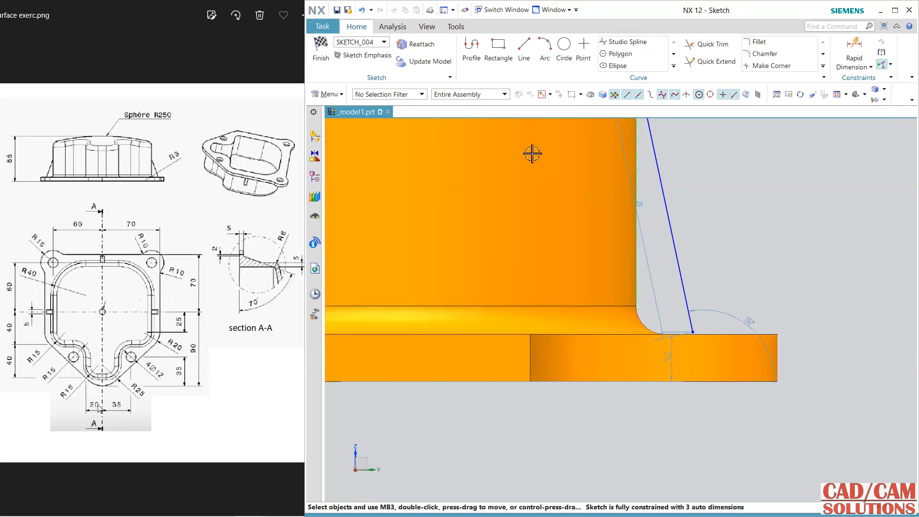
double_click(670, 362)
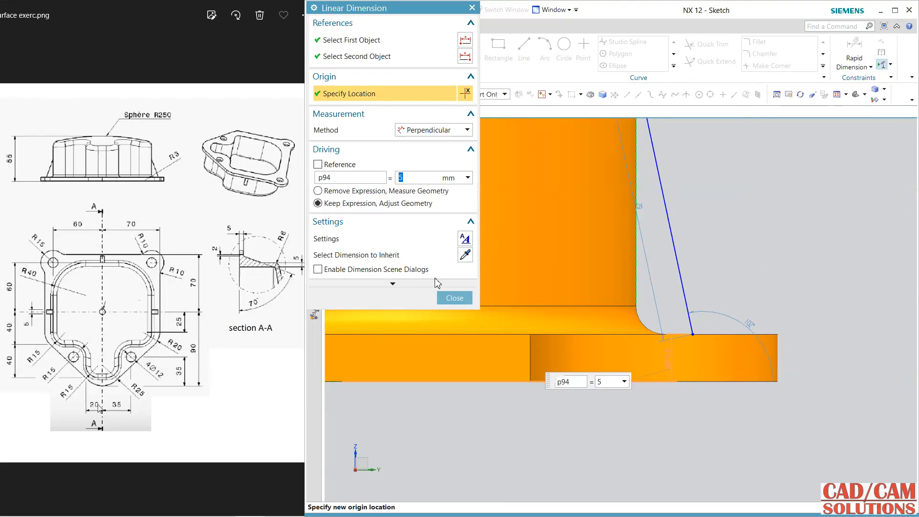
click(450, 298)
Dimension the line's lower endpoint horizontally 2 mm from the outer edge of the flange blend.
click(847, 49)
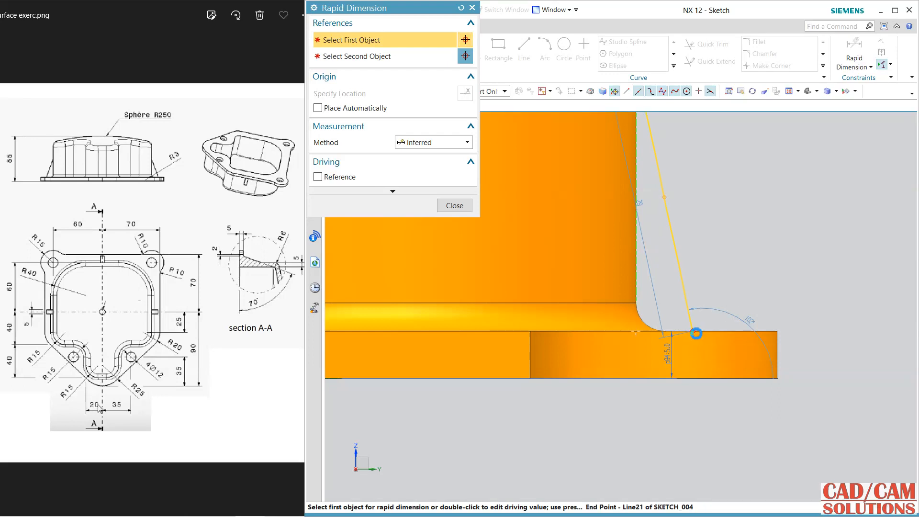
click(695, 334)
middle_drag(736, 257, 684, 322)
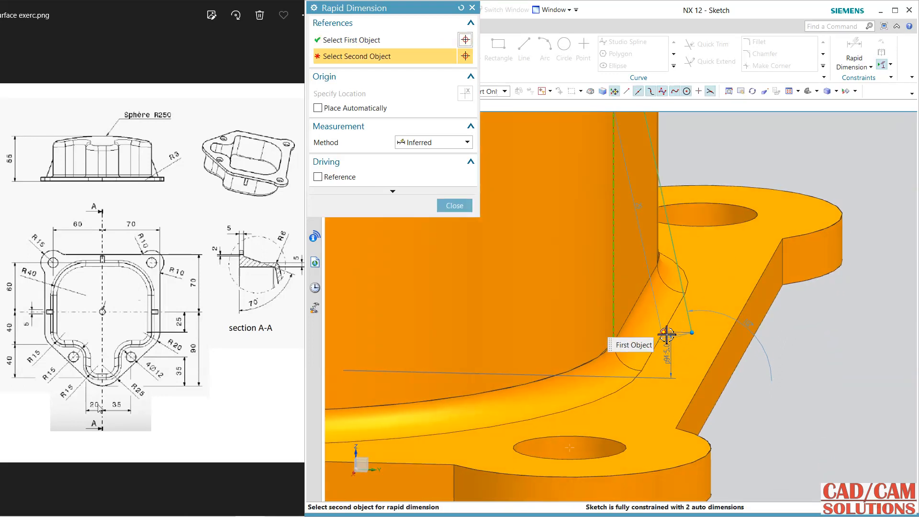
click(734, 352)
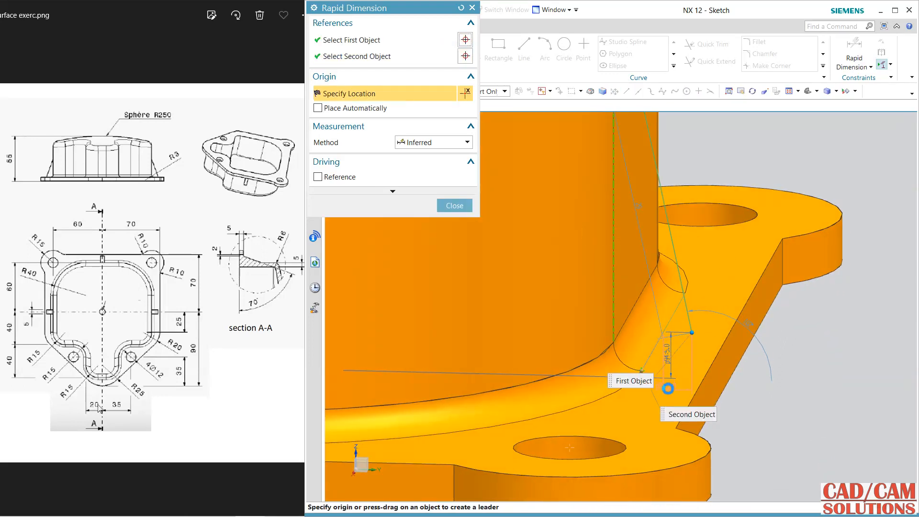
click(668, 389)
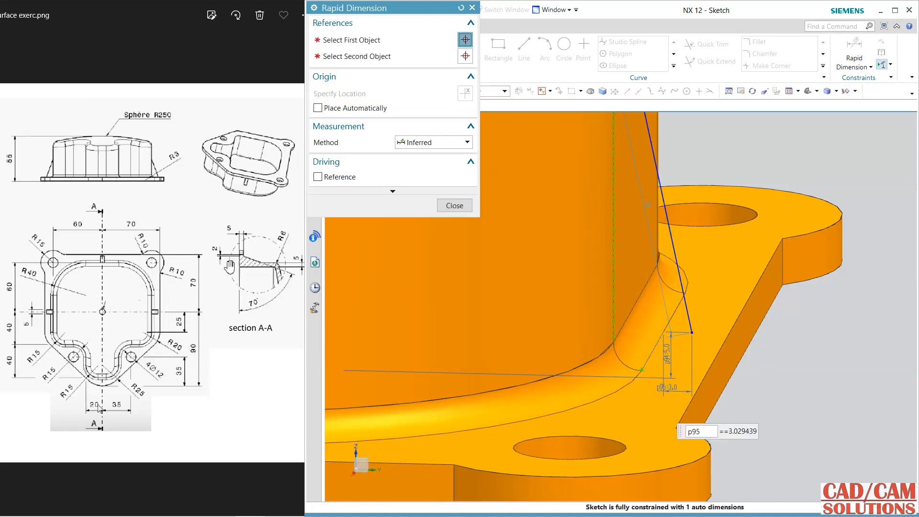
key(Return)
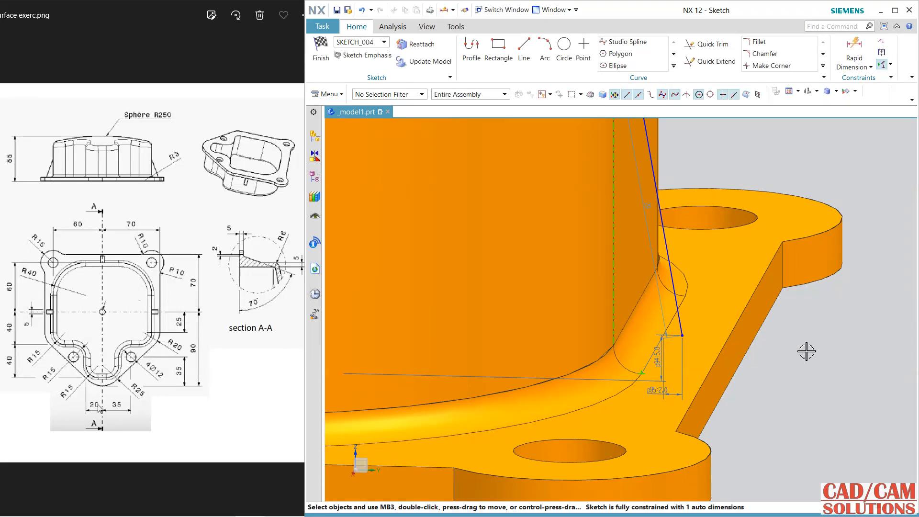
Dimension the angle between the rib line and the horizontal axis at the flange's base as 70°, and finish the sketch.
key(F8)
scroll(766, 254, down, 1)
scroll(766, 255, down, 2)
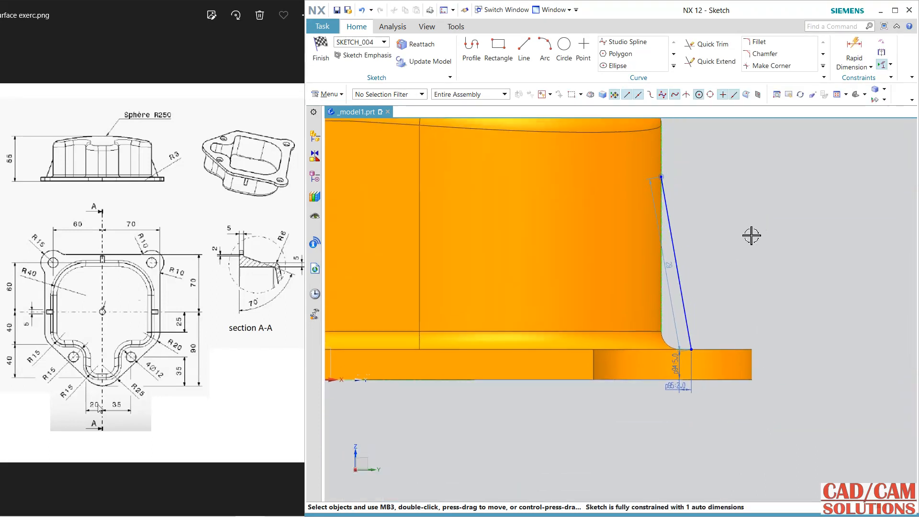
click(870, 67)
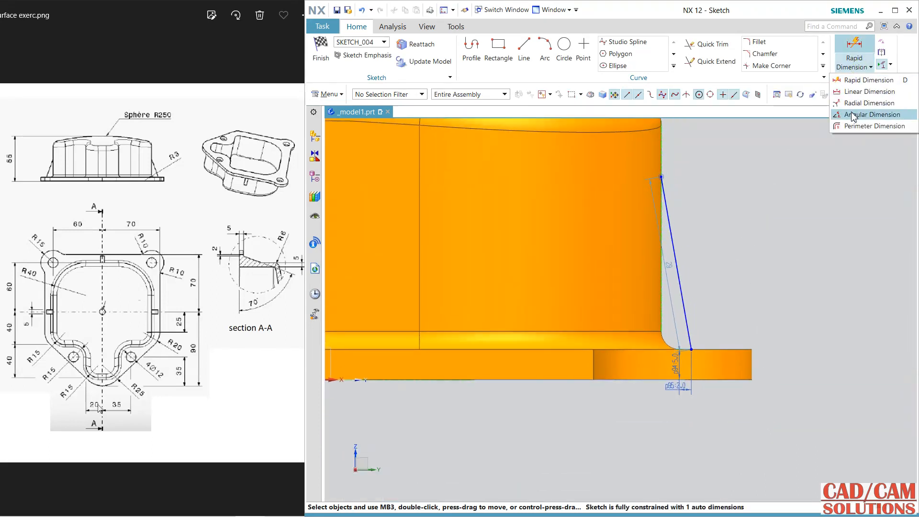
click(851, 112)
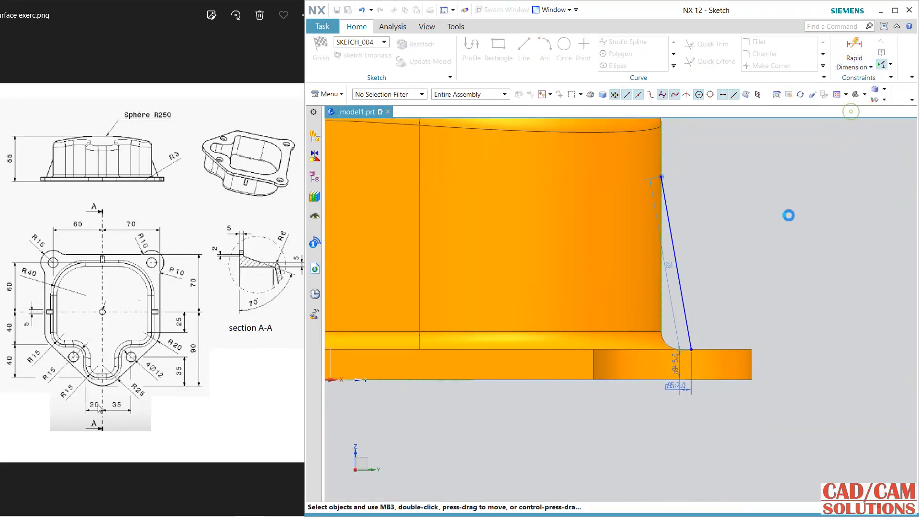
click(681, 297)
scroll(644, 353, down, 3)
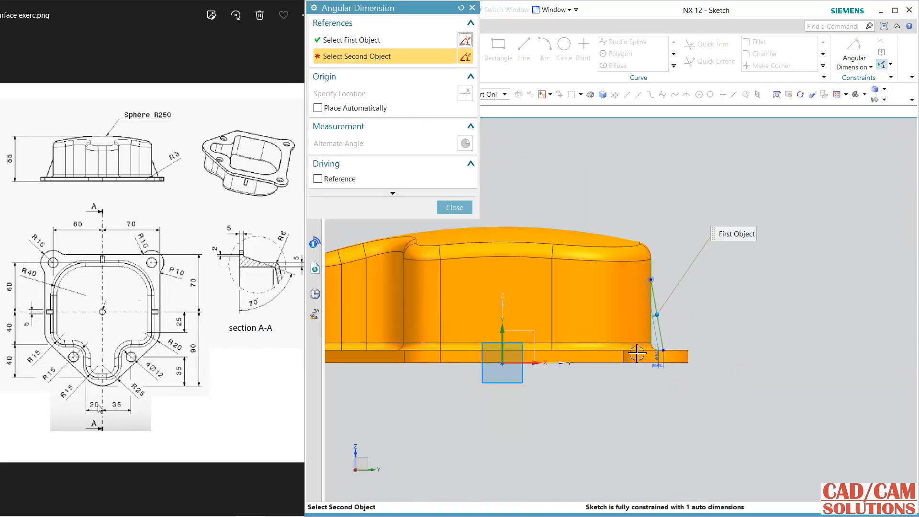
click(569, 363)
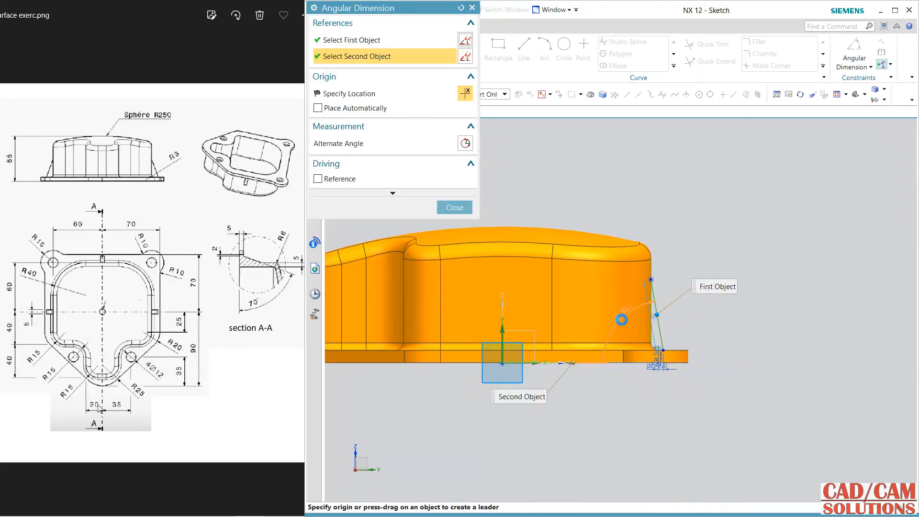
click(620, 314)
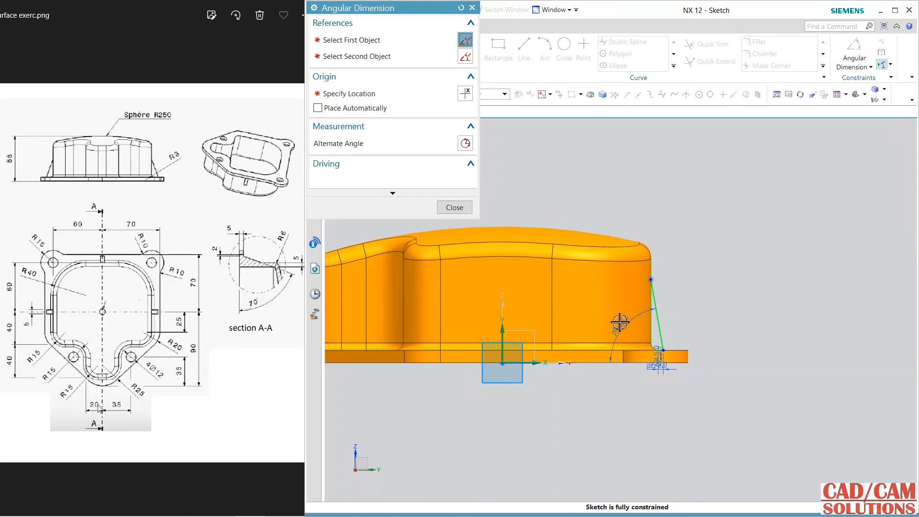
scroll(620, 318, up, 3)
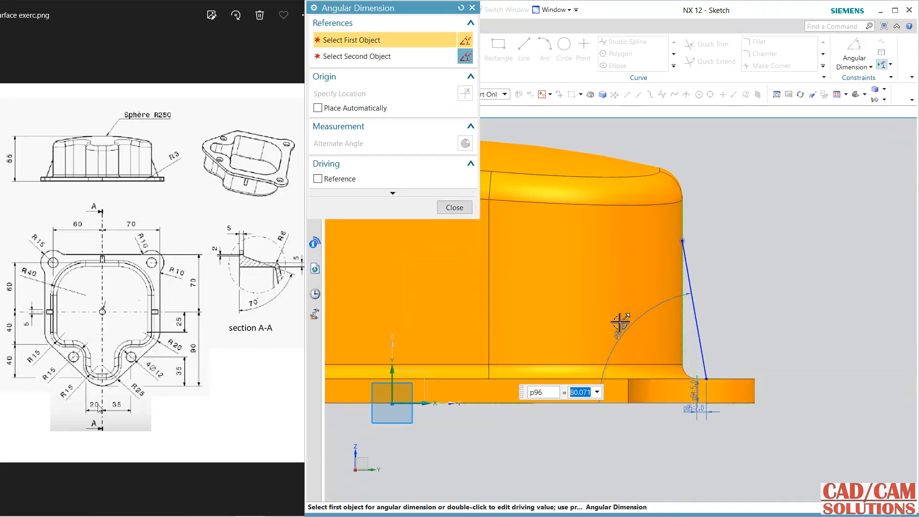
text(70)
key(Return)
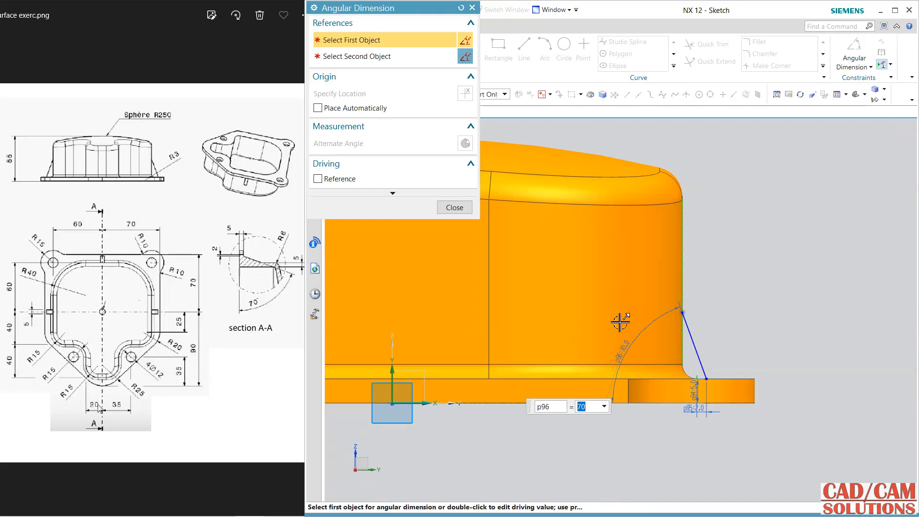
scroll(694, 401, up, 3)
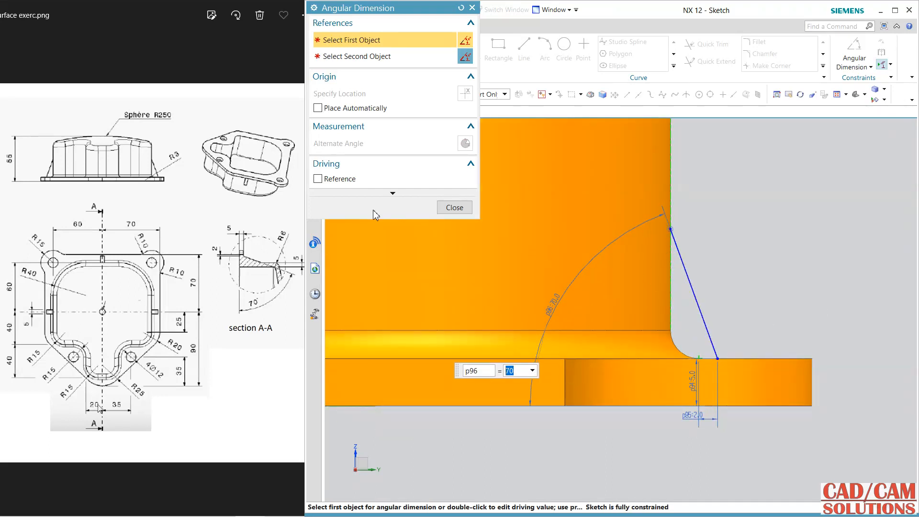
click(450, 208)
scroll(779, 271, down, 4)
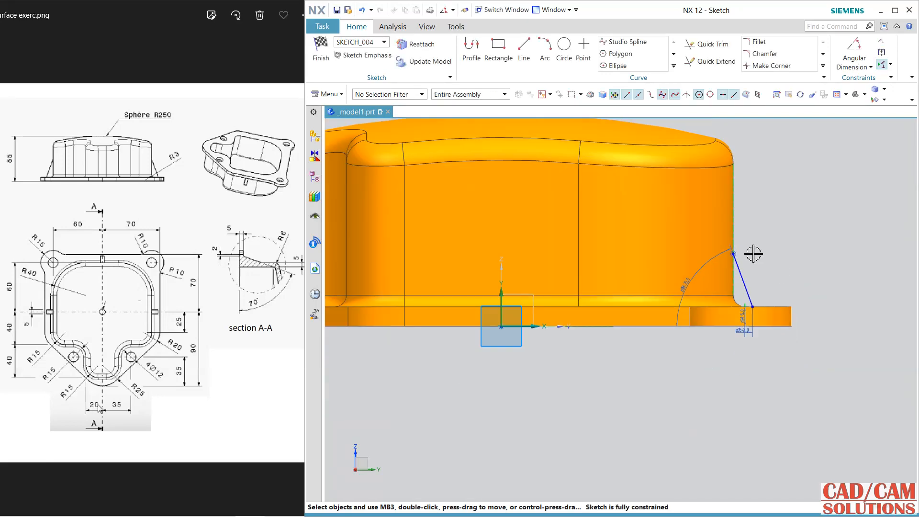
click(325, 62)
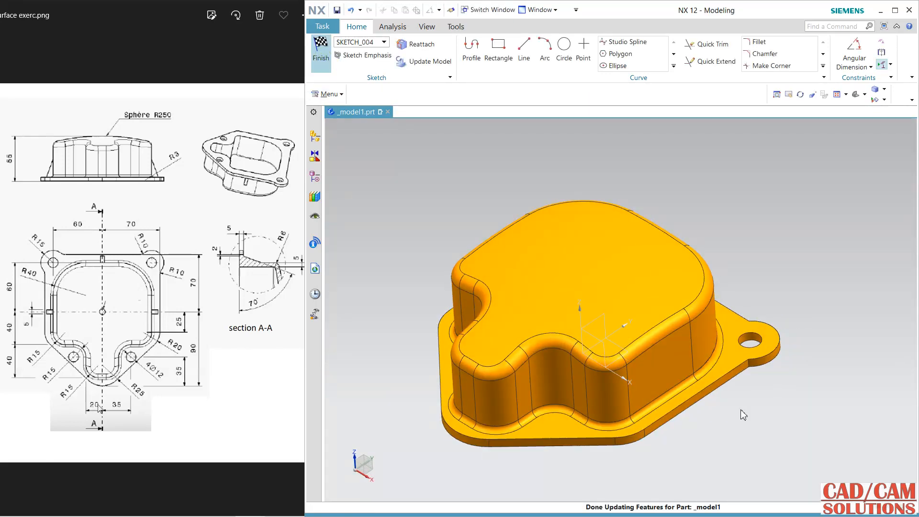
Create a rib from the sloped line, parallel to the section plane, with a symmetric 5 mm thickness, combined with the cover body.
middle_drag(742, 410, 680, 408)
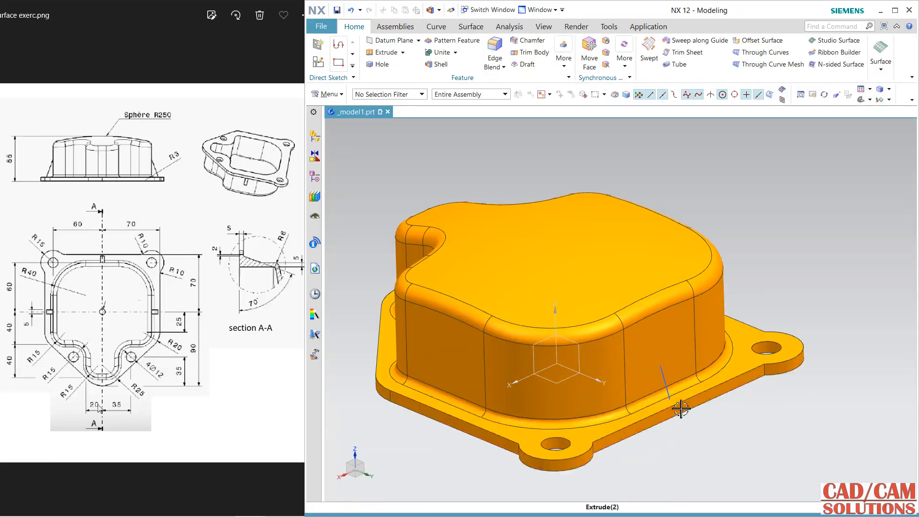
scroll(680, 408, up, 2)
click(563, 57)
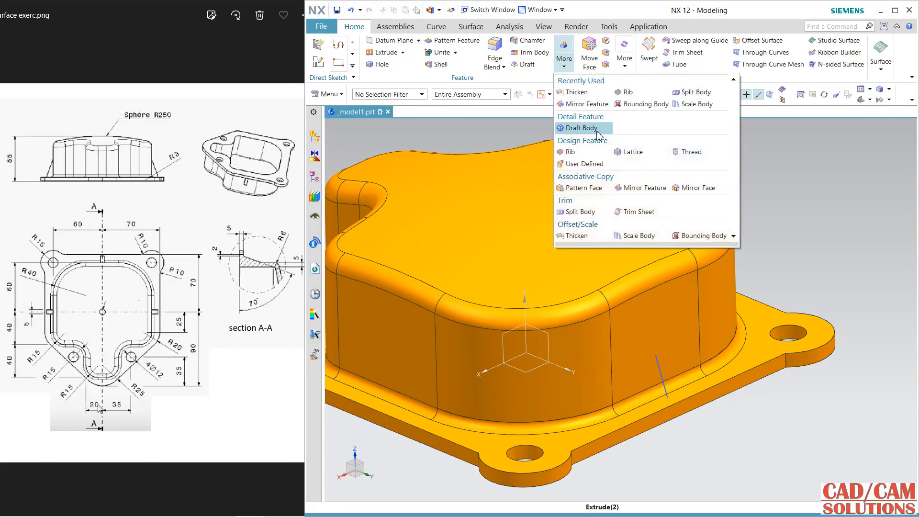
click(571, 153)
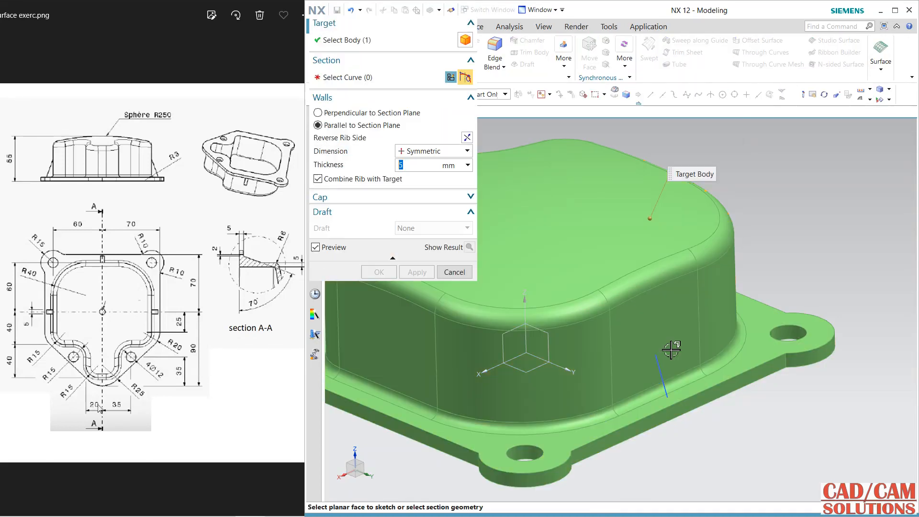
click(660, 376)
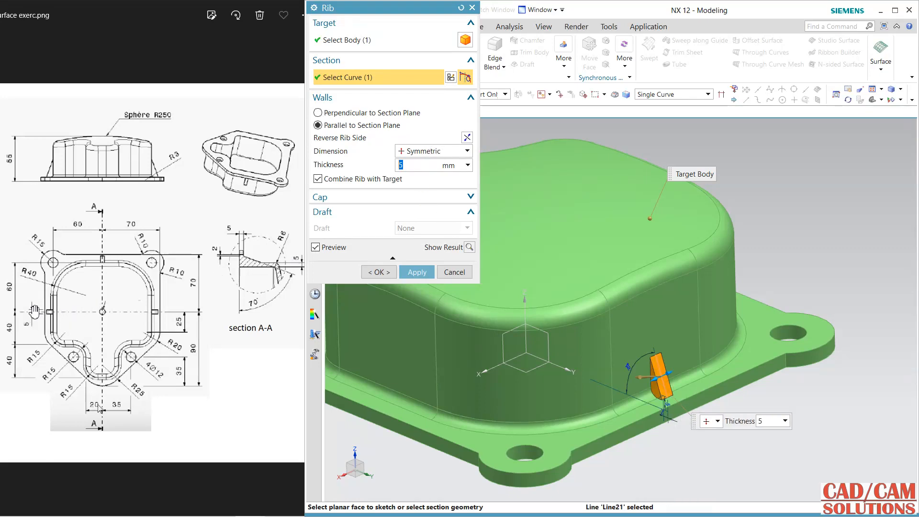
click(375, 273)
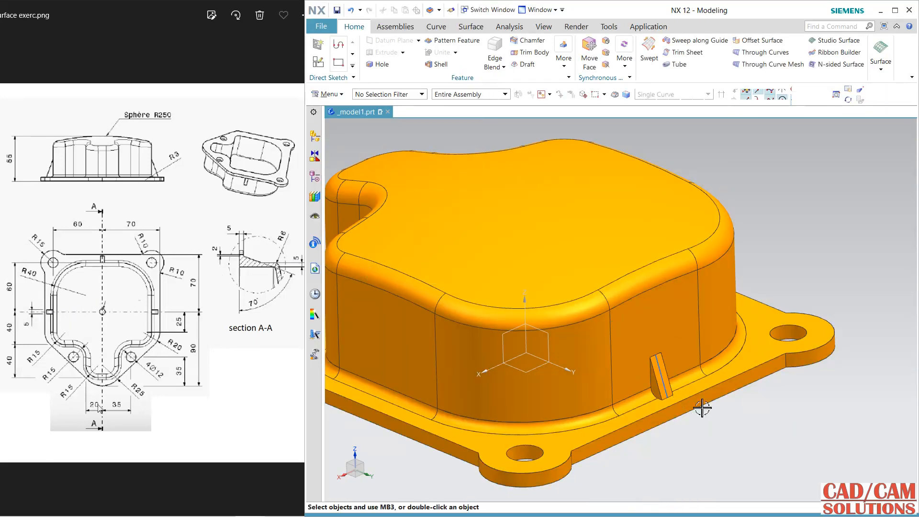
Create a sketch on the XZ datum plane with the X axis as horizontal reference and the plane's normal reversed.
scroll(609, 416, down, 3)
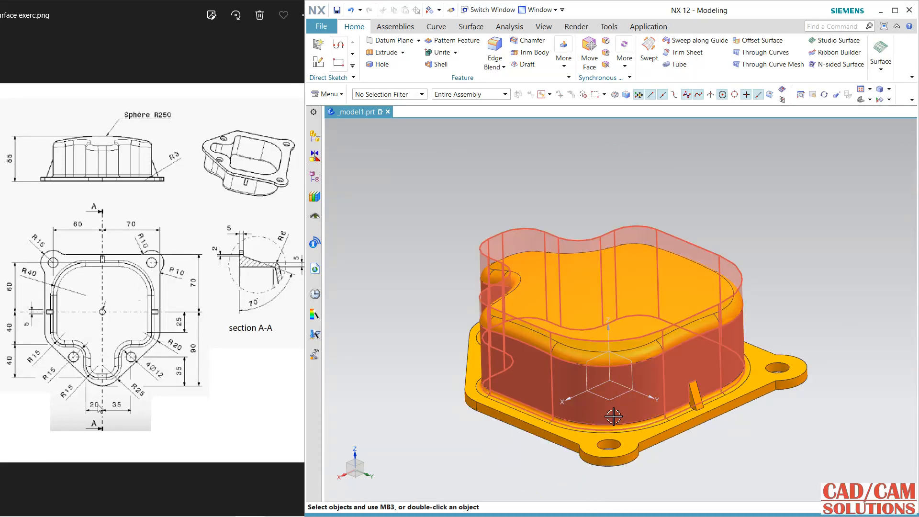
middle_drag(691, 365, 769, 407)
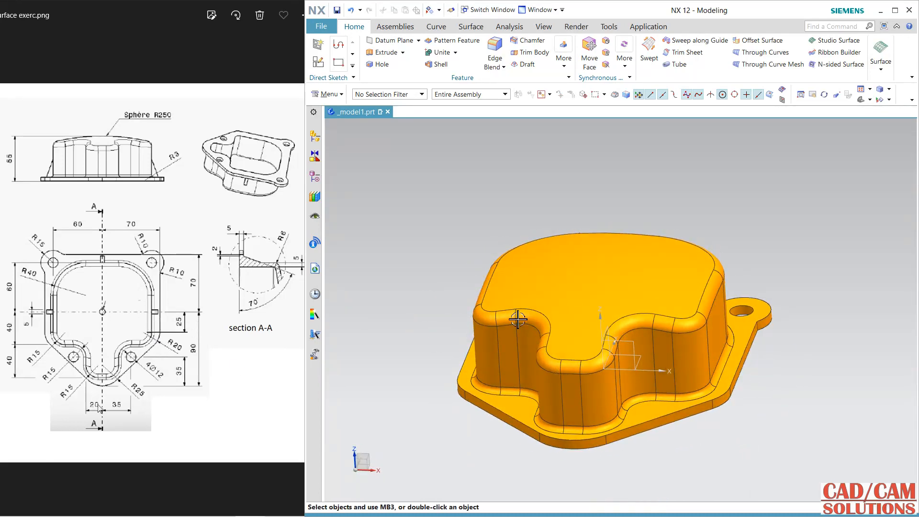
click(324, 65)
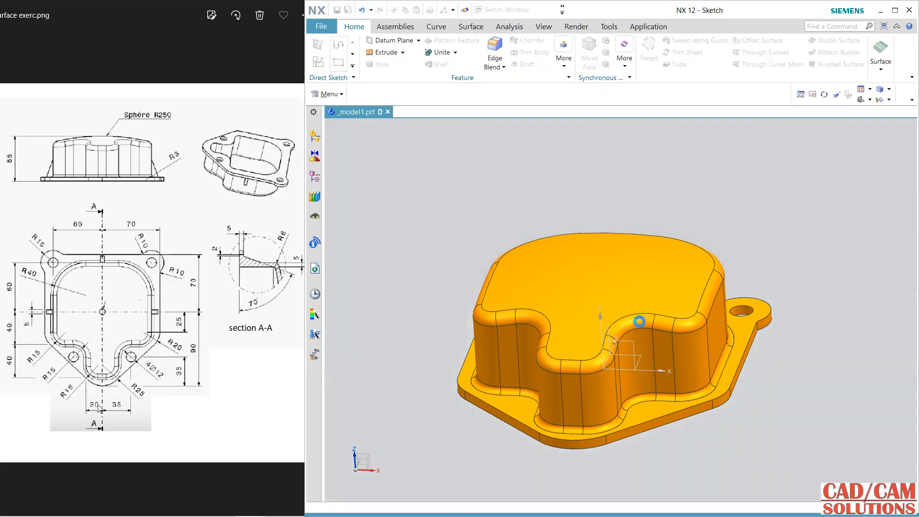
click(634, 351)
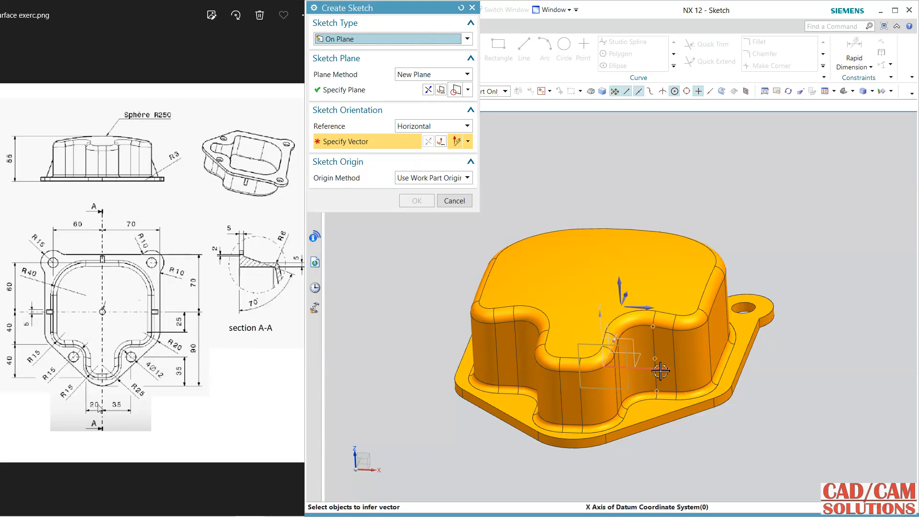
click(659, 373)
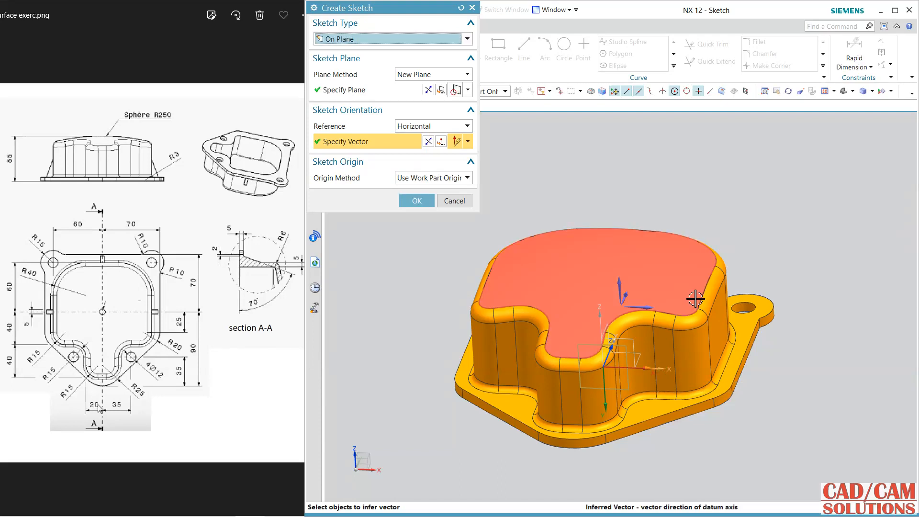
click(428, 94)
click(424, 203)
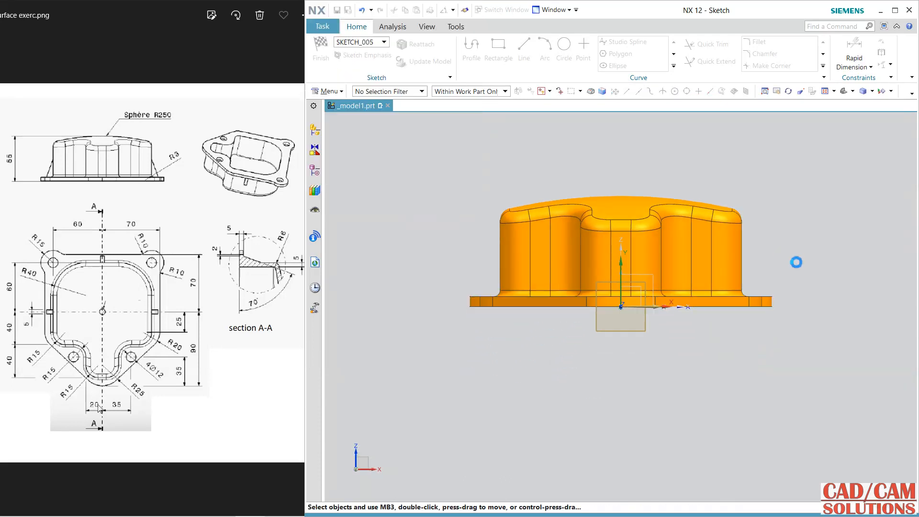
Sketch a sloped rib line about 21 mm long from the cover's +X outer wall down to the top of the flange.
scroll(789, 245, down, 3)
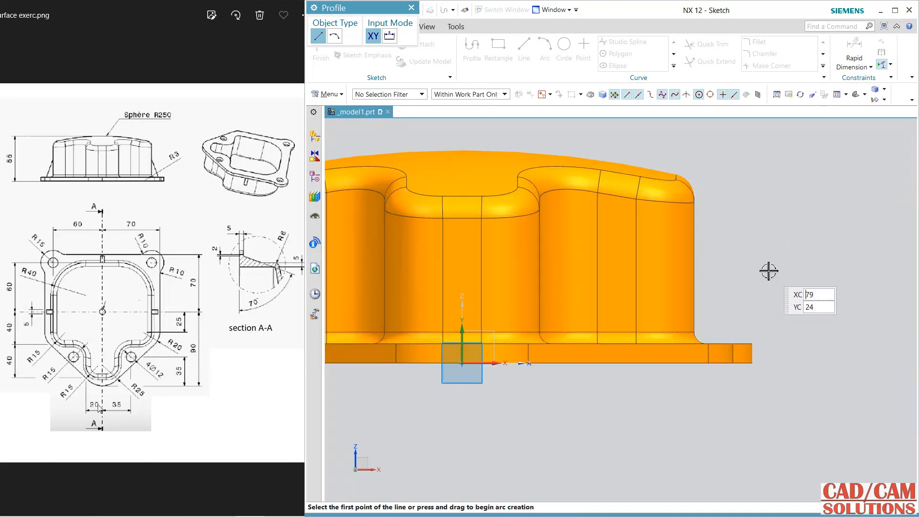
middle_drag(768, 267, 759, 285)
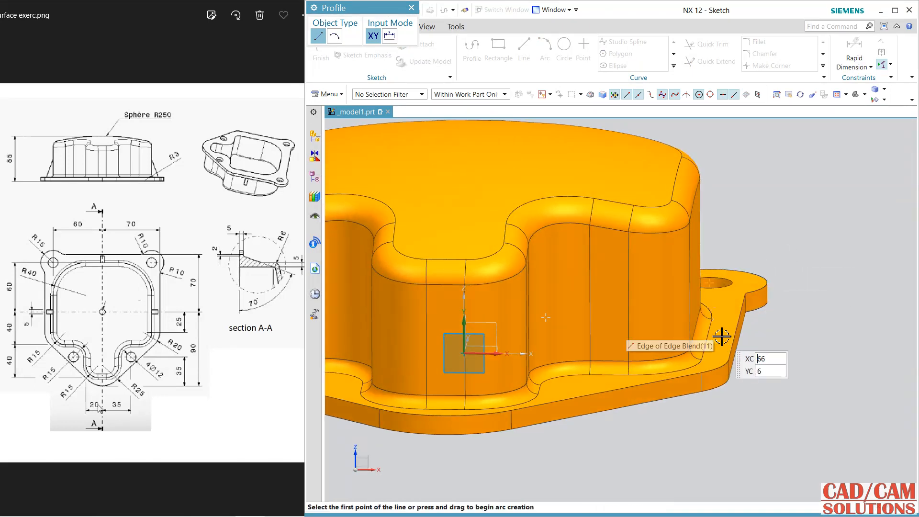
key(F8)
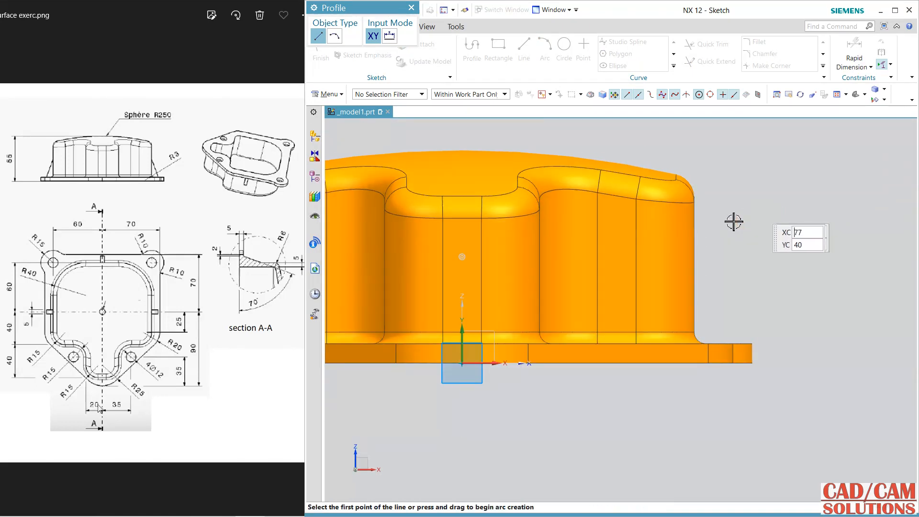
click(696, 270)
scroll(736, 345, down, 3)
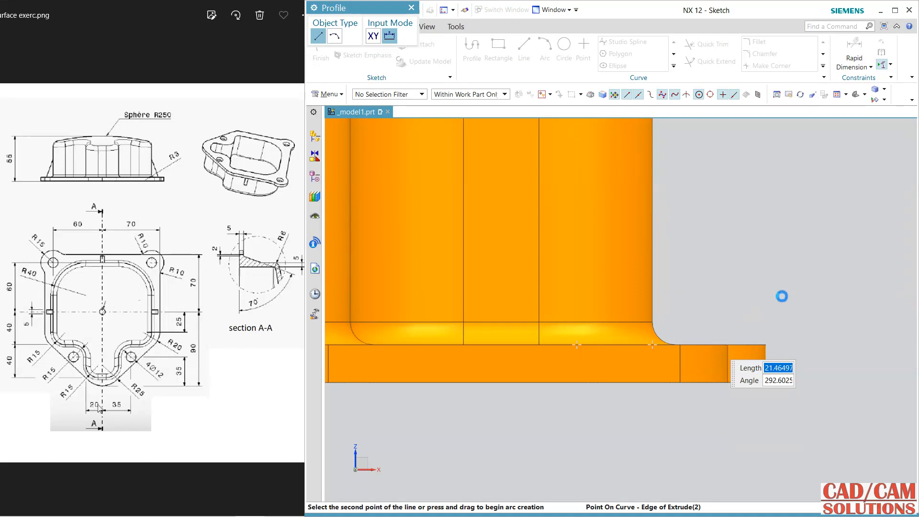
click(714, 344)
scroll(803, 292, up, 3)
key(Escape)
scroll(838, 355, up, 2)
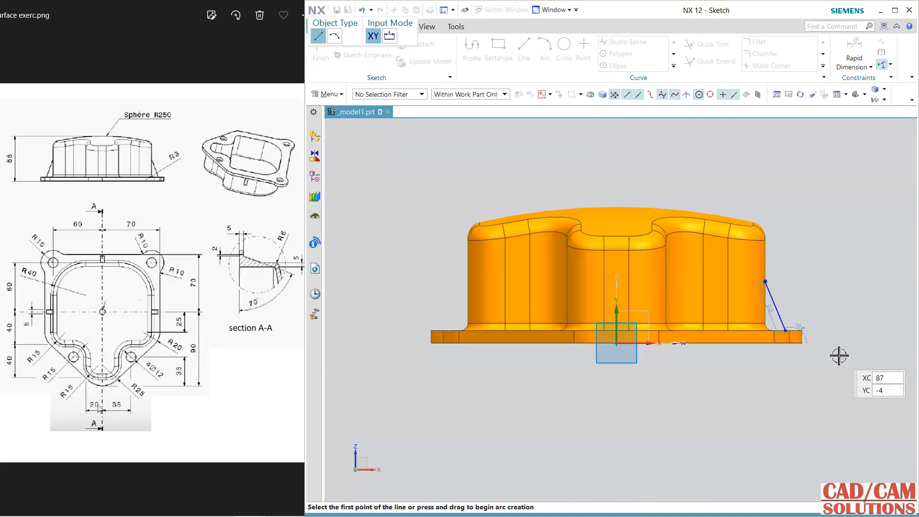
Sketch a second sloped rib line about 20 mm long from the cover's −X outer wall down to the top of the flange.
scroll(550, 301, down, 4)
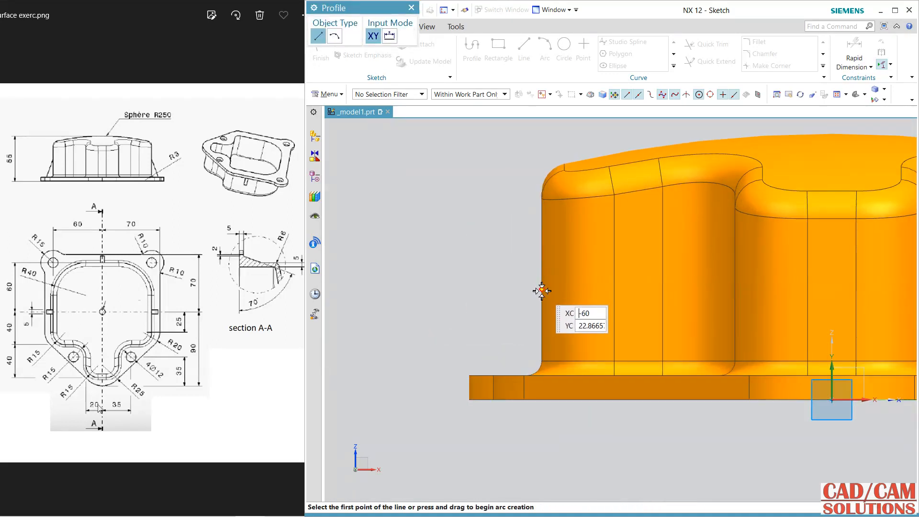
click(541, 290)
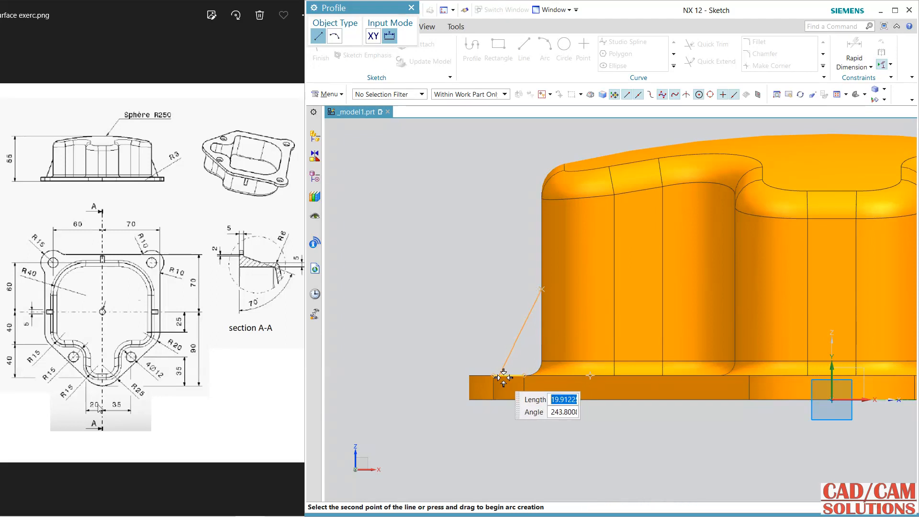
click(501, 375)
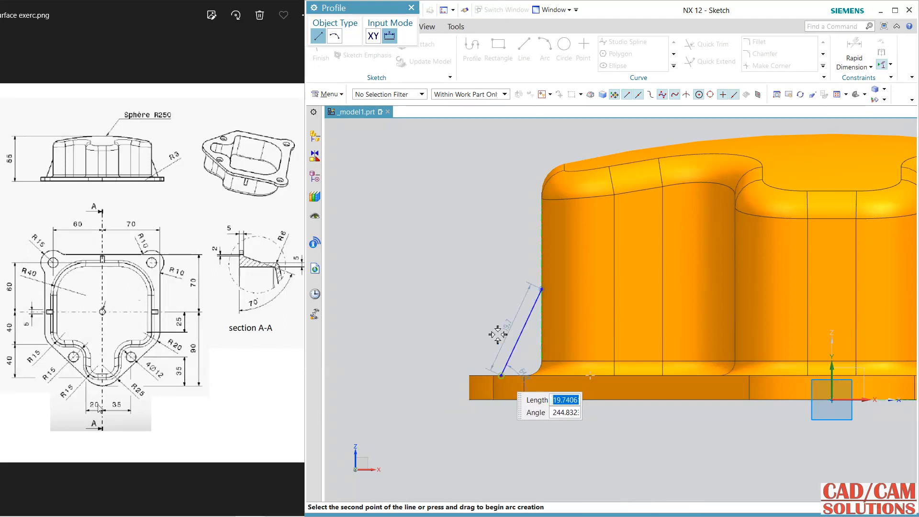
middle_click(497, 308)
middle_click(496, 308)
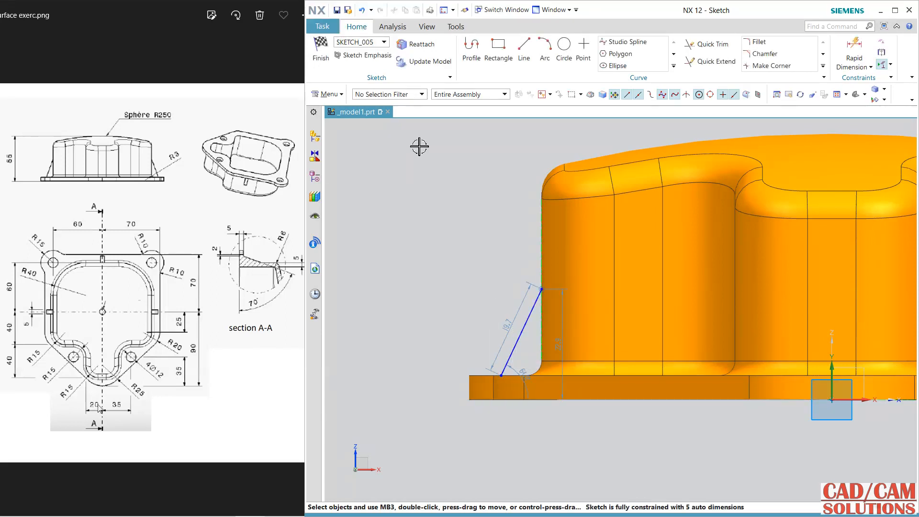
Dimension the −X rib line's lower endpoint horizontally 2 mm from the outer edge of the flange blend.
click(854, 51)
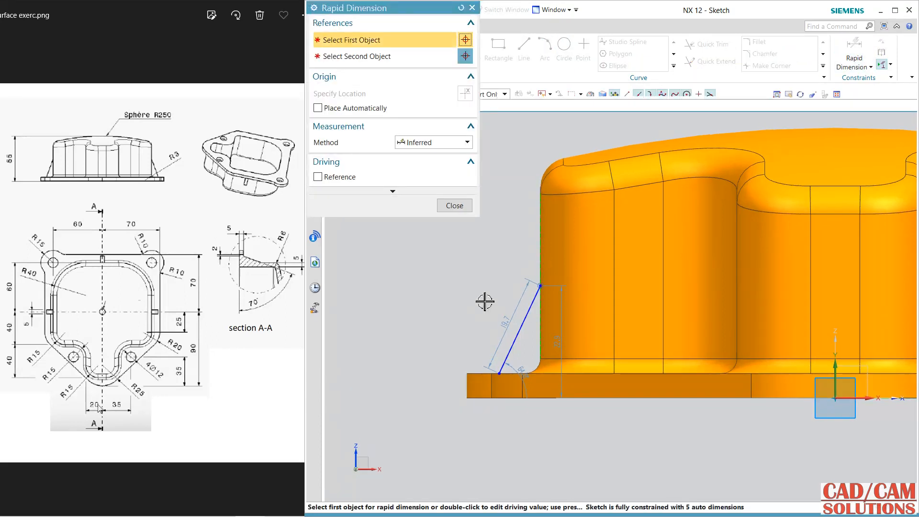
middle_drag(484, 302, 480, 310)
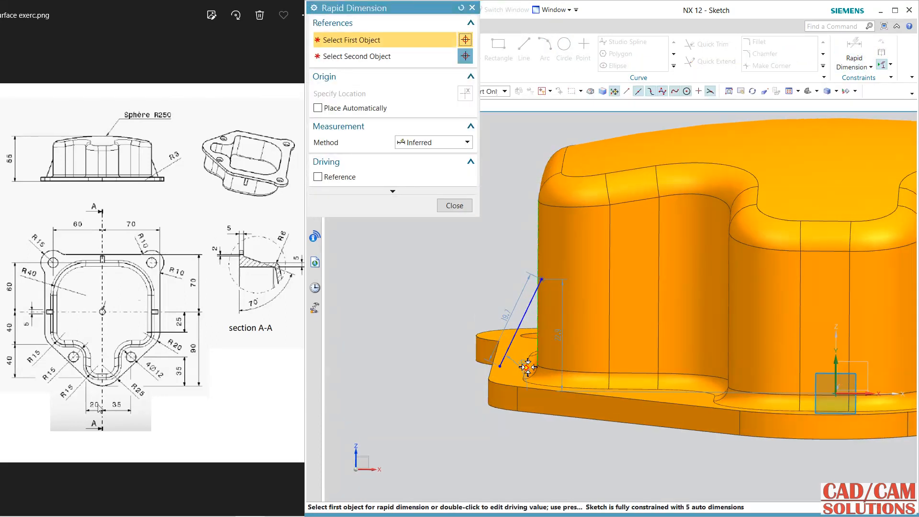
click(501, 367)
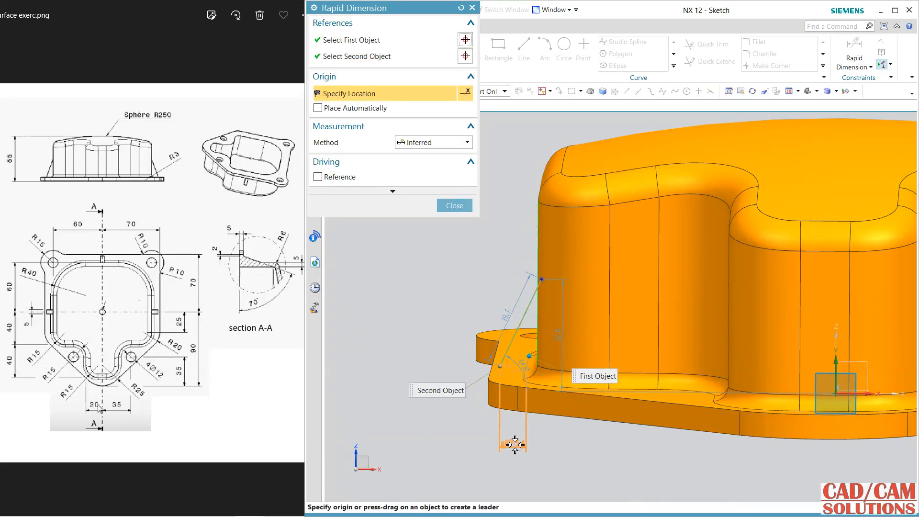
click(513, 437)
text(2)
key(Return)
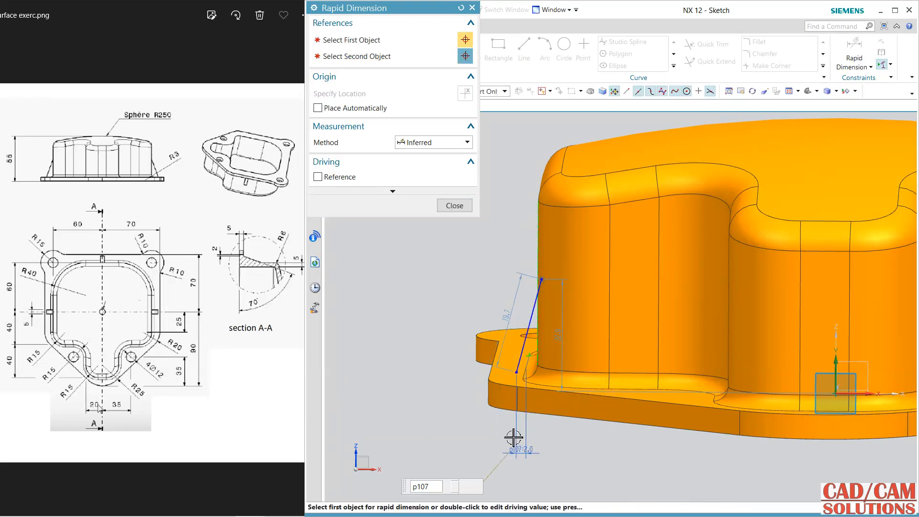
Dimension the +X rib line's lower endpoint horizontally 2 mm from the outer edge of the flange blend.
scroll(459, 417, down, 3)
scroll(818, 405, up, 6)
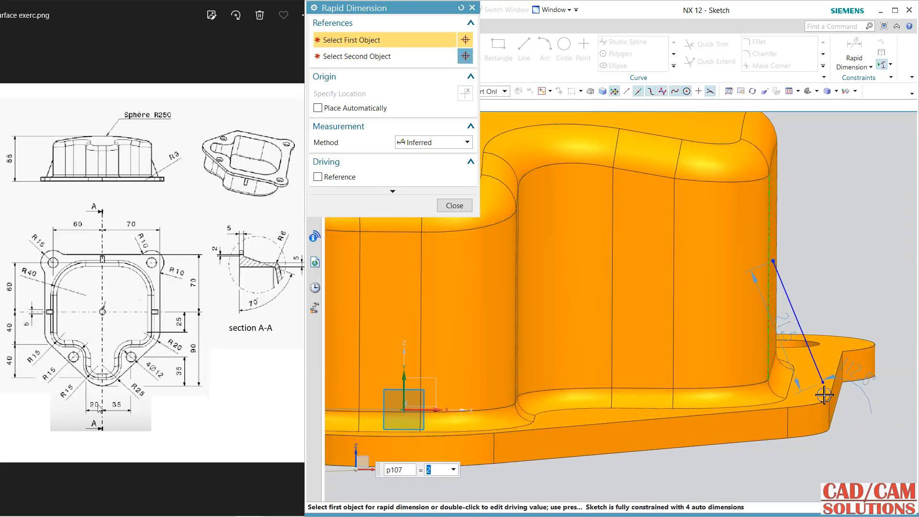
click(824, 376)
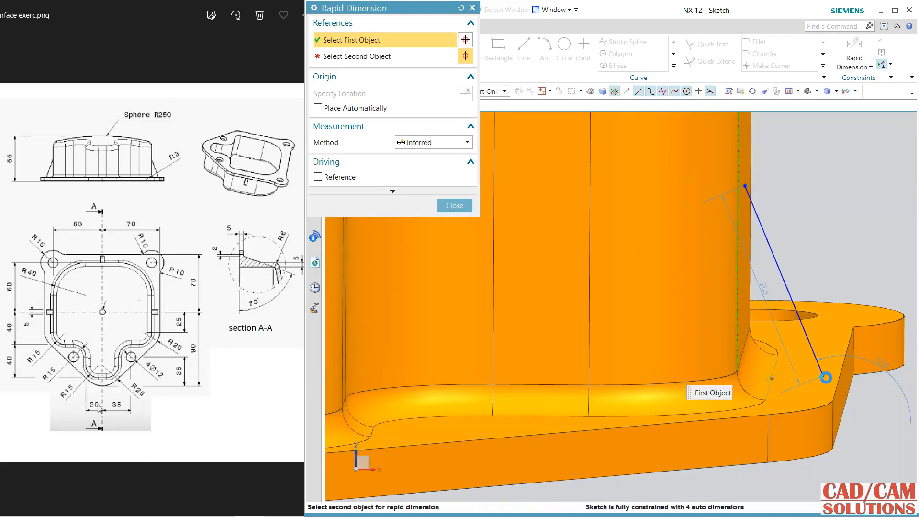
click(824, 377)
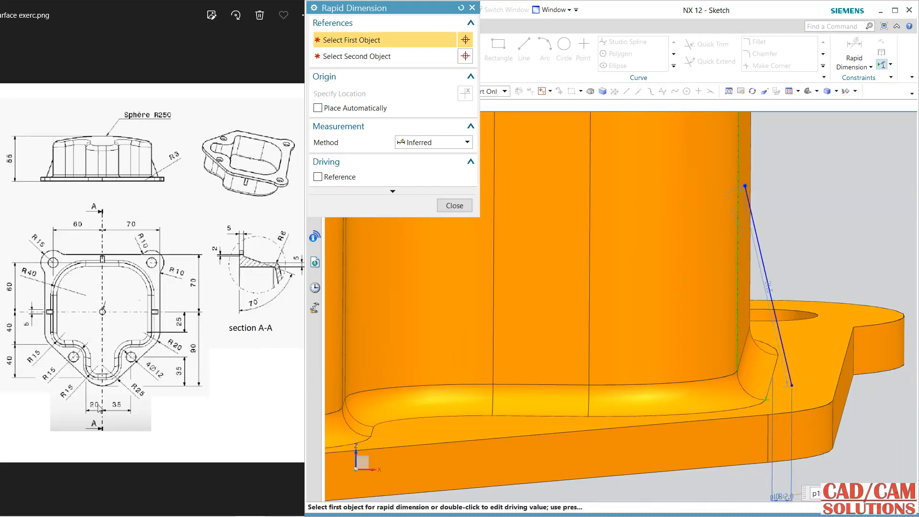
scroll(834, 256, down, 6)
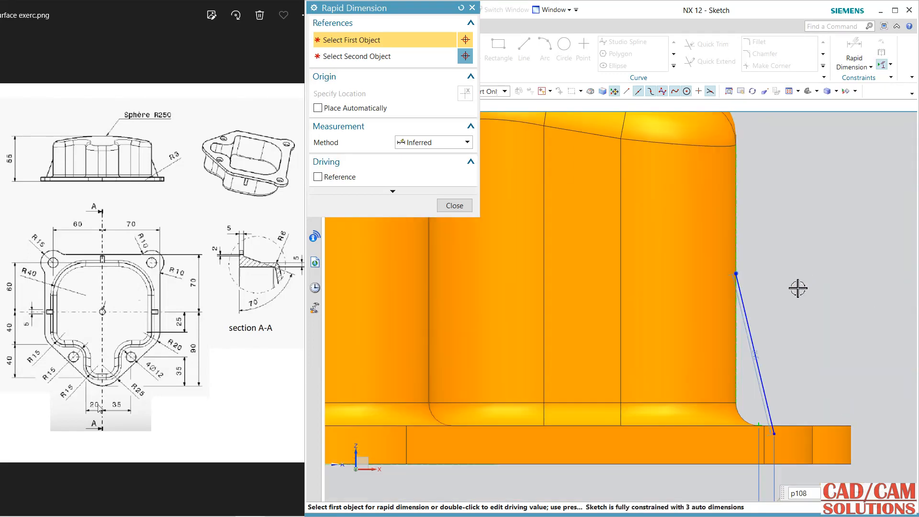
click(442, 210)
Dimension the +X rib line's lower endpoint vertically 5 mm above the flange's bottom edge.
scroll(780, 364, up, 5)
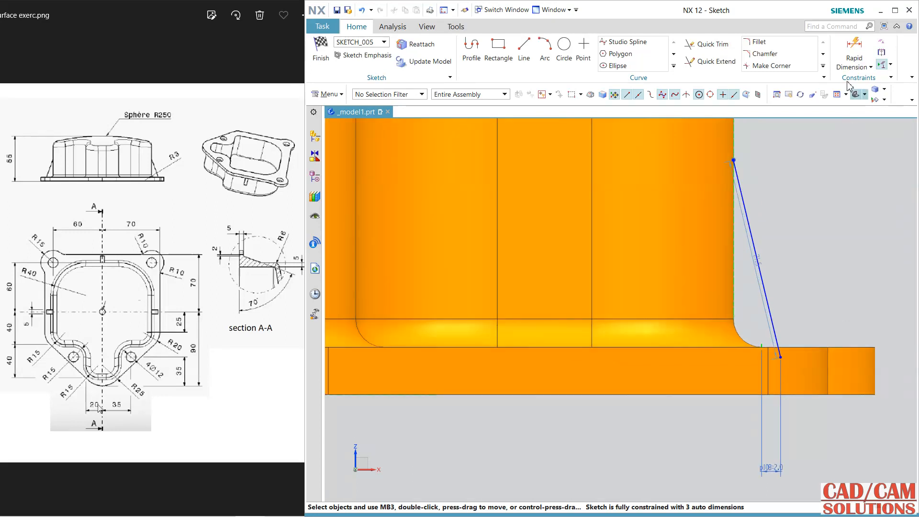
click(853, 48)
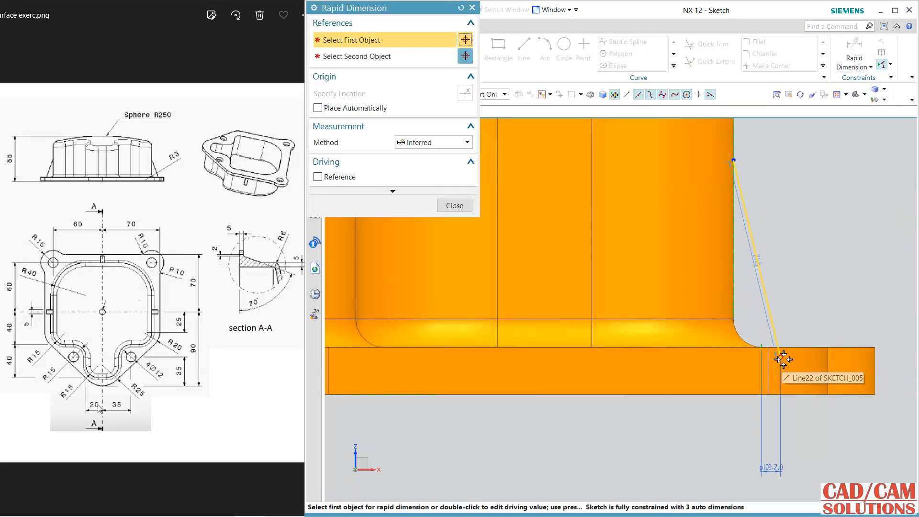
click(806, 396)
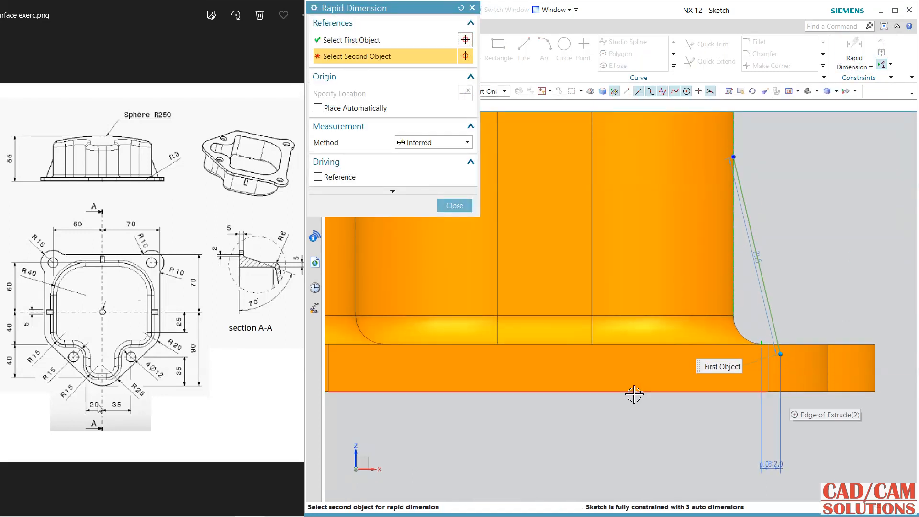
click(875, 378)
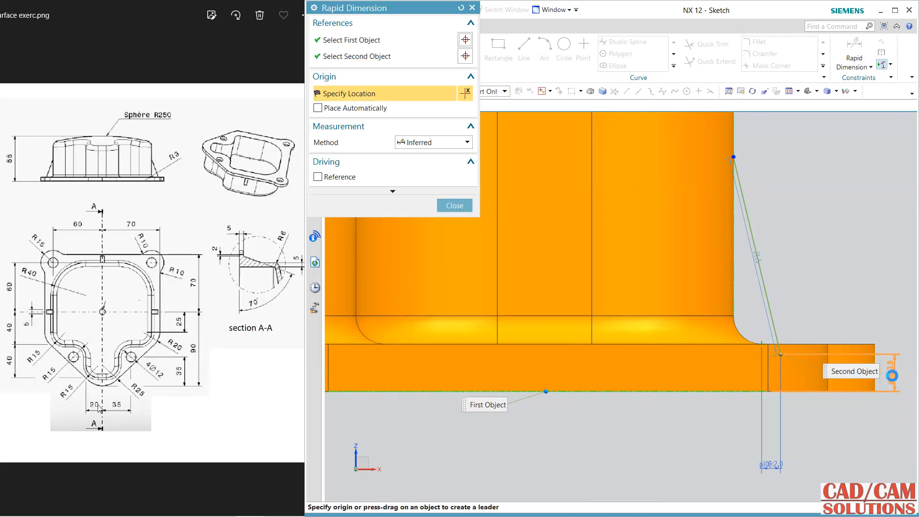
click(885, 393)
text(5)
key(Return)
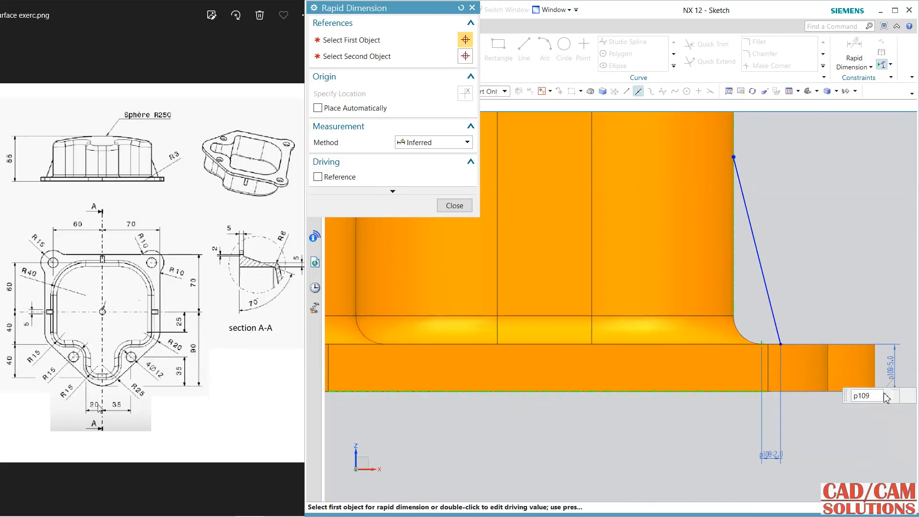
Dimension the −X rib line's lower endpoint vertically 5 mm above the flange's bottom edge.
scroll(837, 269, down, 1)
scroll(751, 302, down, 2)
scroll(410, 273, up, 2)
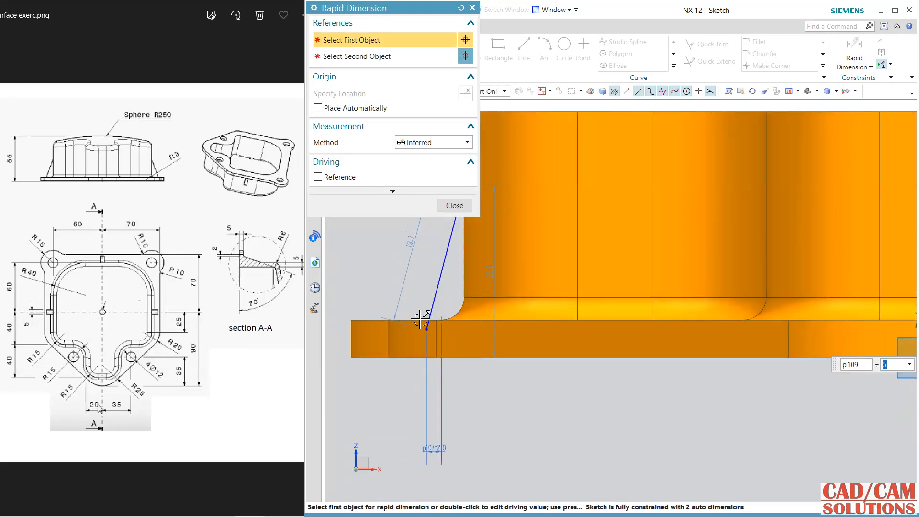
click(426, 332)
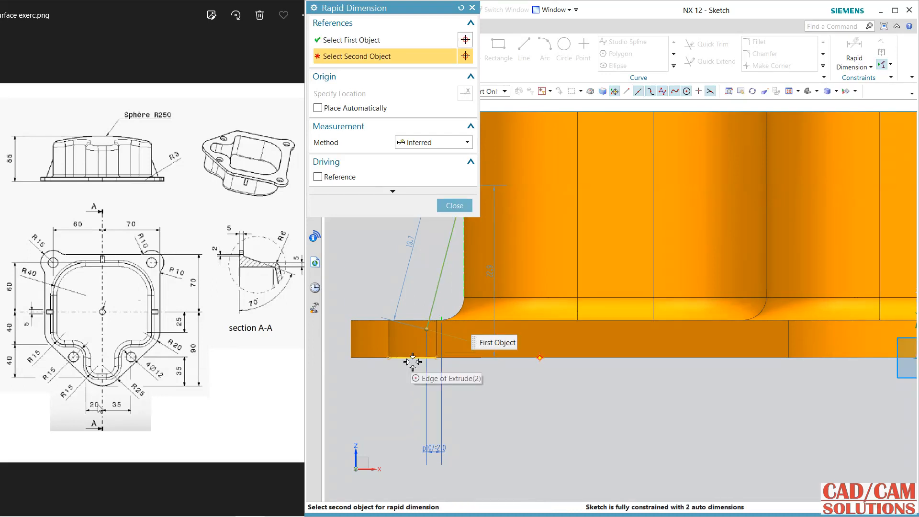
click(412, 358)
click(349, 357)
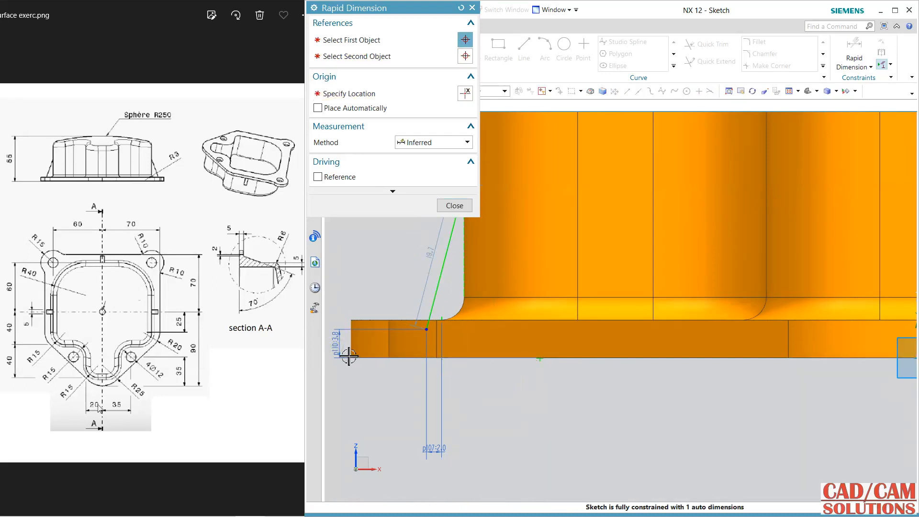
text(5)
key(Return)
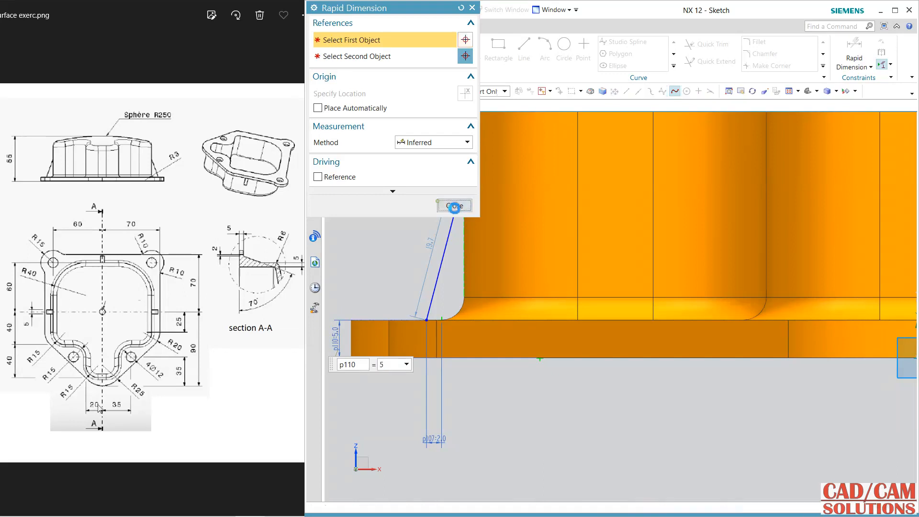
click(454, 205)
Add a 70° angular dimension between the −X rib line and the flange's top edge.
click(855, 66)
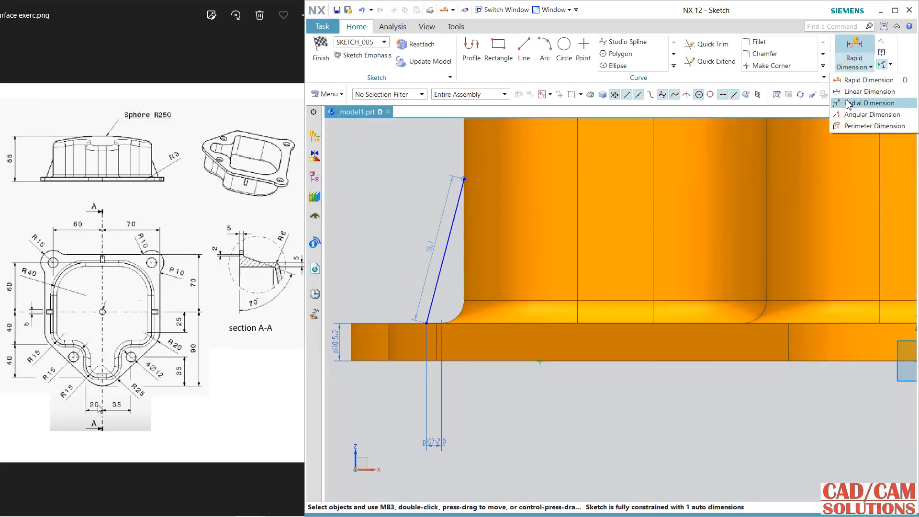
click(849, 115)
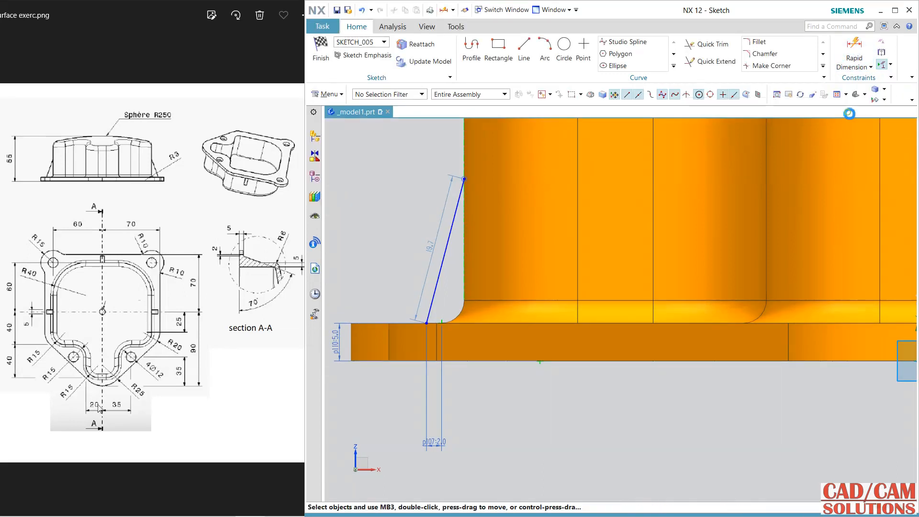
click(445, 254)
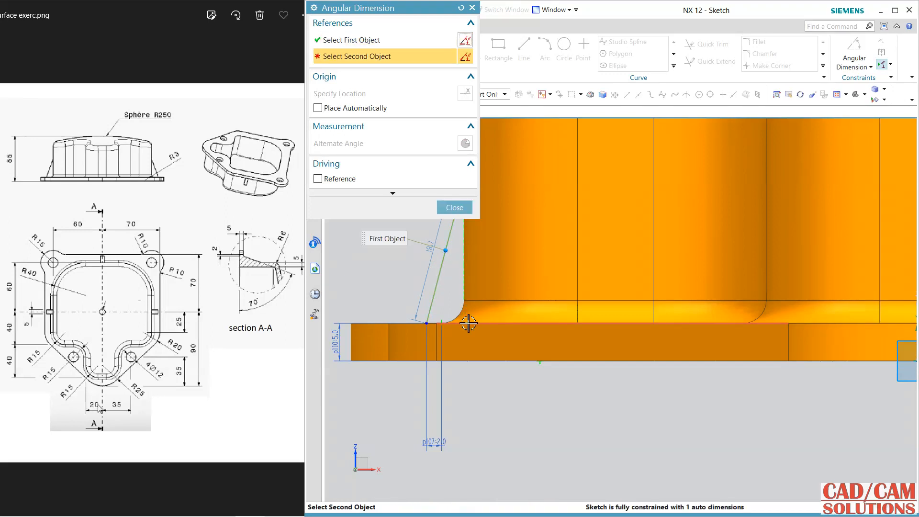
click(469, 323)
click(492, 284)
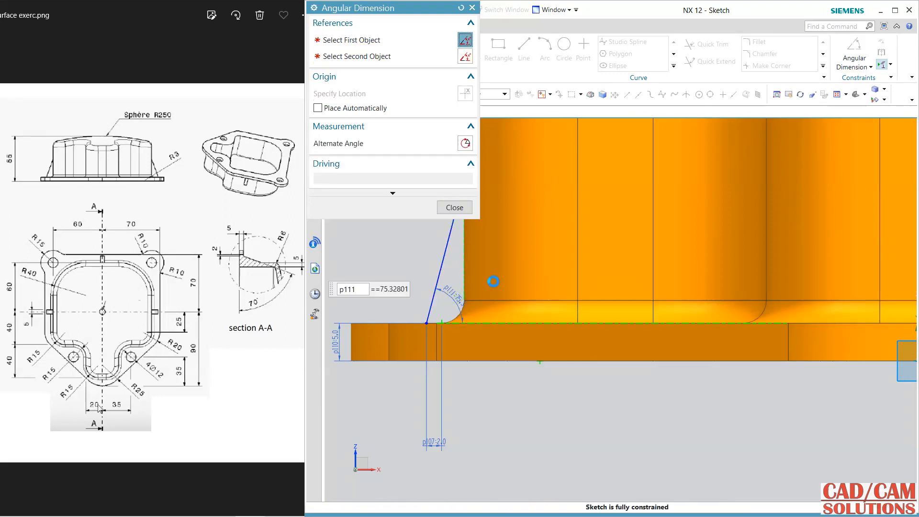
scroll(601, 344, down, 6)
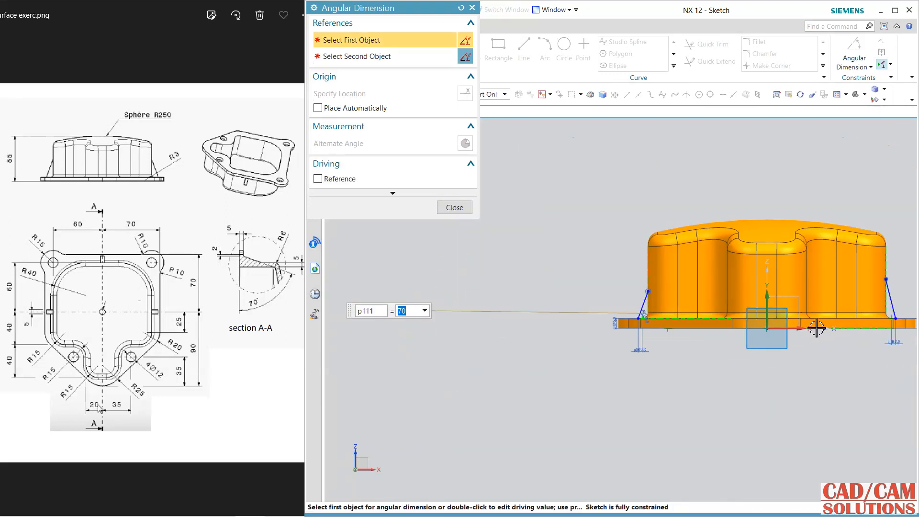
Add an angular dimension between the +X rib line and the flange's top edge.
scroll(886, 305, up, 6)
click(840, 309)
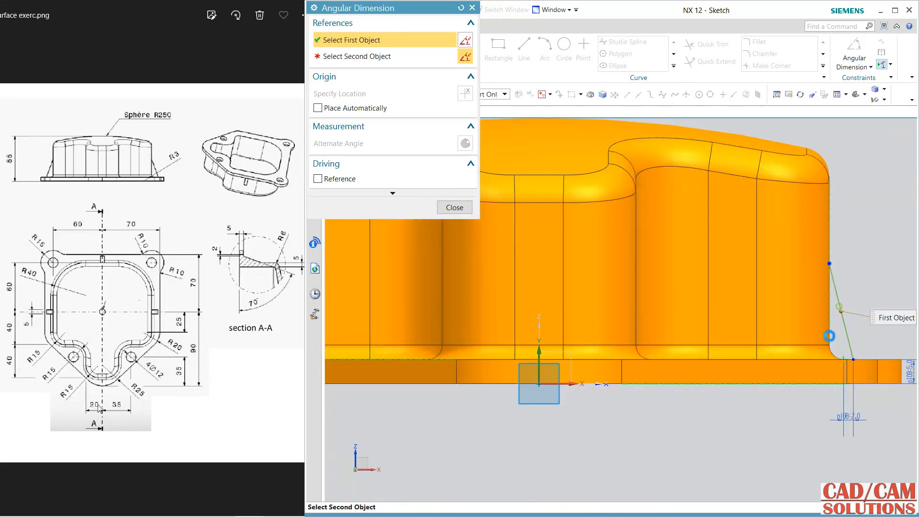
click(796, 316)
click(778, 318)
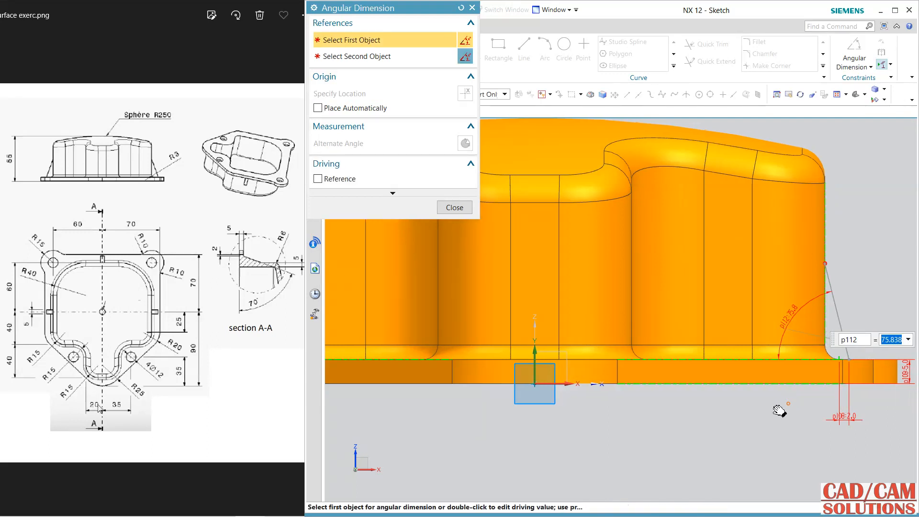
shift+middle_drag(781, 406, 711, 391)
click(457, 207)
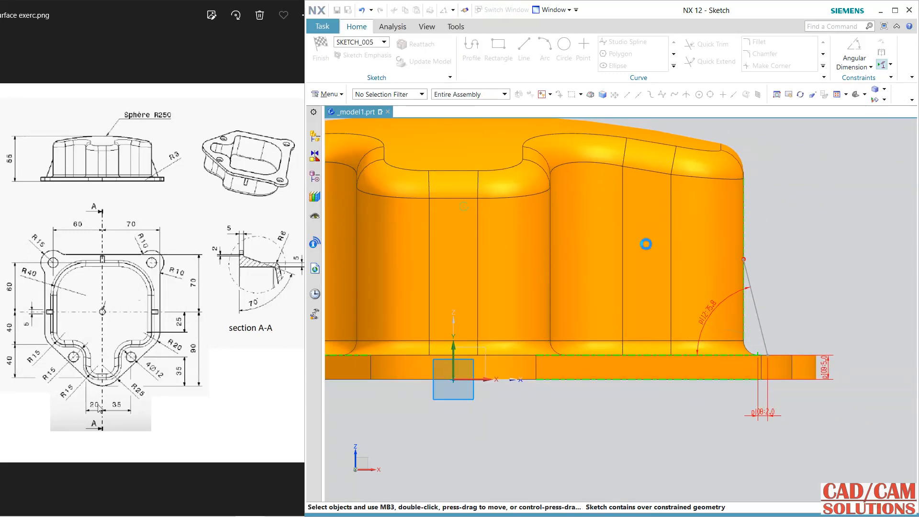
Delete the overconstraining coincident constraint at the +X rib line's upper endpoint.
scroll(759, 269, up, 3)
scroll(760, 270, up, 2)
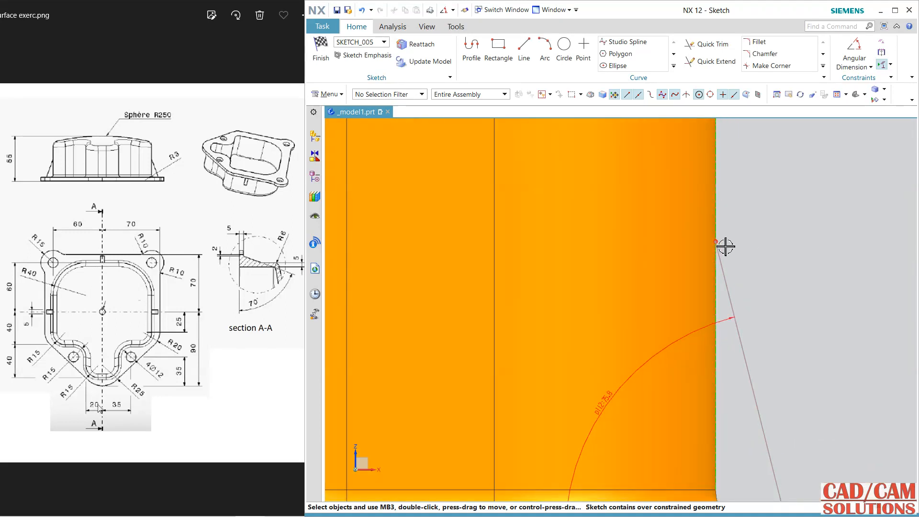
click(724, 245)
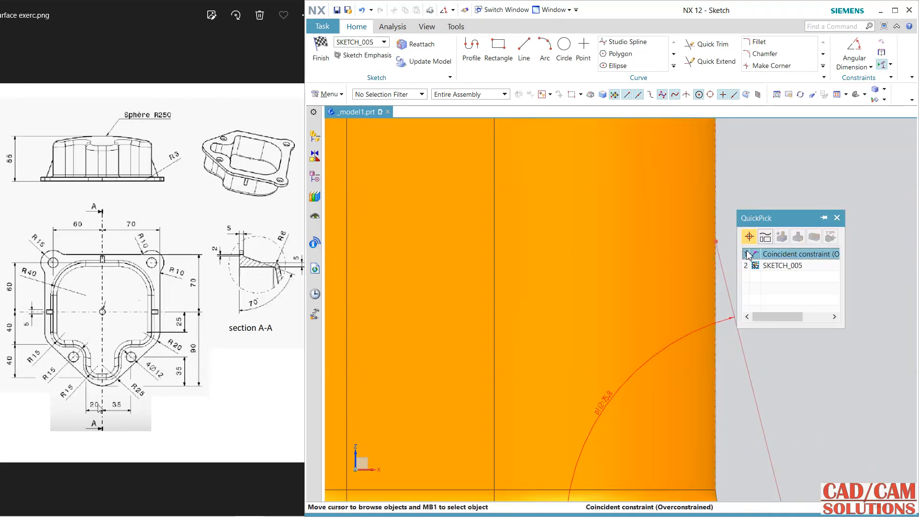
click(749, 252)
key(Delete)
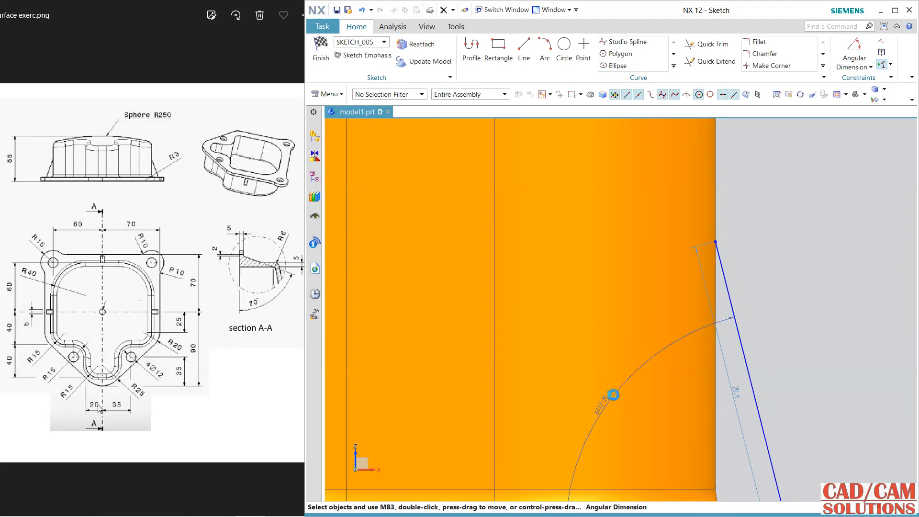
Set the angle between the +X rib line and the flange's top edge to 70°.
text(70)
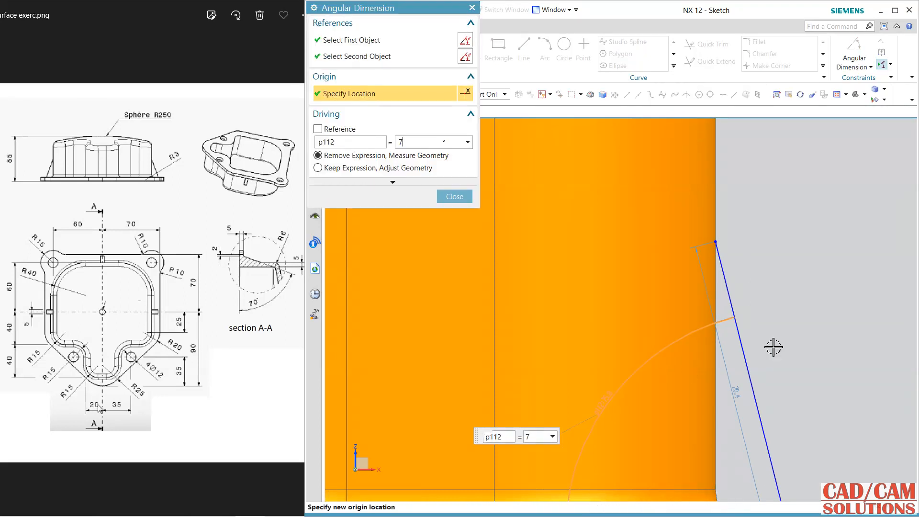
key(Return)
scroll(790, 291, down, 3)
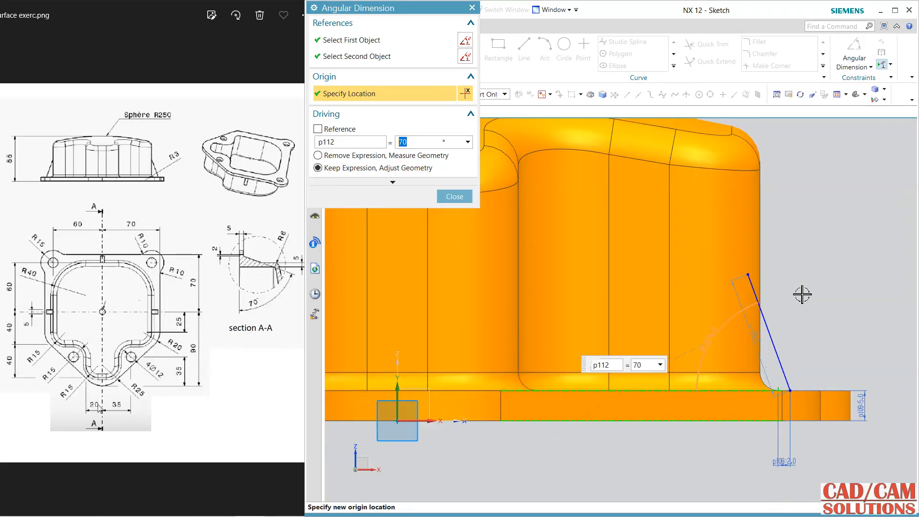
click(454, 196)
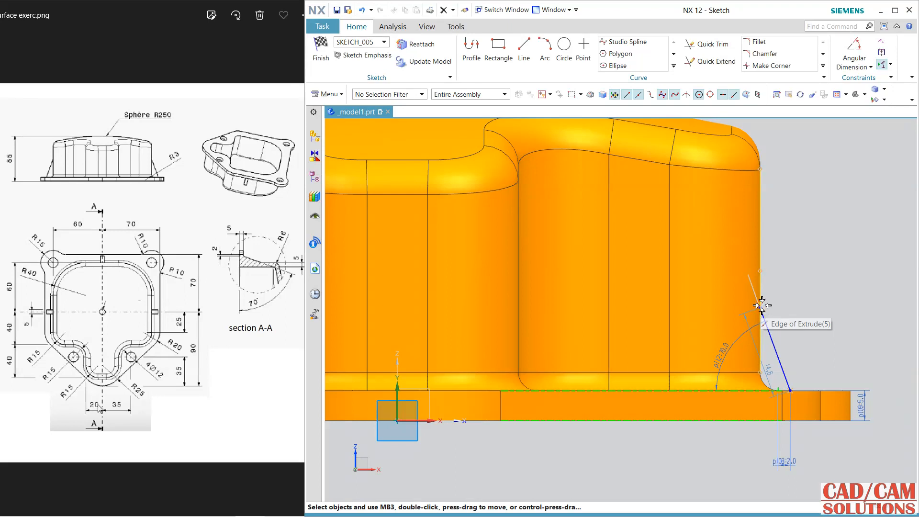
Attach the +X rib line's upper endpoint to the cover's outer wall edge and finish the sketch.
drag(752, 299, 757, 312)
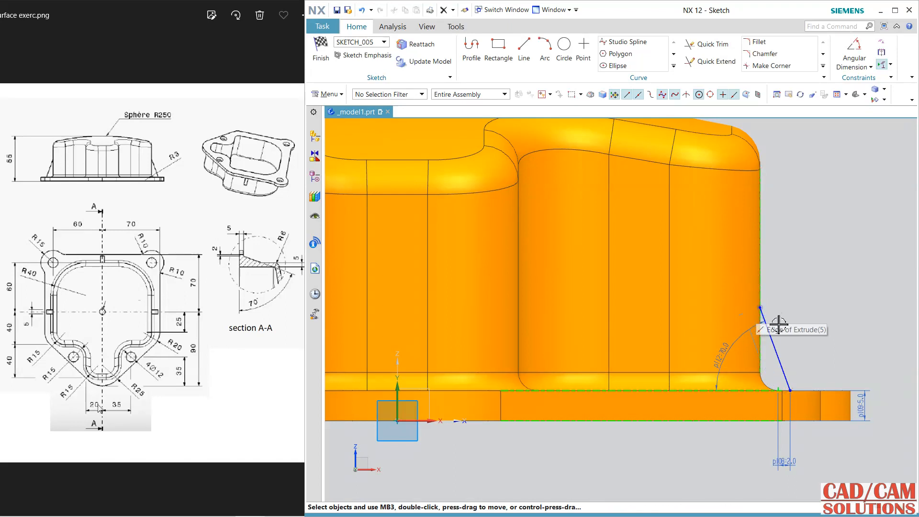
scroll(785, 328, up, 3)
scroll(814, 311, down, 5)
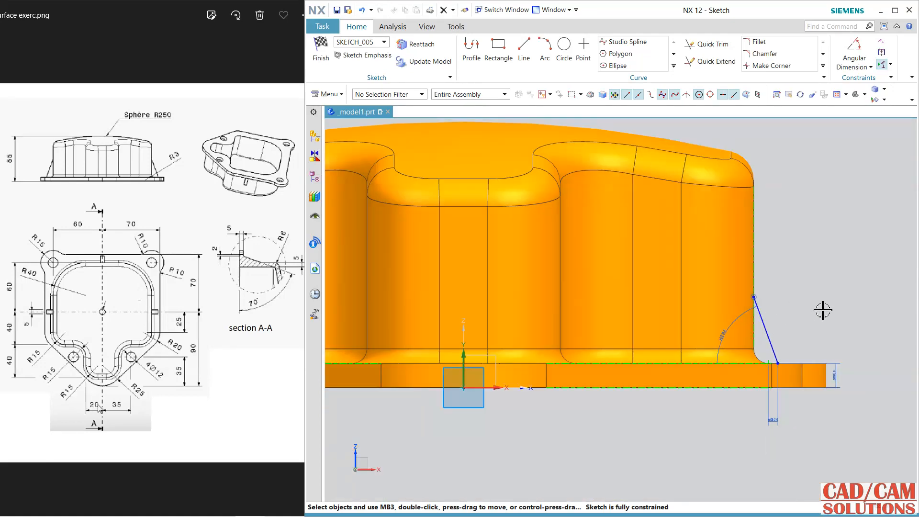
click(321, 50)
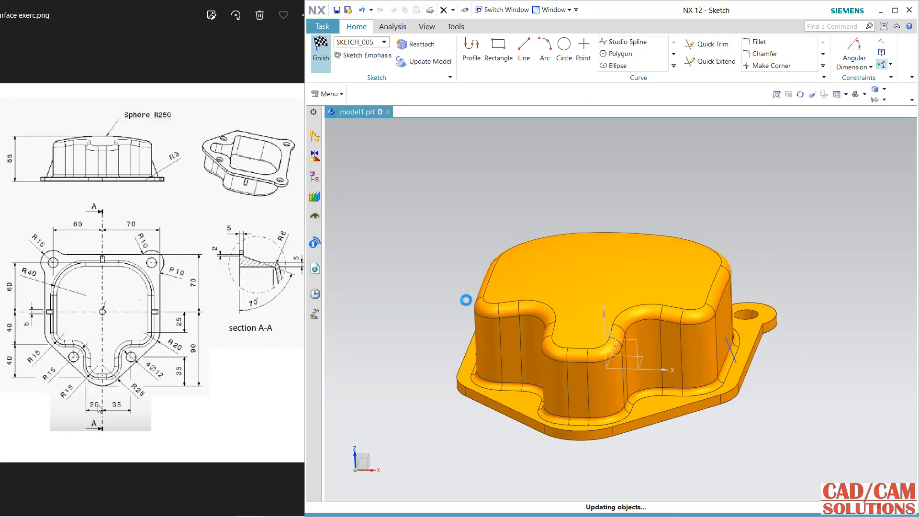
Create a 5 mm thick symmetric rib from the +X sketch line, parallel to the section plane and combined with the cover body.
mouse_move(711, 240)
middle_down()
mouse_move(687, 201)
mouse_move(683, 209)
middle_up()
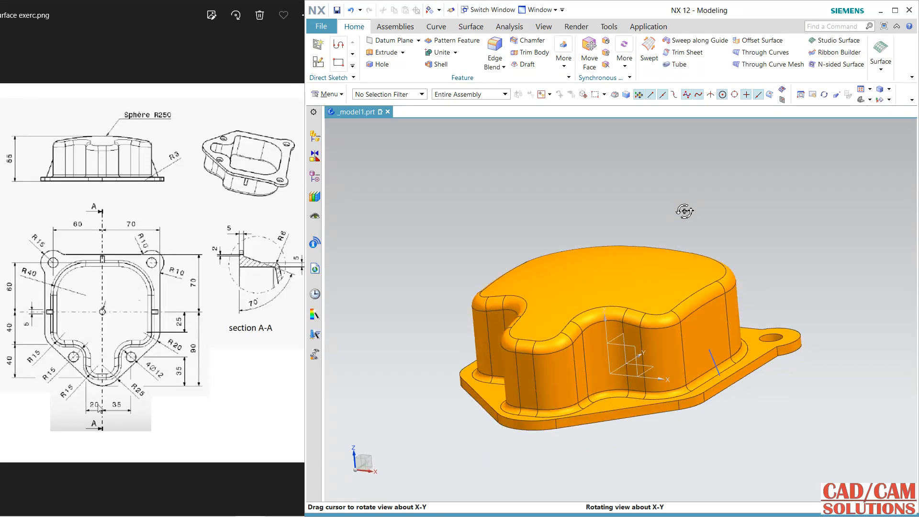
click(564, 56)
click(602, 154)
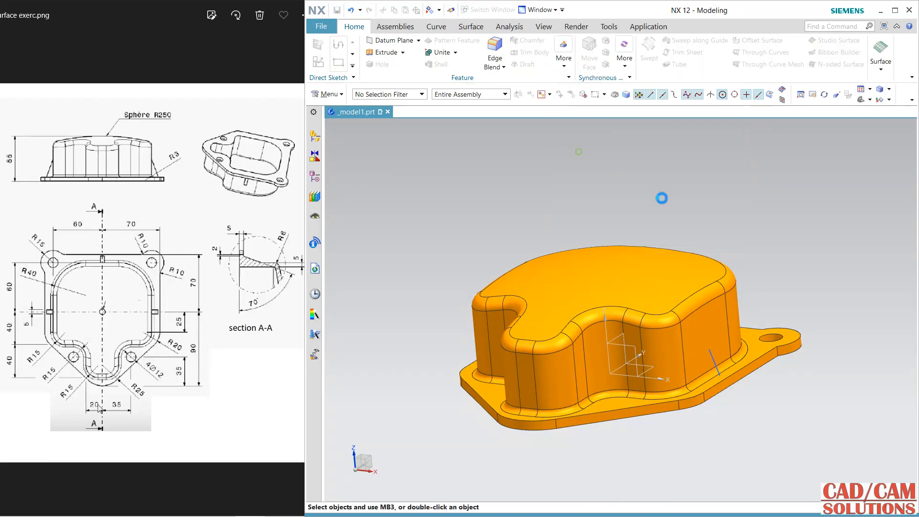
scroll(770, 378, up, 6)
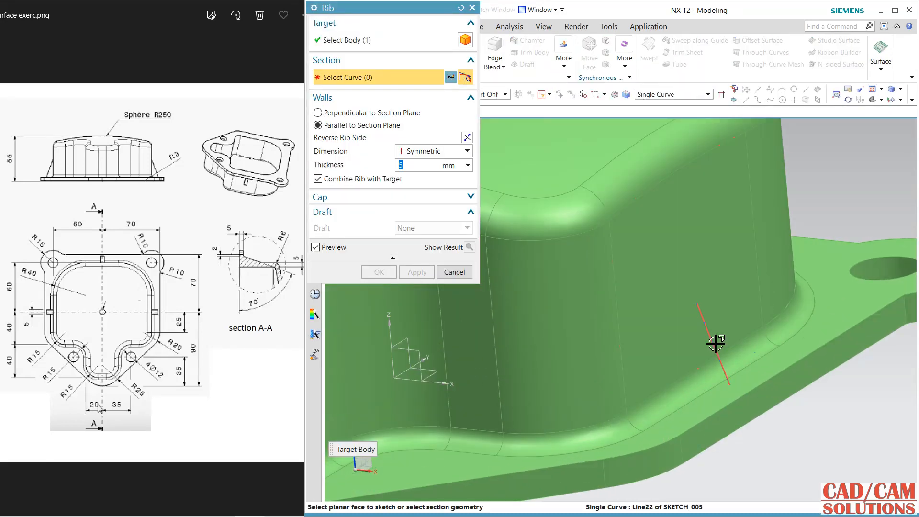
click(714, 349)
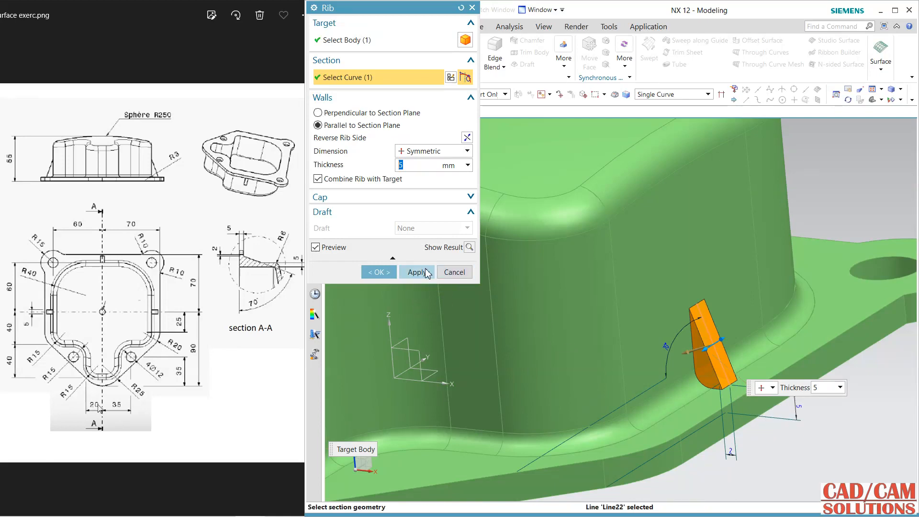
click(426, 272)
middle_drag(728, 349, 693, 397)
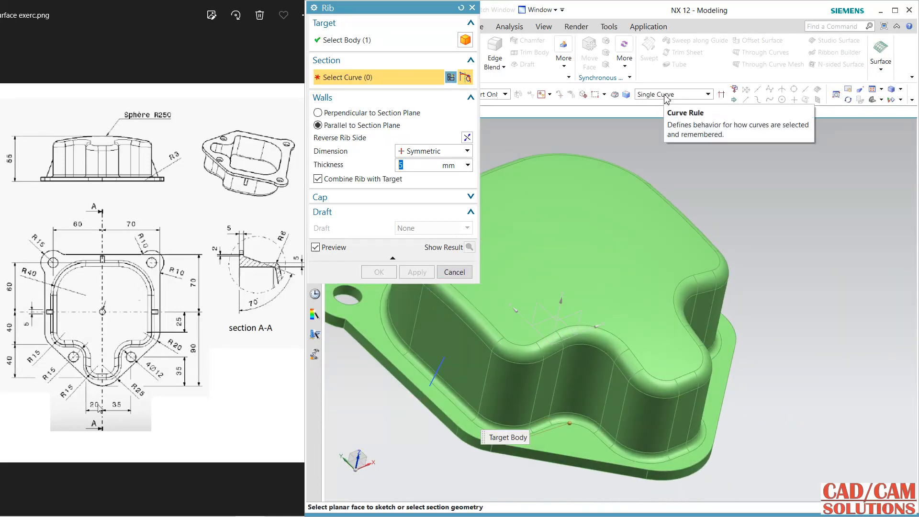
Create a 5 mm thick symmetric rib from the -X sketch line, parallel to the section plane and combined with the cover body.
click(440, 367)
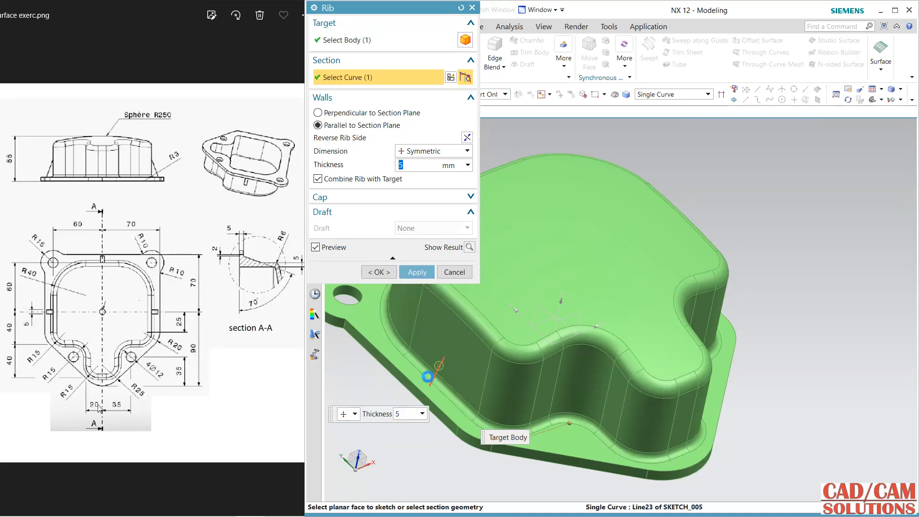
click(379, 272)
scroll(753, 325, down, 3)
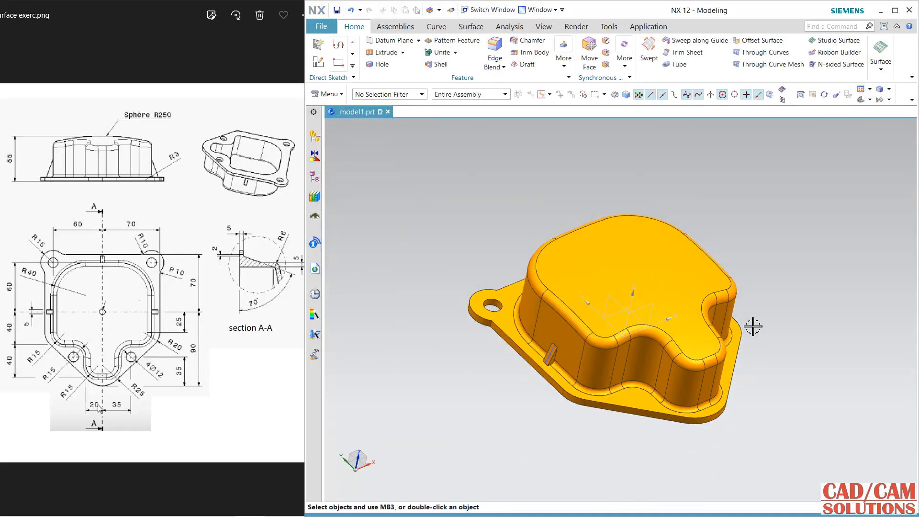
Create a new sketch on the XY plane for the remaining two flange holes.
mouse_move(752, 325)
middle_down()
mouse_move(656, 312)
mouse_move(674, 300)
mouse_move(674, 314)
middle_up()
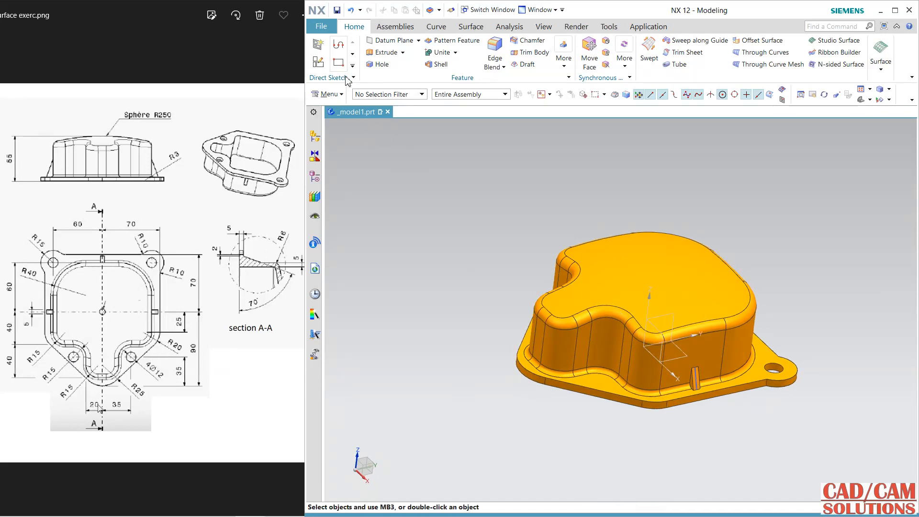
click(318, 64)
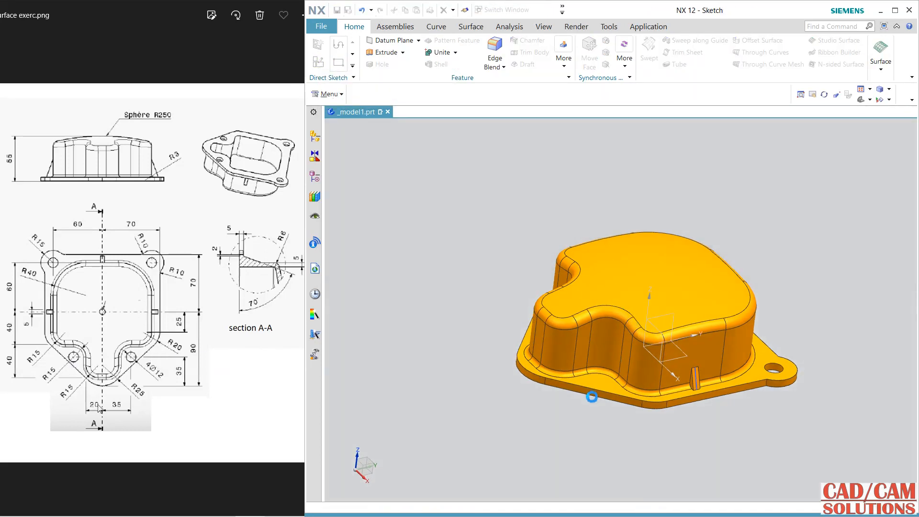
click(673, 377)
click(674, 375)
middle_click(596, 433)
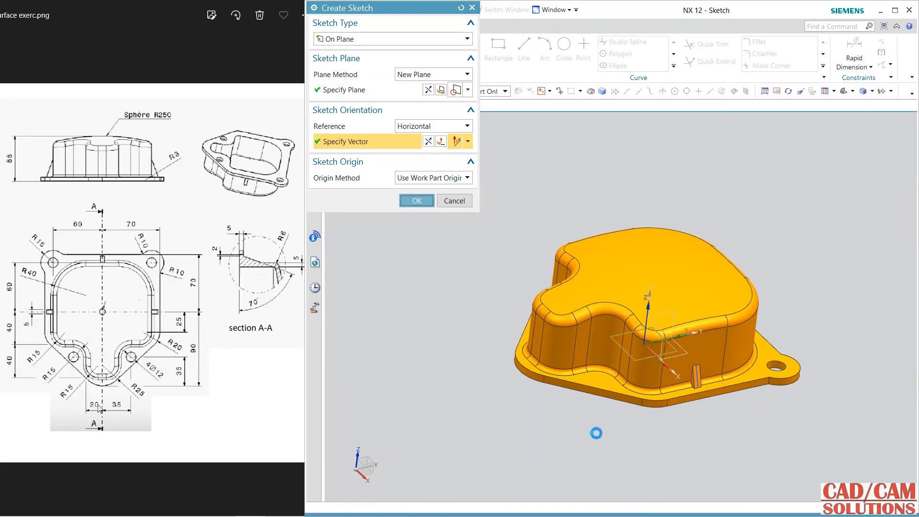
scroll(691, 445, up, 3)
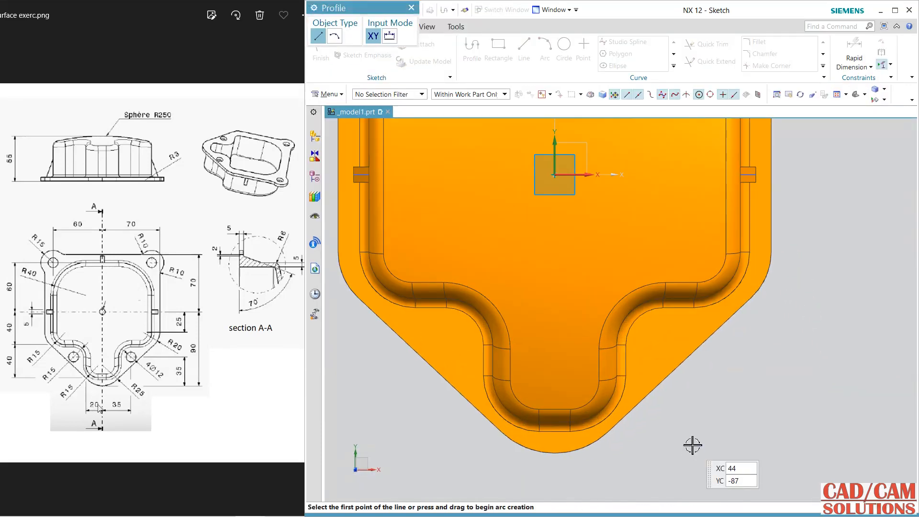
Draw a 12 mm diameter circle on the +X side of the flange, beside the cover's narrow end.
key(Escape)
click(564, 44)
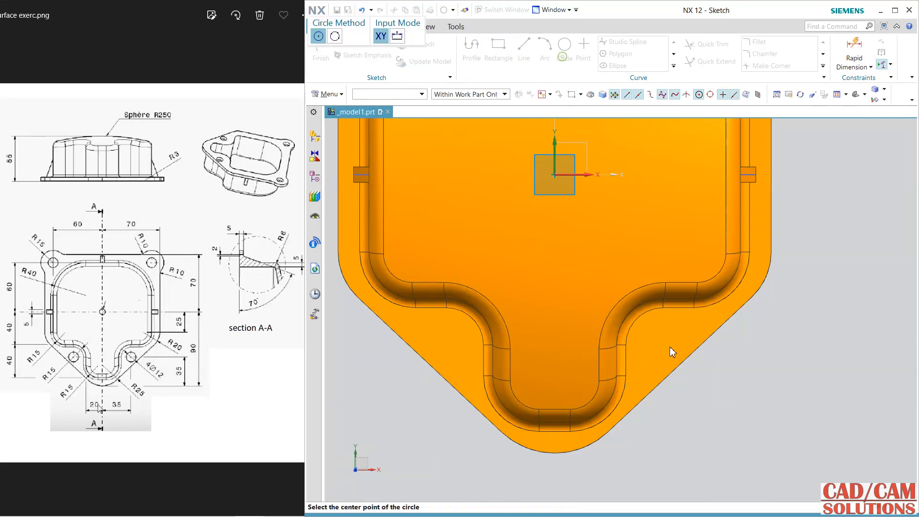
click(660, 344)
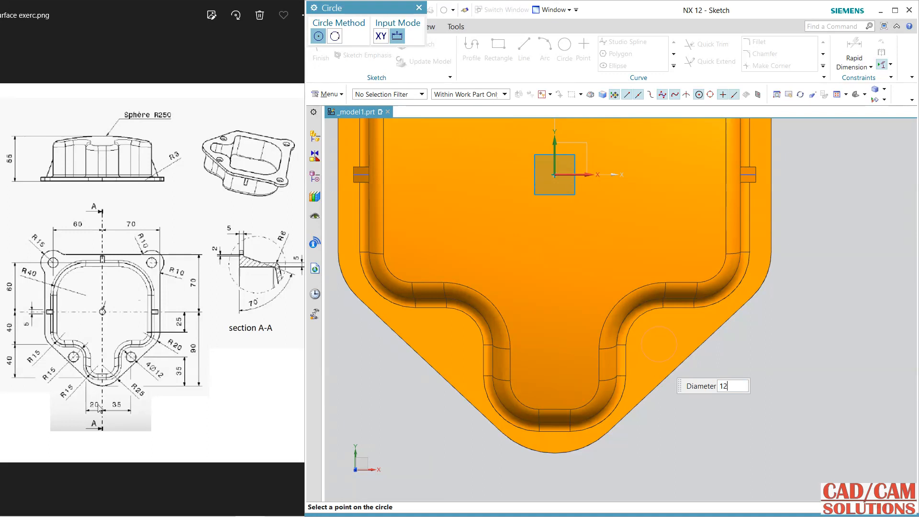
key(Return)
key(Escape)
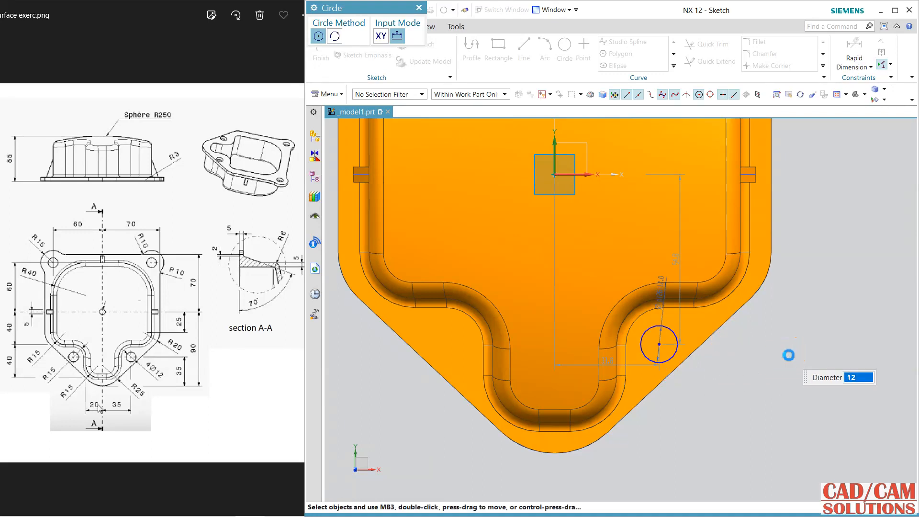
Set the horizontal distance from the sketch's vertical axis to the circle's center to 35 mm.
click(851, 66)
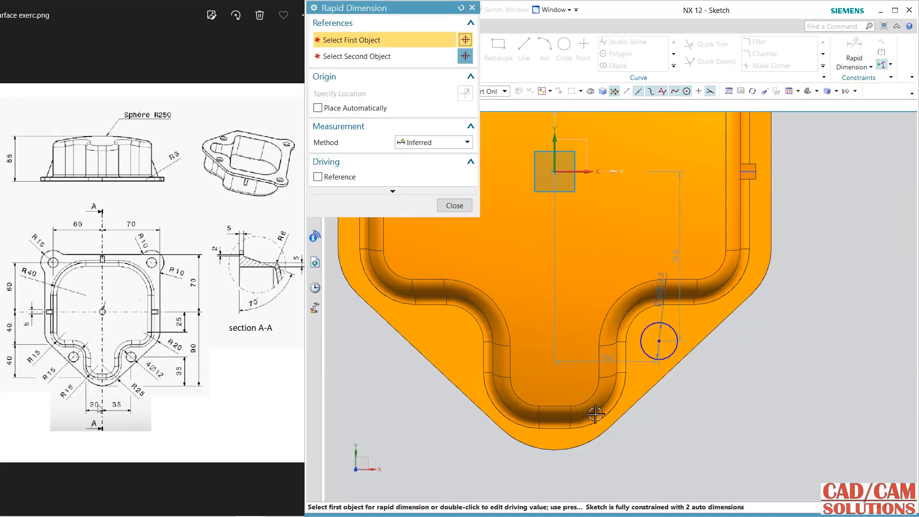
click(608, 359)
click(751, 397)
text(35)
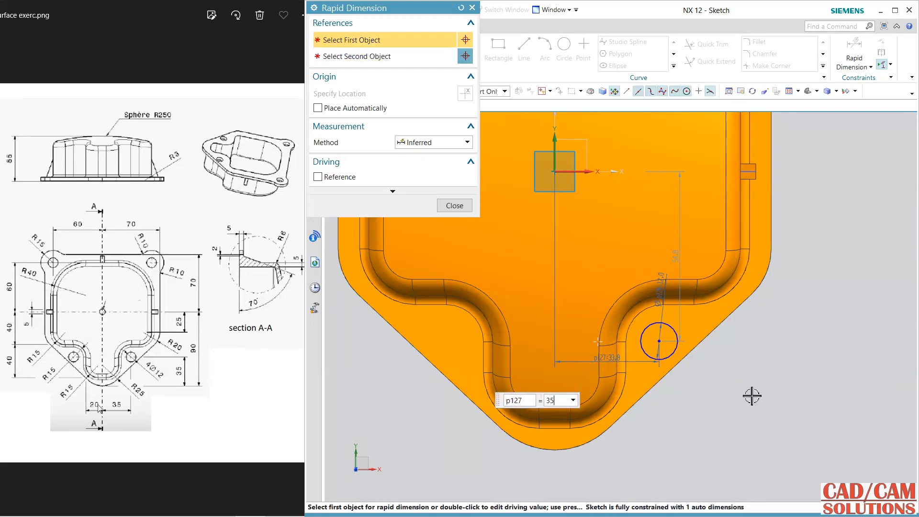
key(Return)
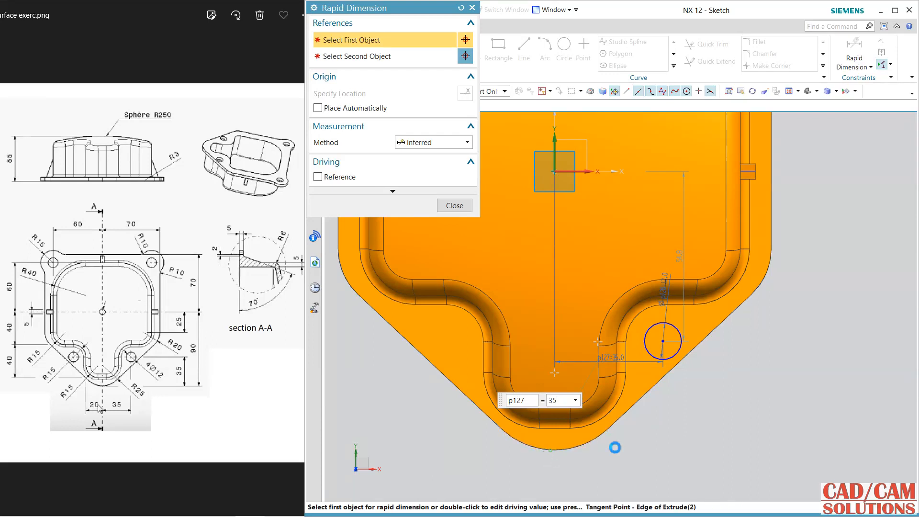
Dimension the circle's center vertically at 35 mm from the outer arc of the flange's narrow end.
click(663, 342)
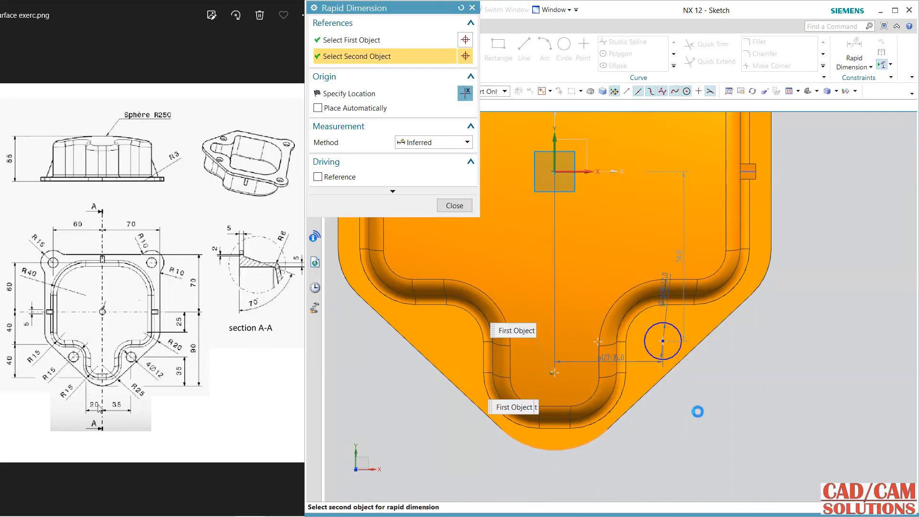
click(757, 393)
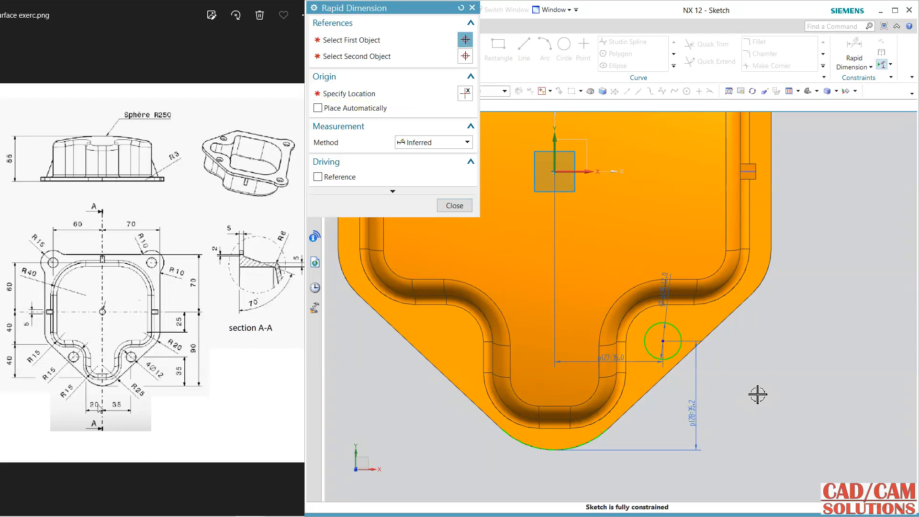
text(35)
key(Return)
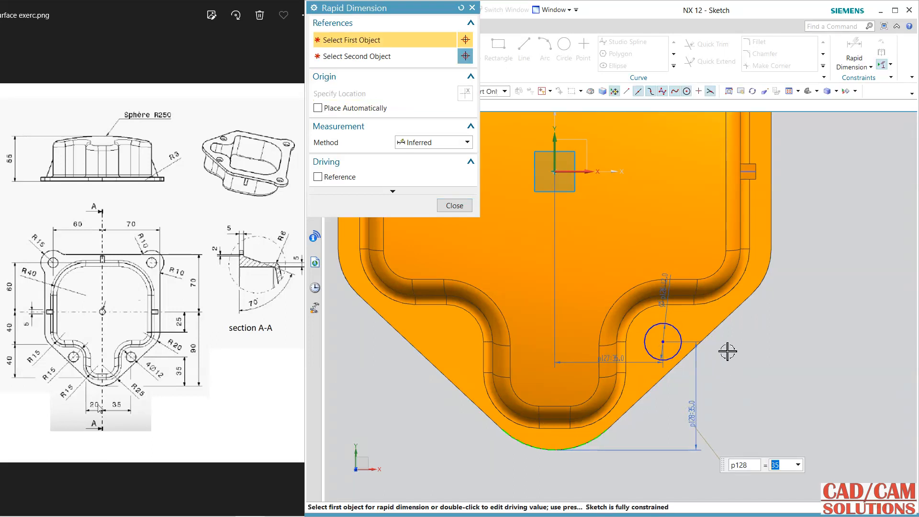
click(455, 205)
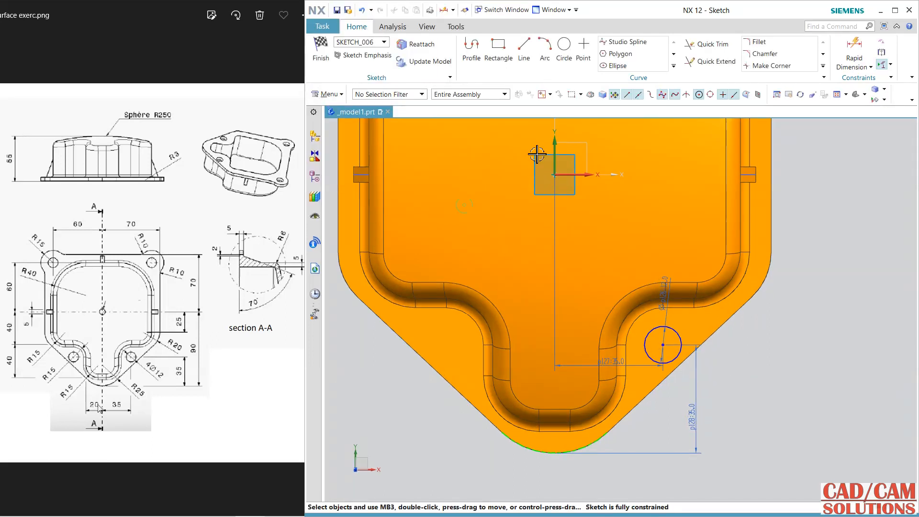
Mirror the 12 mm circle about the sketch's vertical axis and finish the sketch.
click(674, 66)
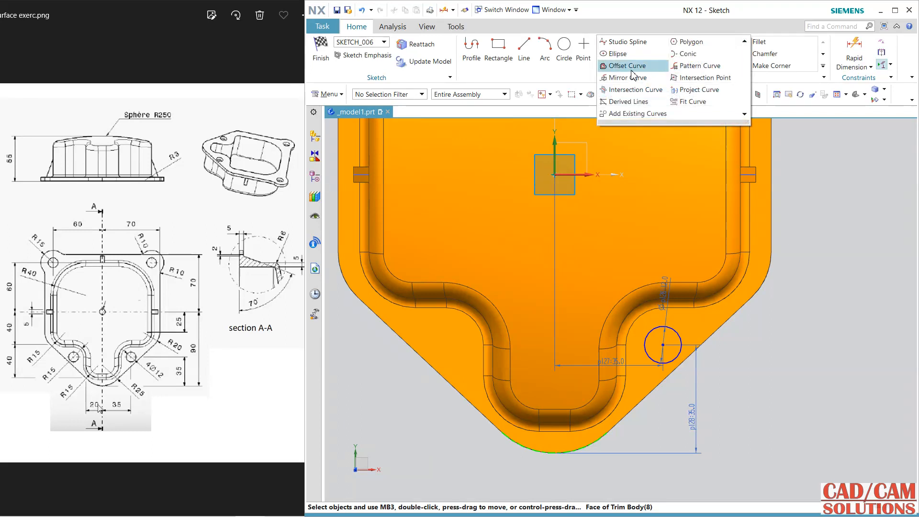
click(622, 67)
click(673, 331)
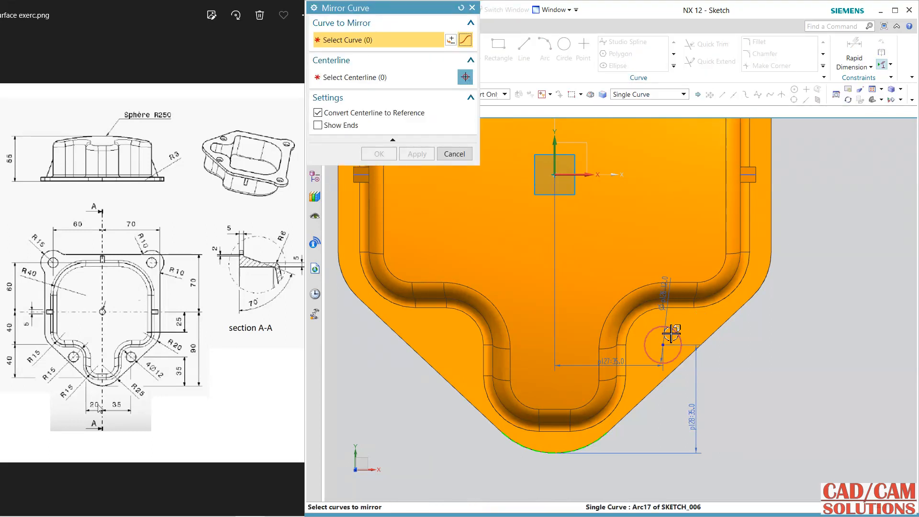
click(391, 81)
click(390, 78)
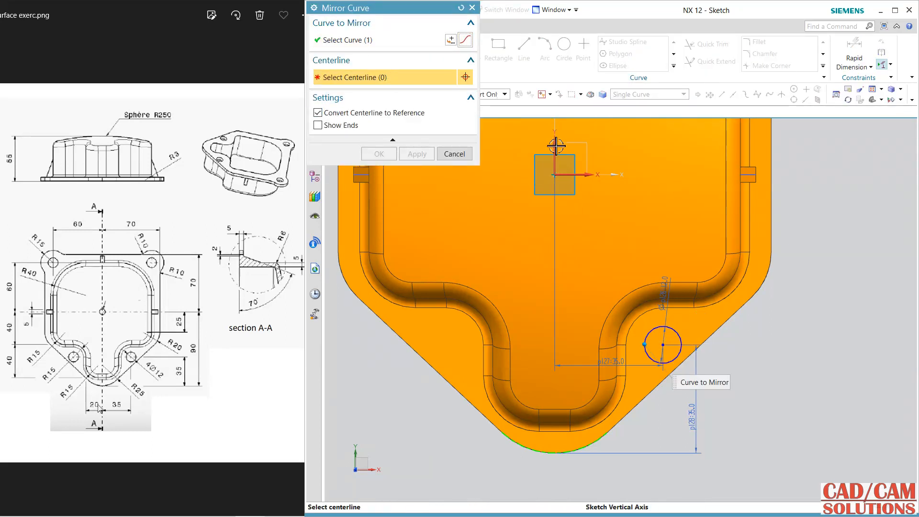
click(556, 146)
click(379, 153)
click(321, 53)
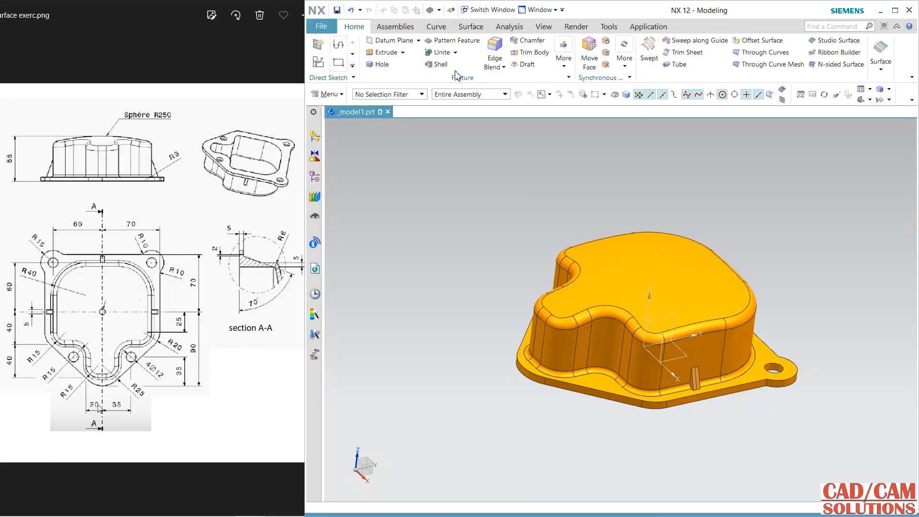
Extrude both 12 mm circles from 0 to 50 mm, subtracting them from the cover body to cut the flange holes.
click(384, 56)
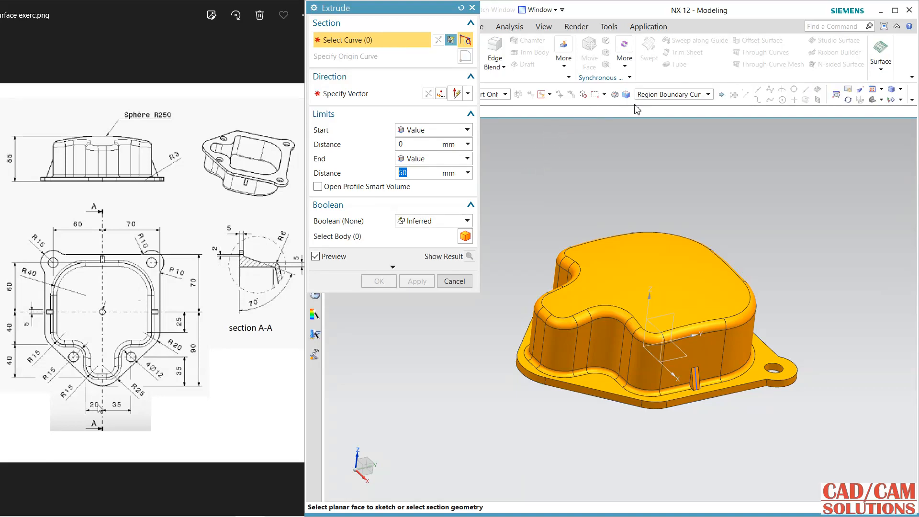
click(665, 95)
click(655, 106)
middle_drag(574, 378, 611, 251)
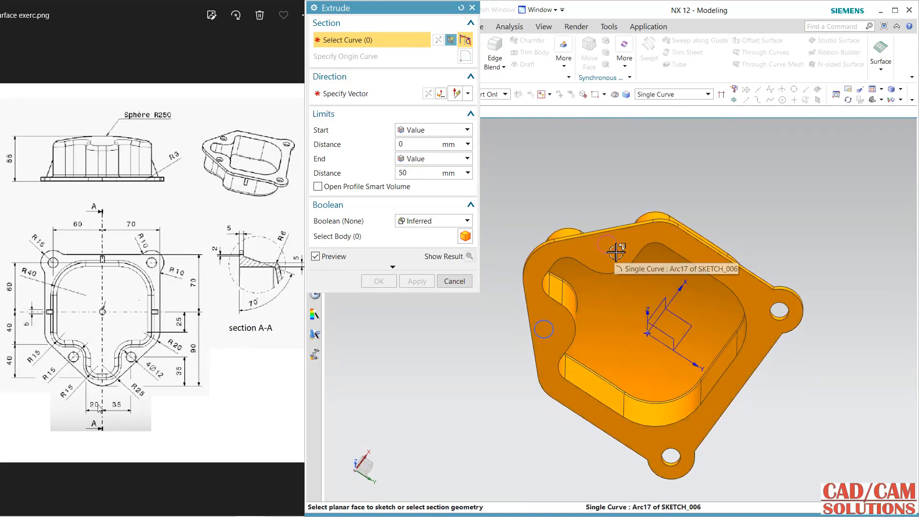
click(611, 250)
click(556, 323)
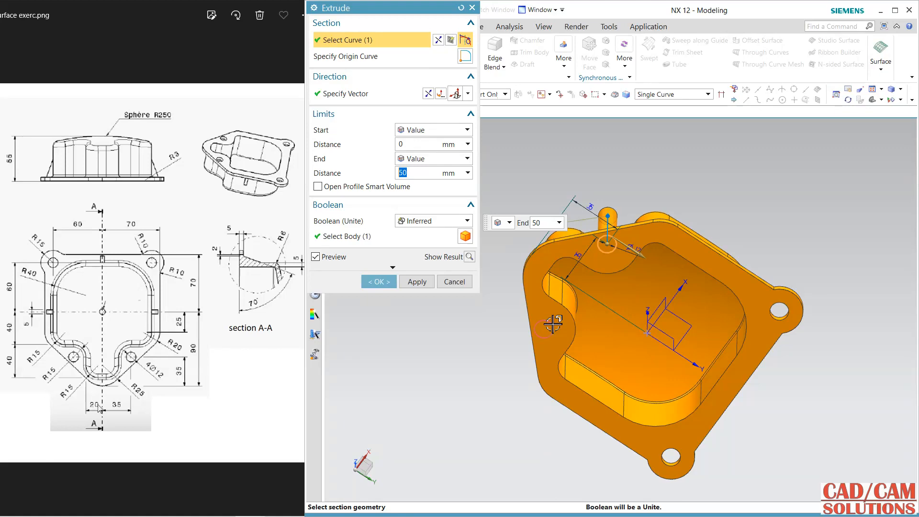
click(420, 225)
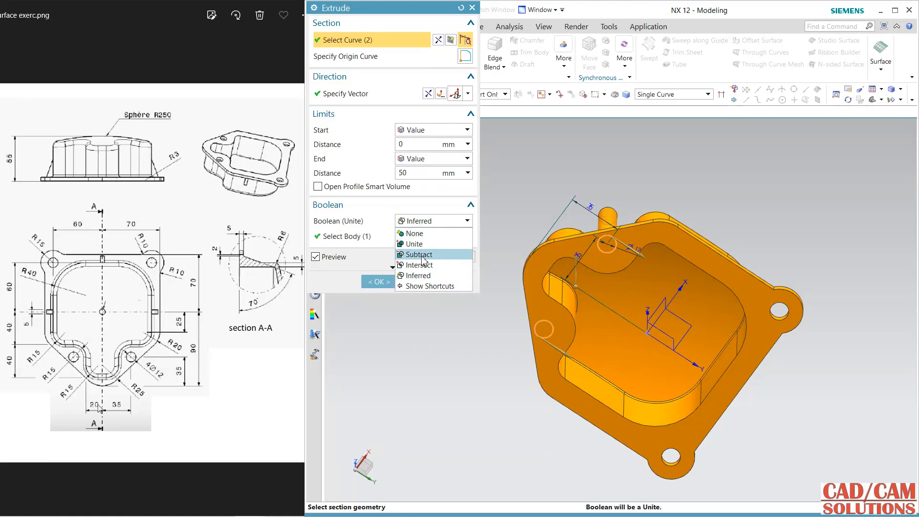
click(417, 254)
click(388, 286)
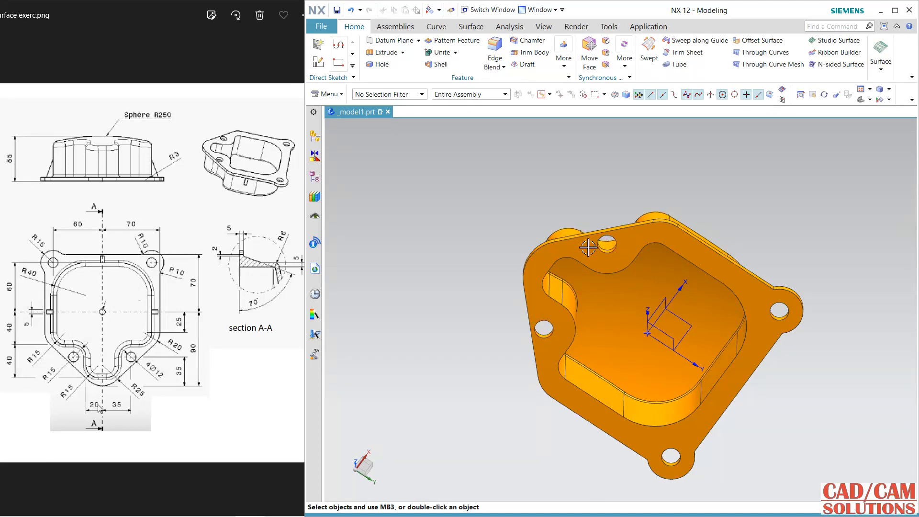
Start a 10 mm radius edge blend with the two vertical corner edges where the +X hole ear meets the flange.
middle_drag(587, 247, 595, 348)
scroll(622, 346, up, 1)
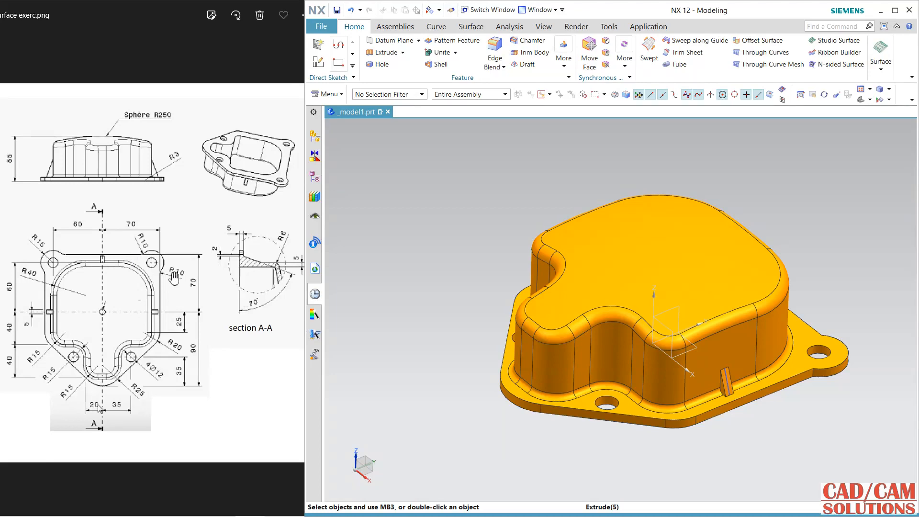
click(495, 52)
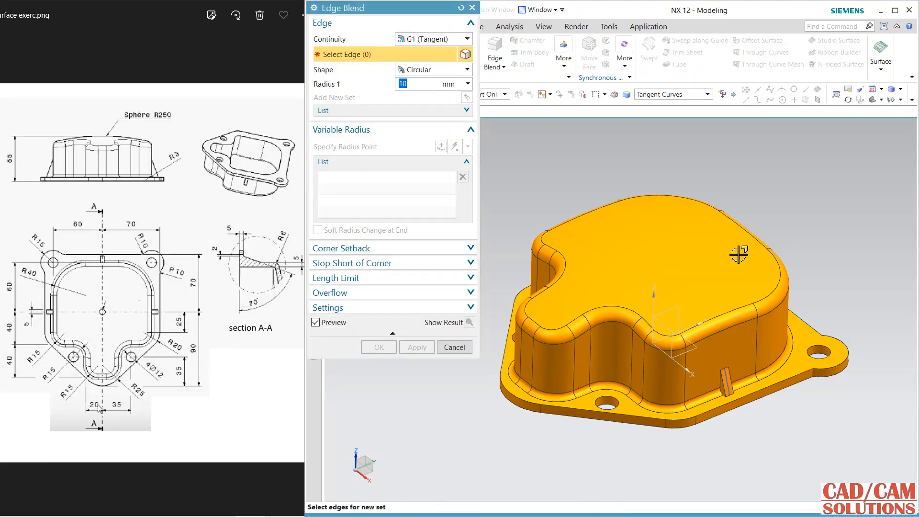
scroll(814, 396, up, 2)
click(787, 380)
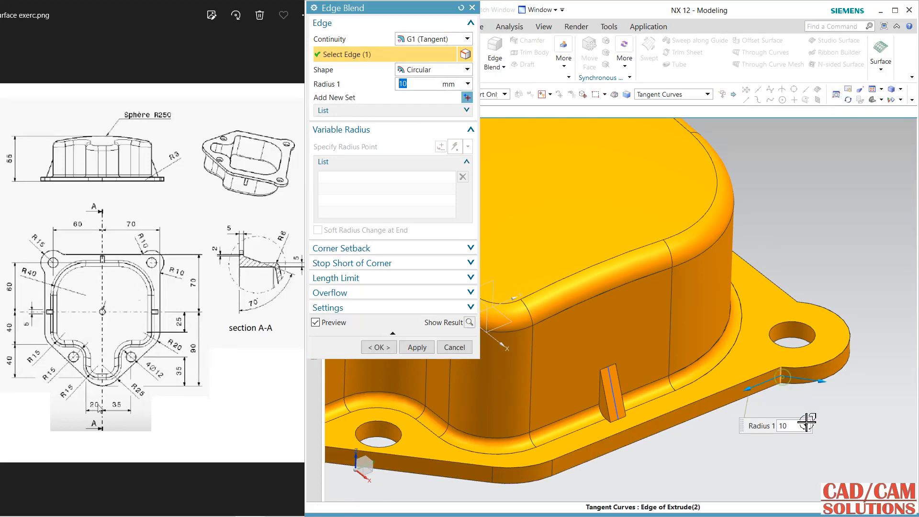
scroll(806, 422, down, 3)
middle_drag(825, 307, 668, 420)
scroll(668, 420, up, 3)
click(609, 465)
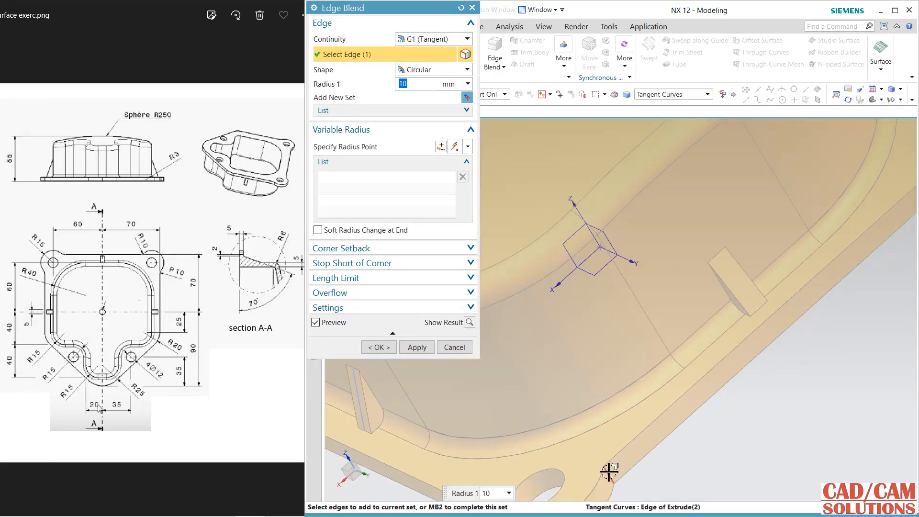
Add the two vertical corner edges at the -X hole ear and apply the 10 mm blend.
scroll(650, 414, down, 5)
scroll(813, 282, up, 5)
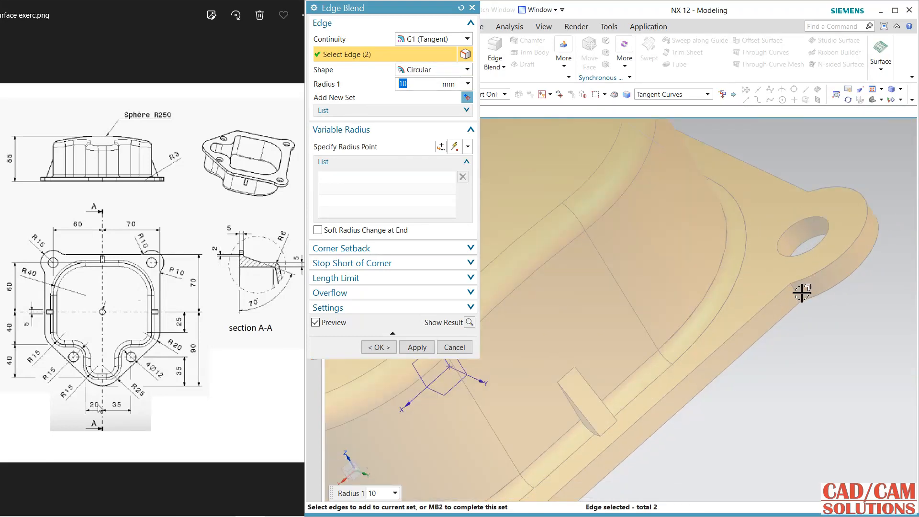
click(796, 292)
scroll(812, 335, down, 5)
middle_drag(812, 363, 636, 484)
scroll(636, 483, up, 3)
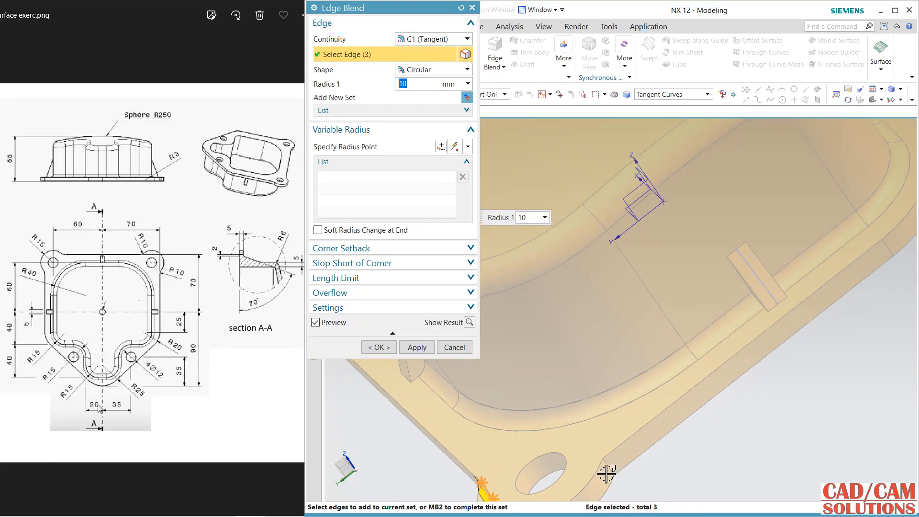
click(608, 471)
click(414, 350)
click(442, 352)
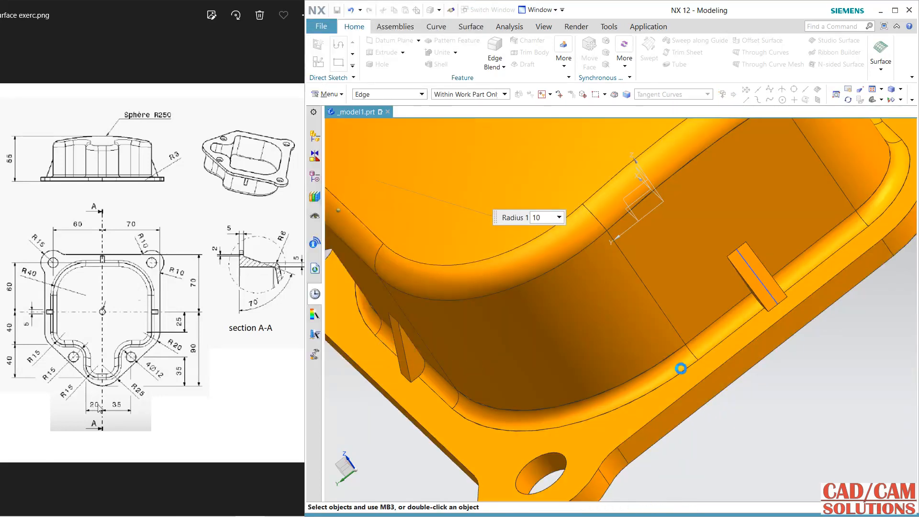
Turn on perspective display for the finished cover and hide the datum coordinate system.
scroll(692, 351, down, 4)
middle_drag(701, 343, 644, 369)
key(ctrl+f)
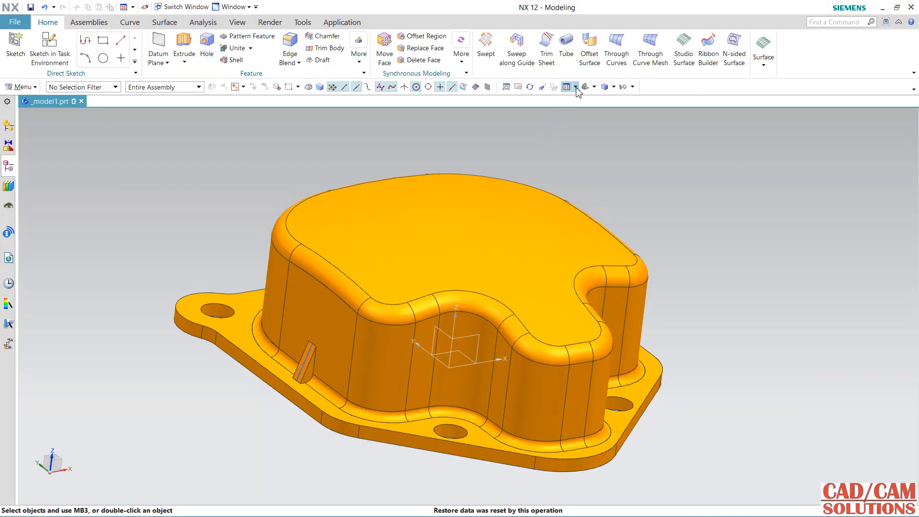
middle_drag(589, 163, 605, 172)
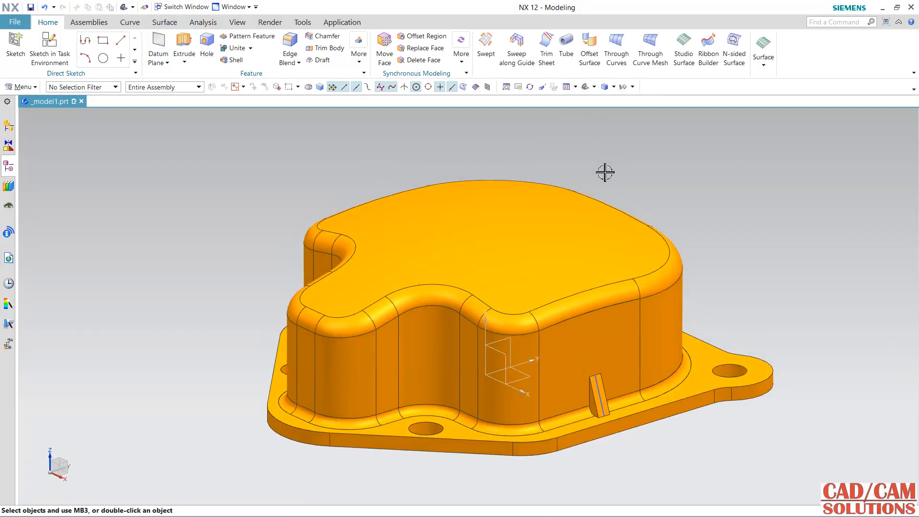
click(539, 90)
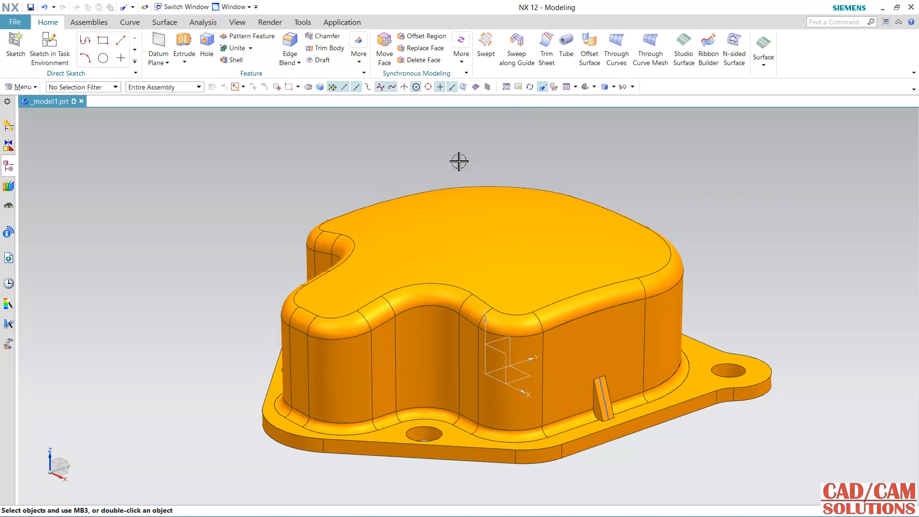
middle_drag(450, 166, 447, 172)
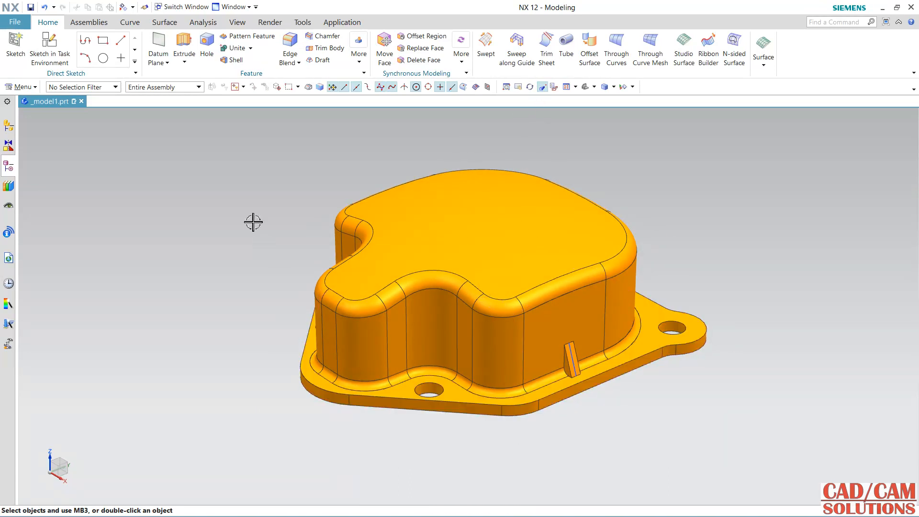
Turn on True Shading and apply a global material to the cover.
click(237, 23)
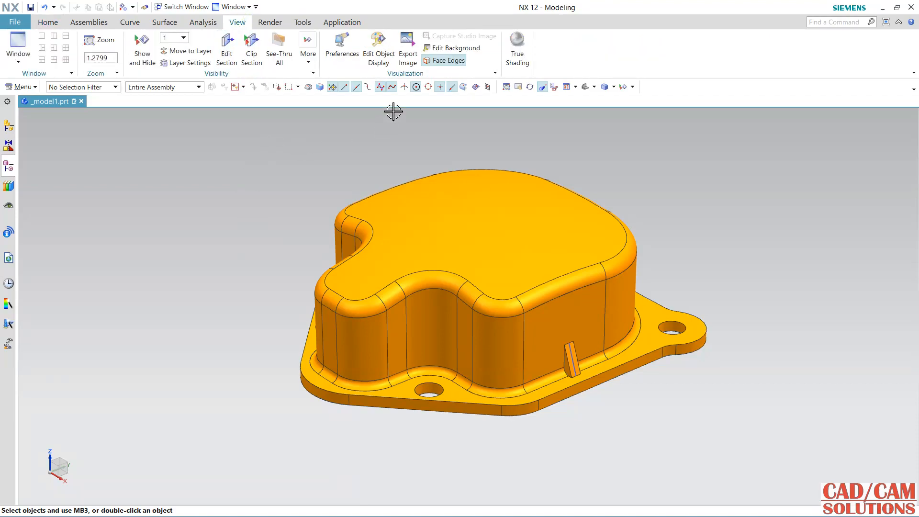
click(515, 50)
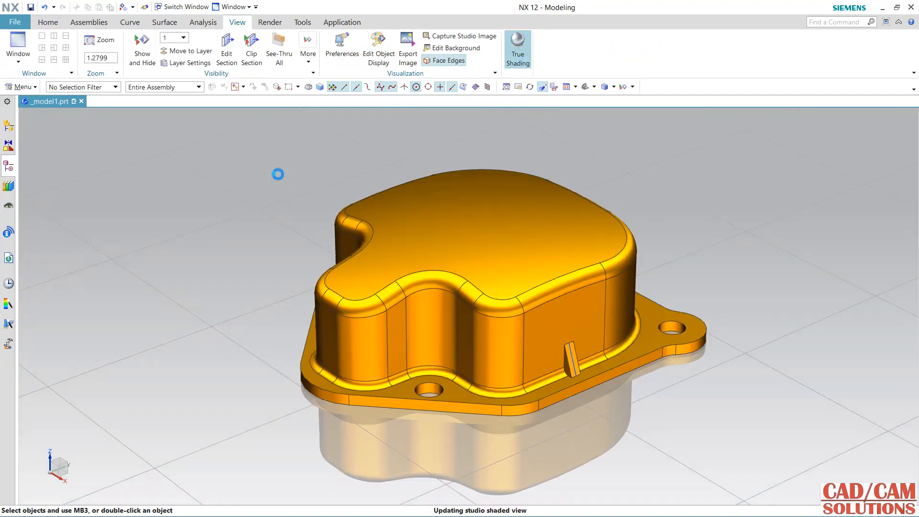
click(551, 62)
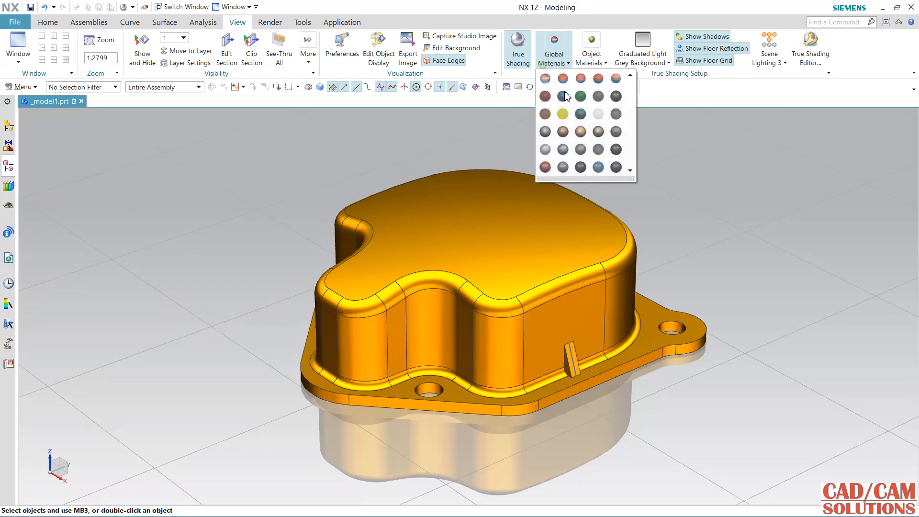
click(614, 80)
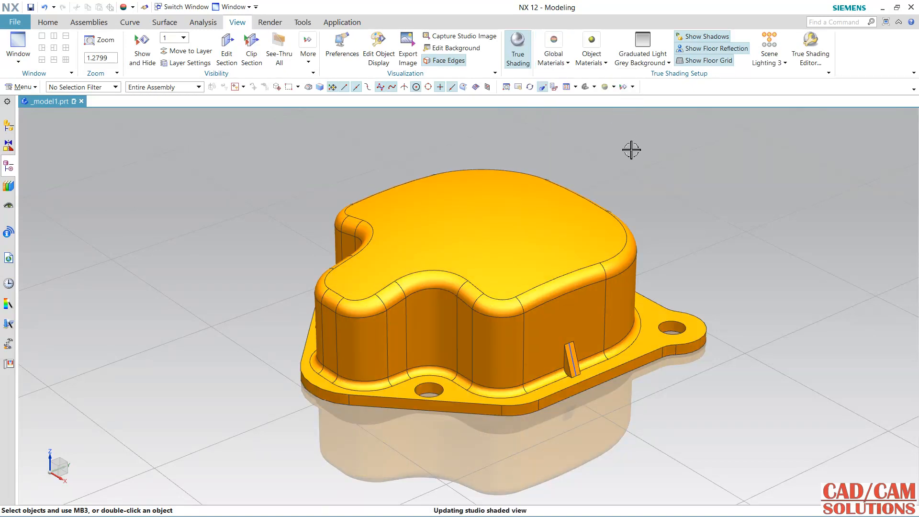